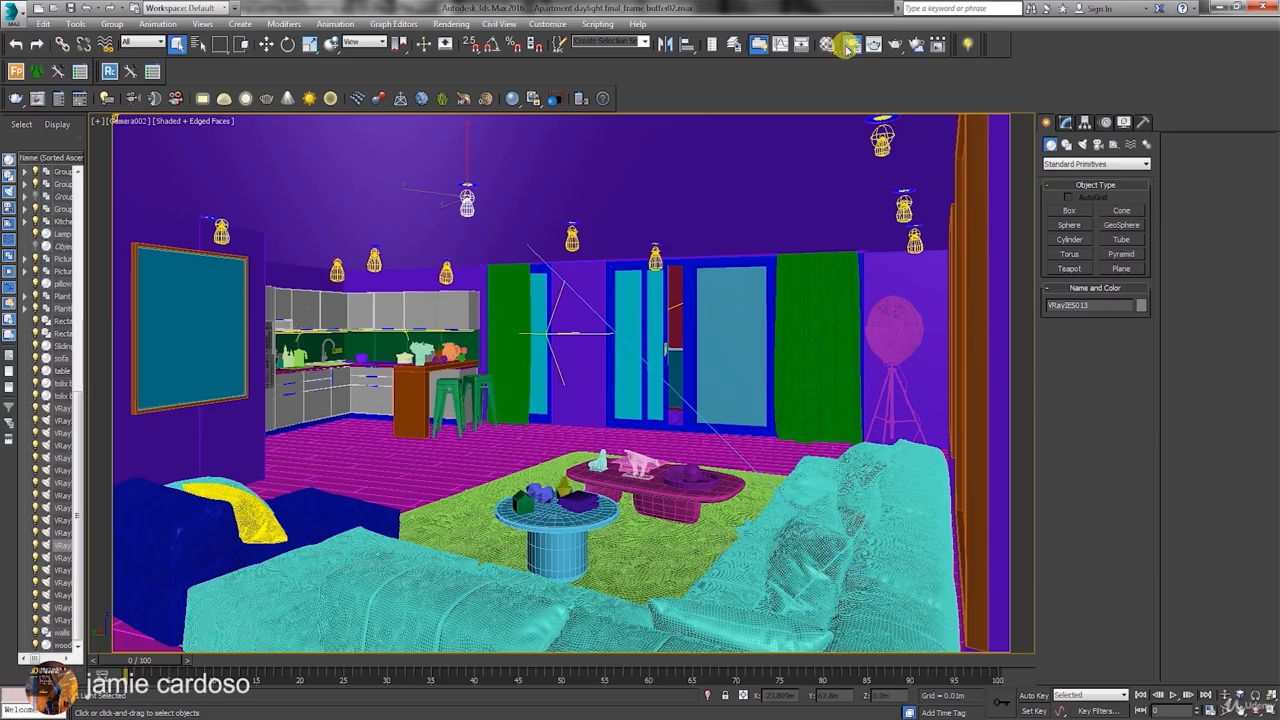
Open the render settings, move the window aside, and expand the V-Ray Frame buffer settings.
click(848, 45)
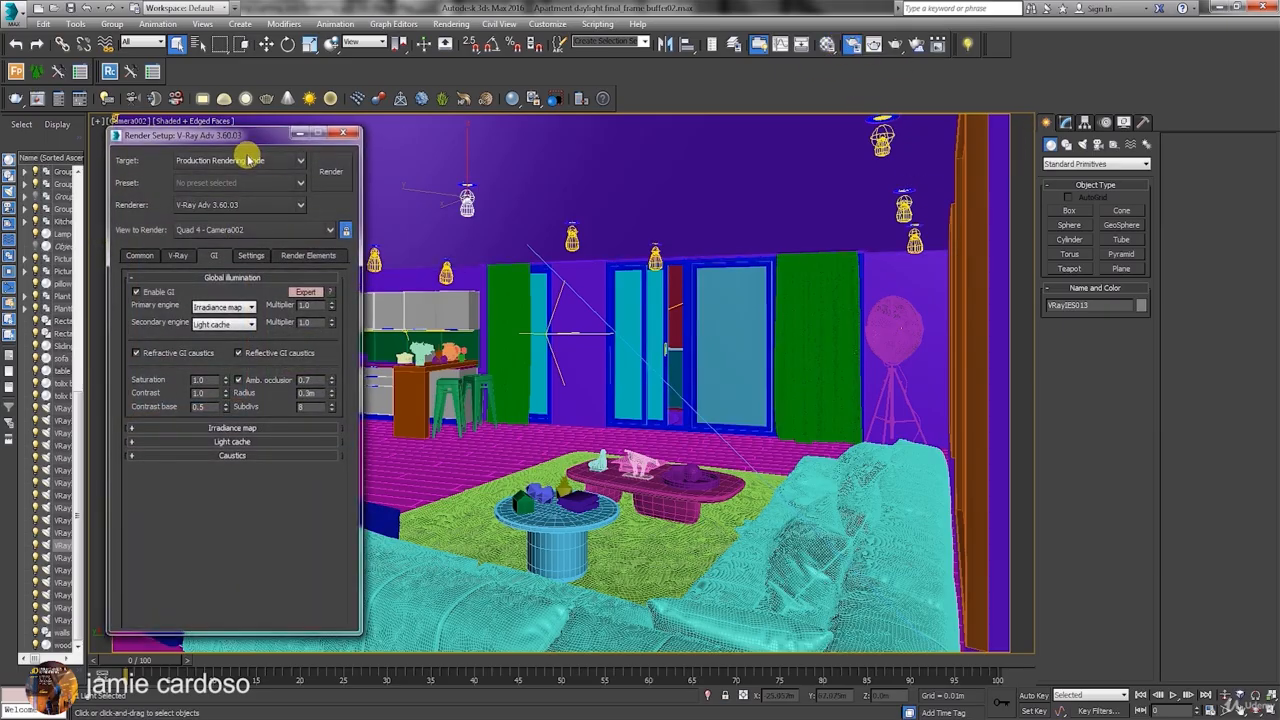
drag(245, 135, 790, 108)
click(724, 229)
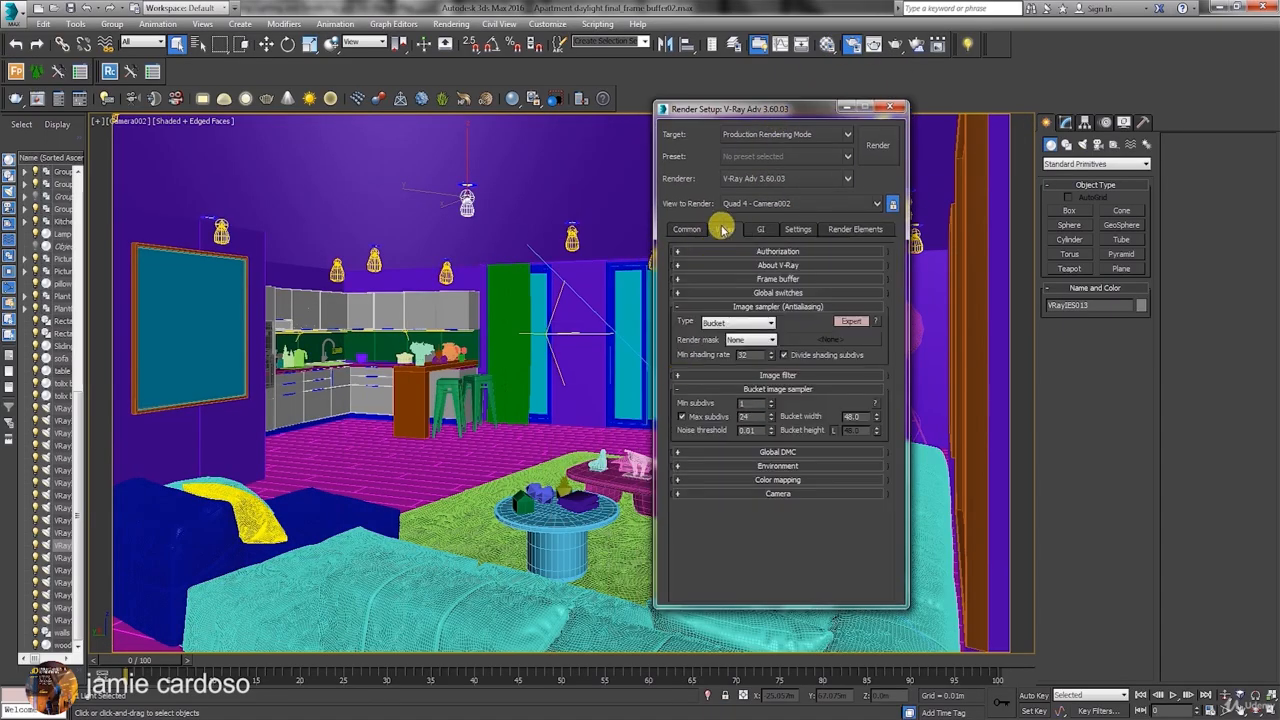
click(768, 280)
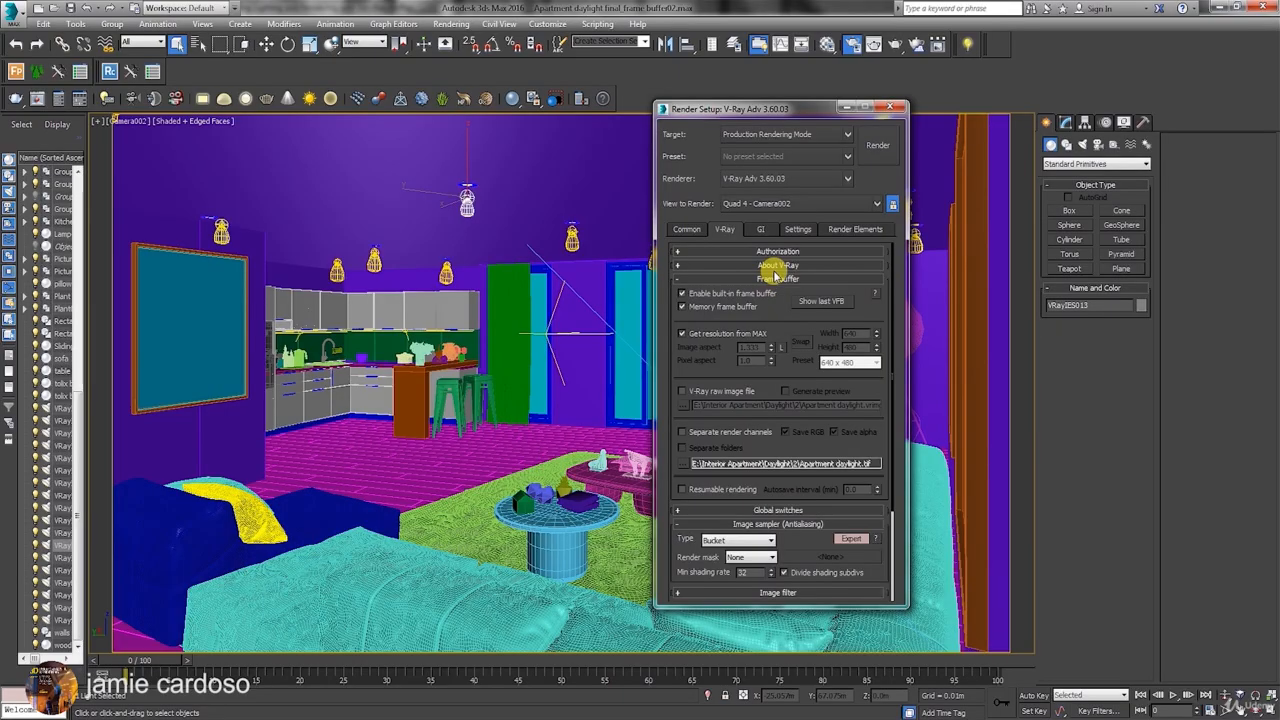
Show the last V-Ray frame buffer, reposition and enlarge its window, and display its color corrections control.
click(825, 302)
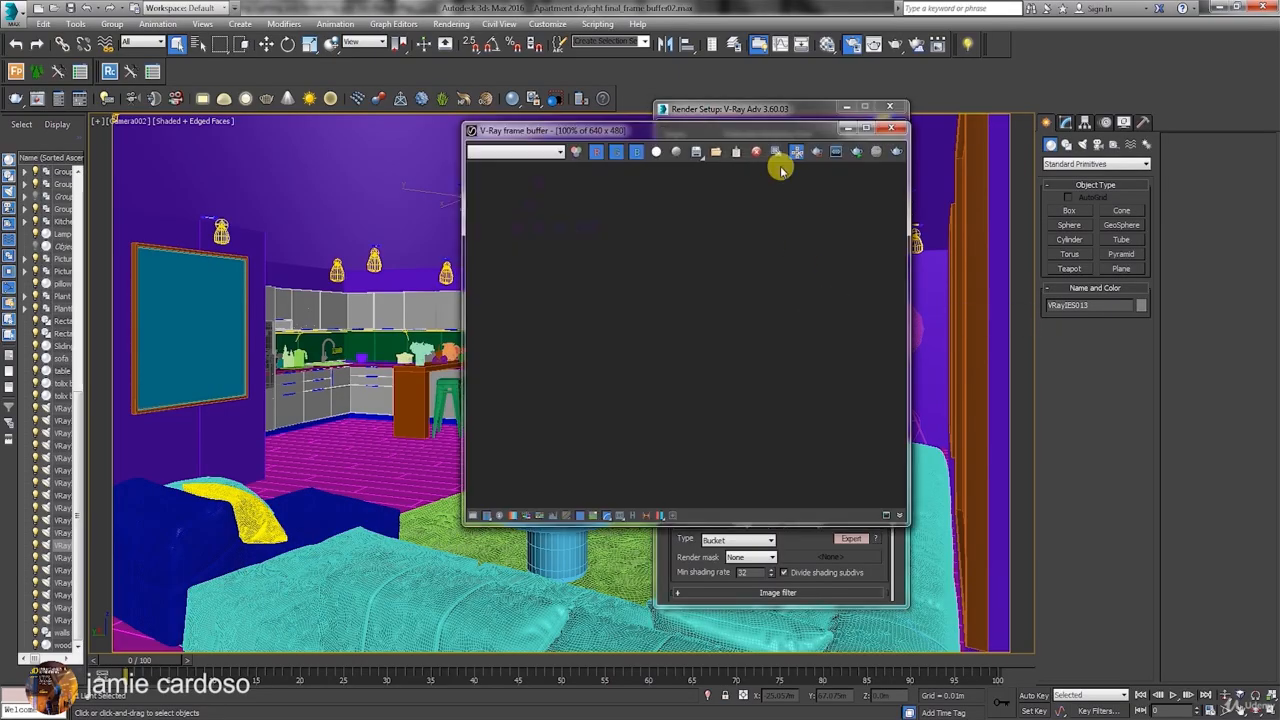
drag(785, 130, 429, 123)
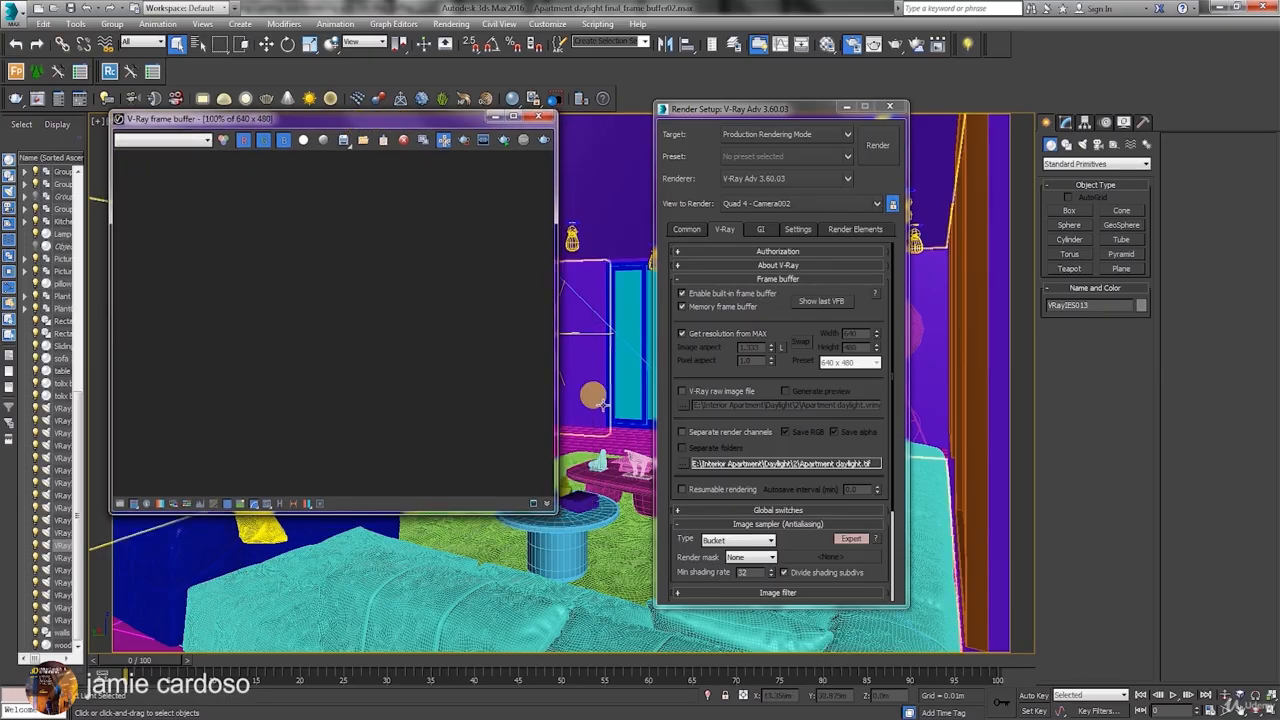
drag(554, 511, 617, 547)
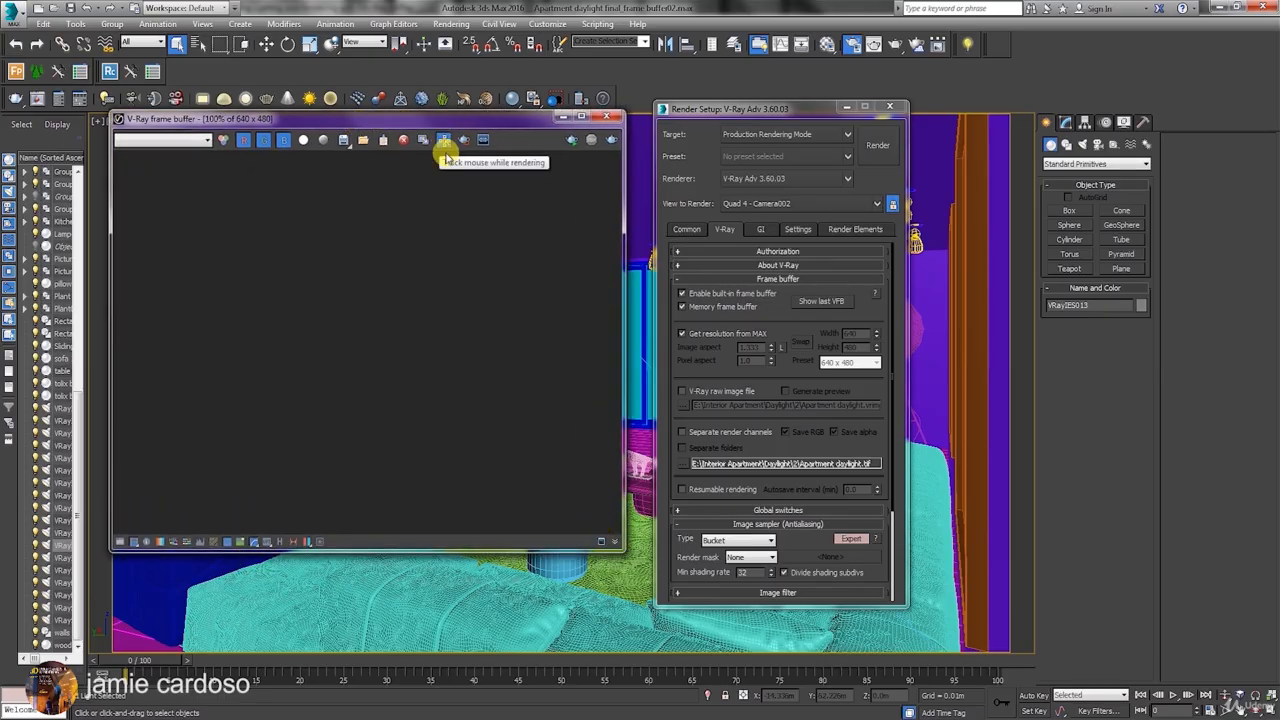
drag(459, 125, 448, 122)
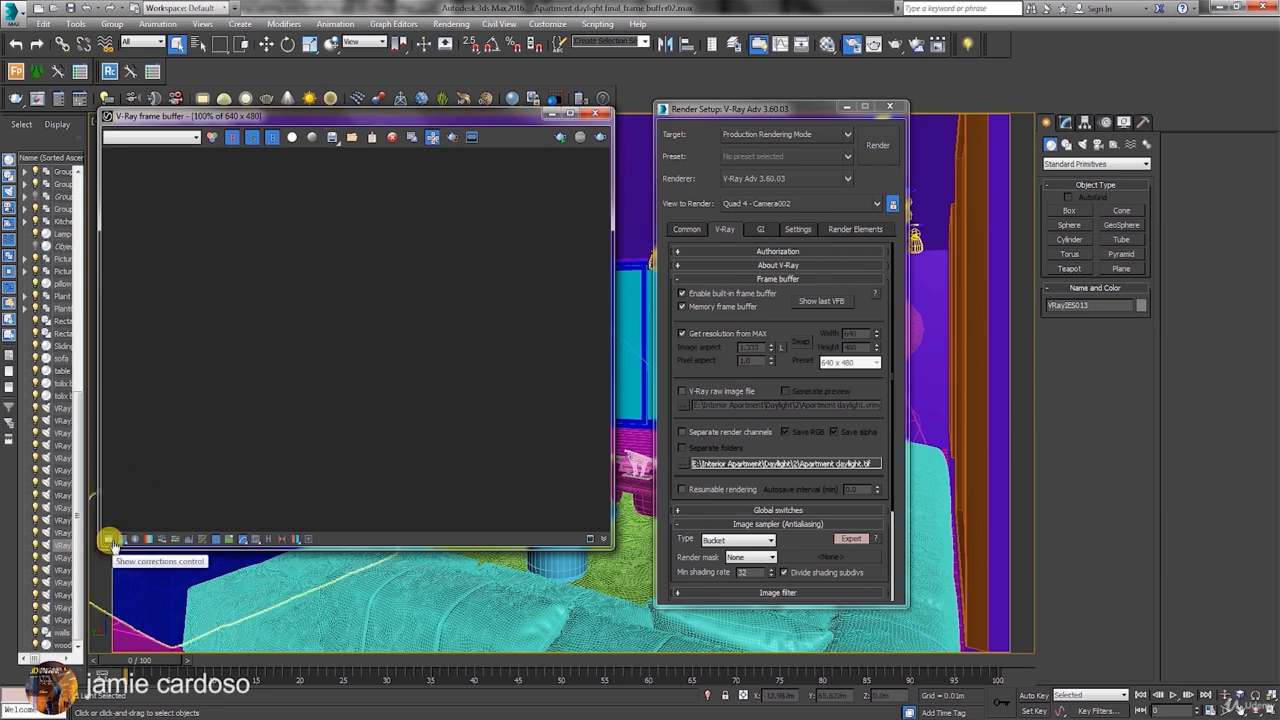
click(110, 541)
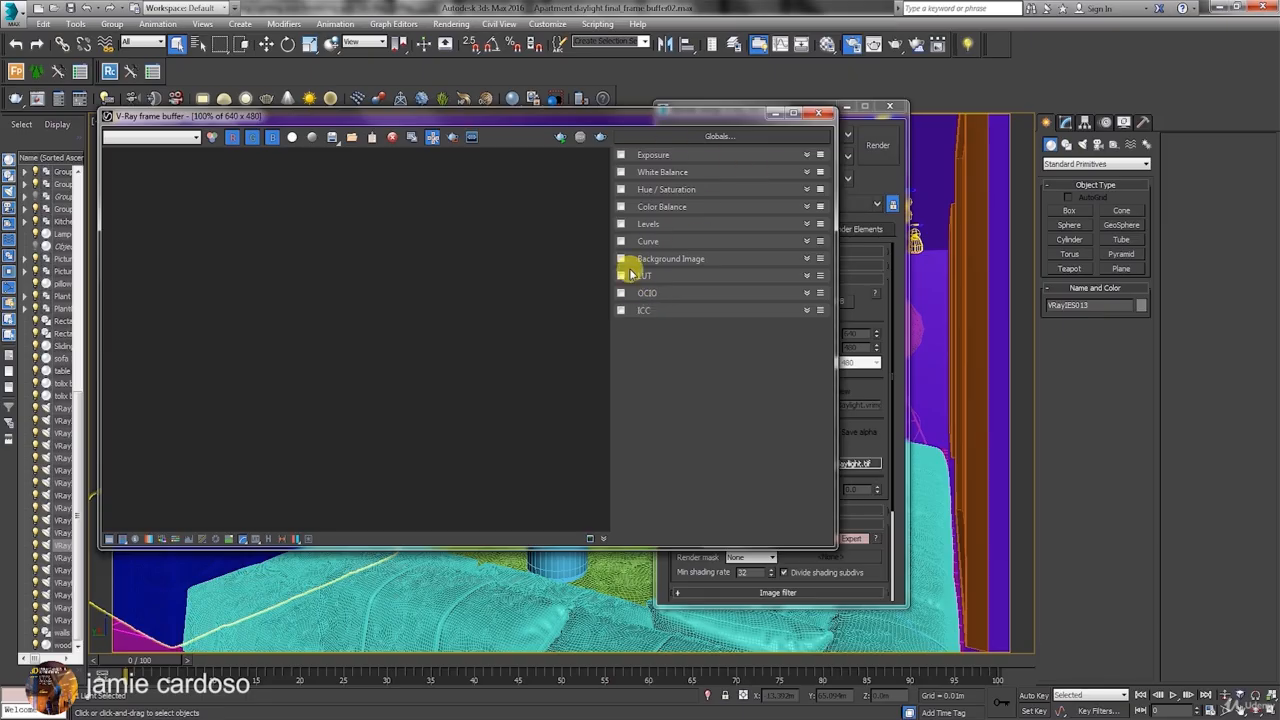
Enable the Exposure correction, try an exposure of 0.96, and reset it to 0.00.
click(621, 155)
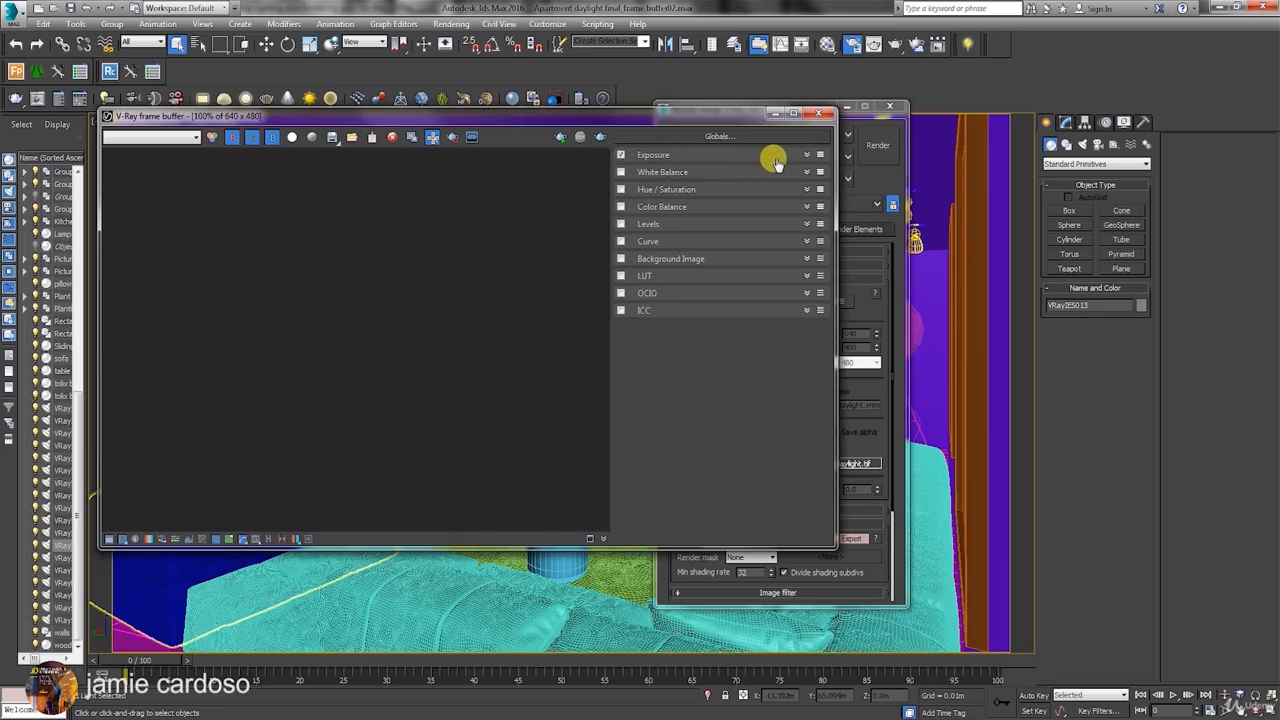
click(806, 155)
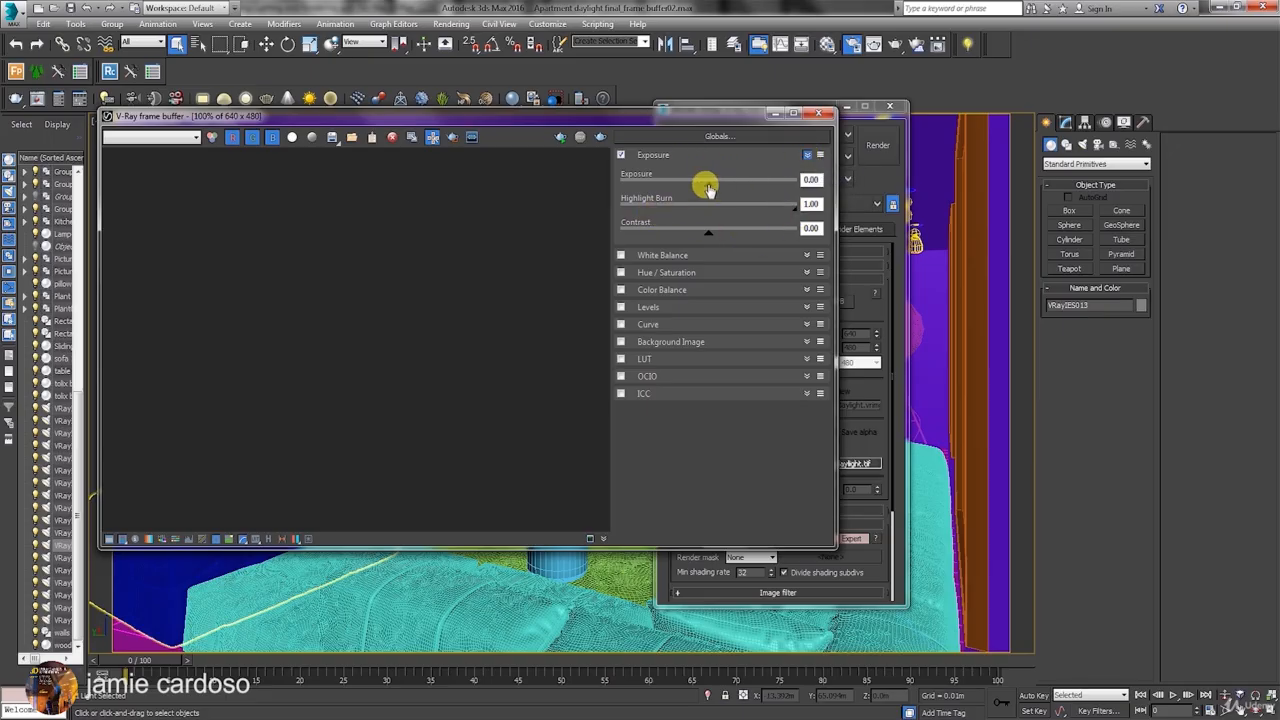
mouse_move(708, 188)
mouse_down()
mouse_move(742, 185)
mouse_move(646, 185)
mouse_move(726, 184)
mouse_up()
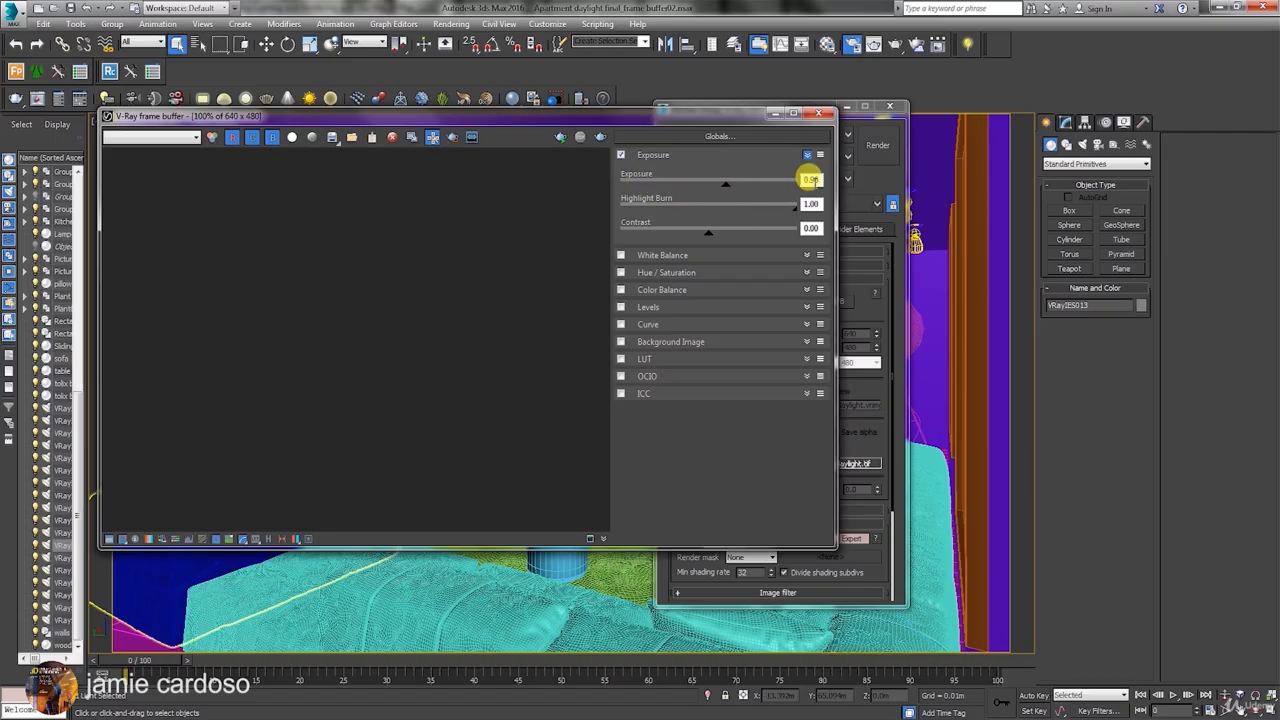
key(ctrl+z)
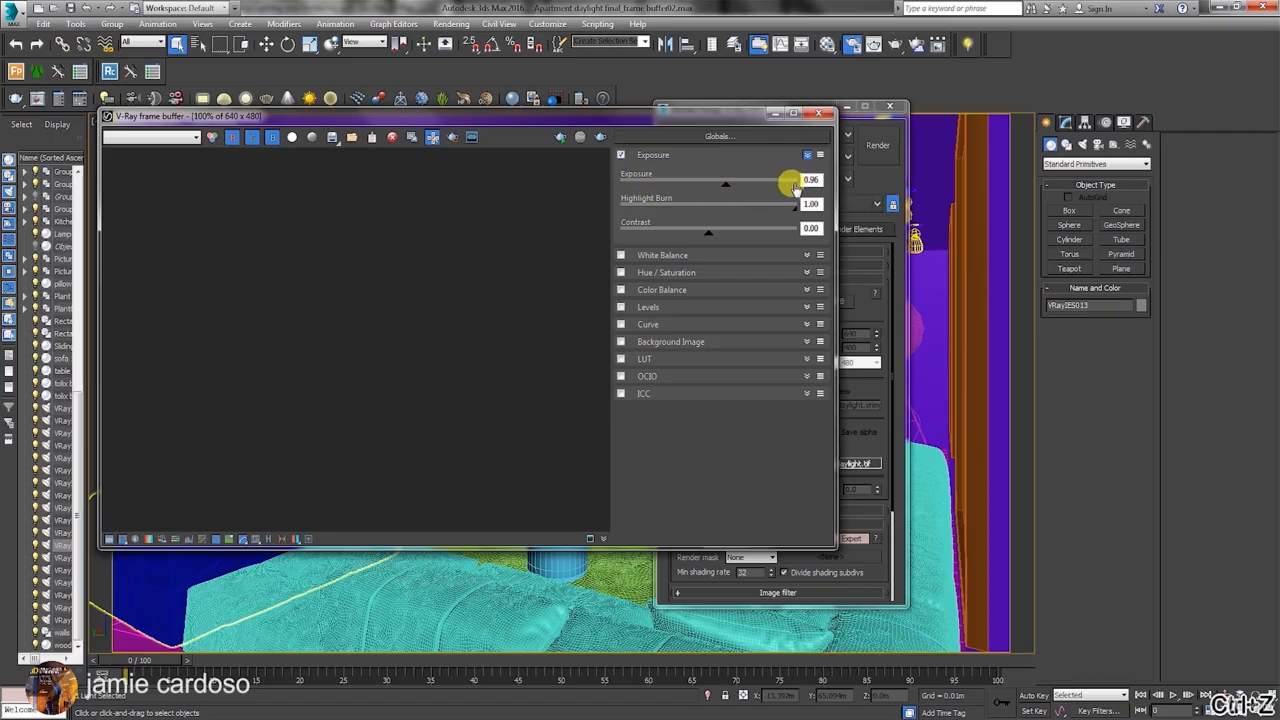
double_click(812, 179)
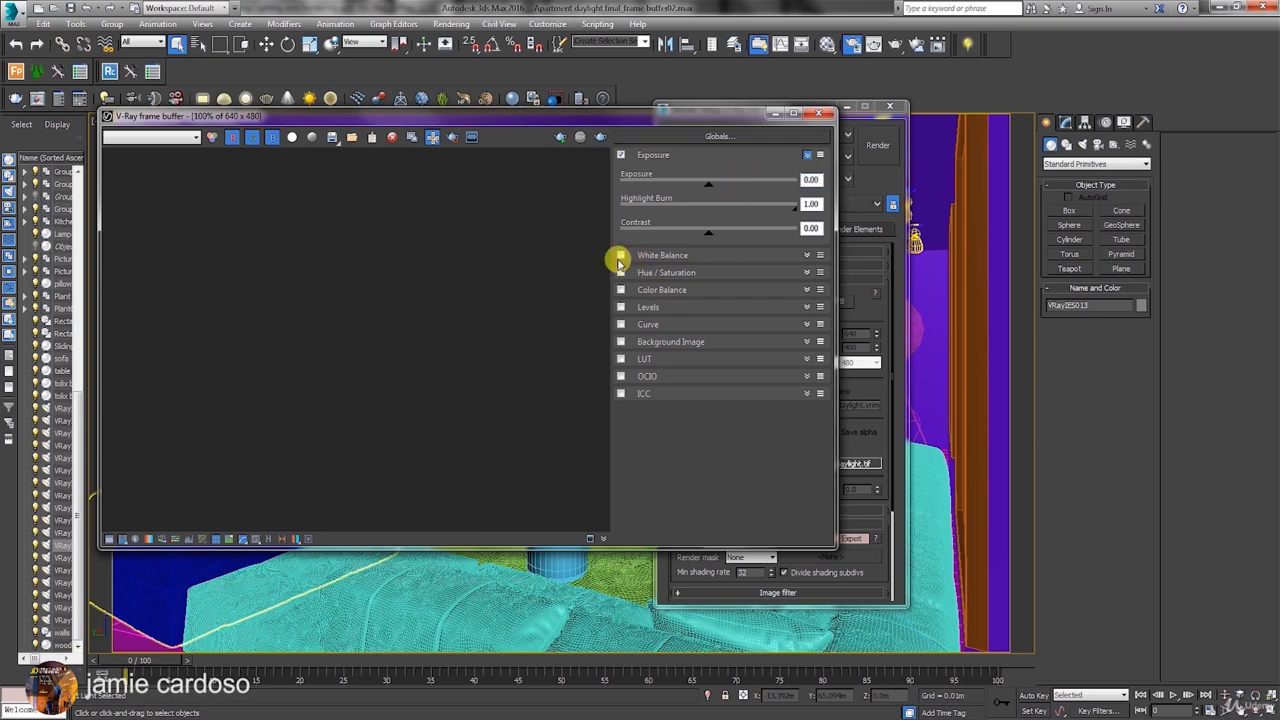
Look briefly at the White Balance controls and turn off the Exposure correction.
click(806, 255)
click(806, 255)
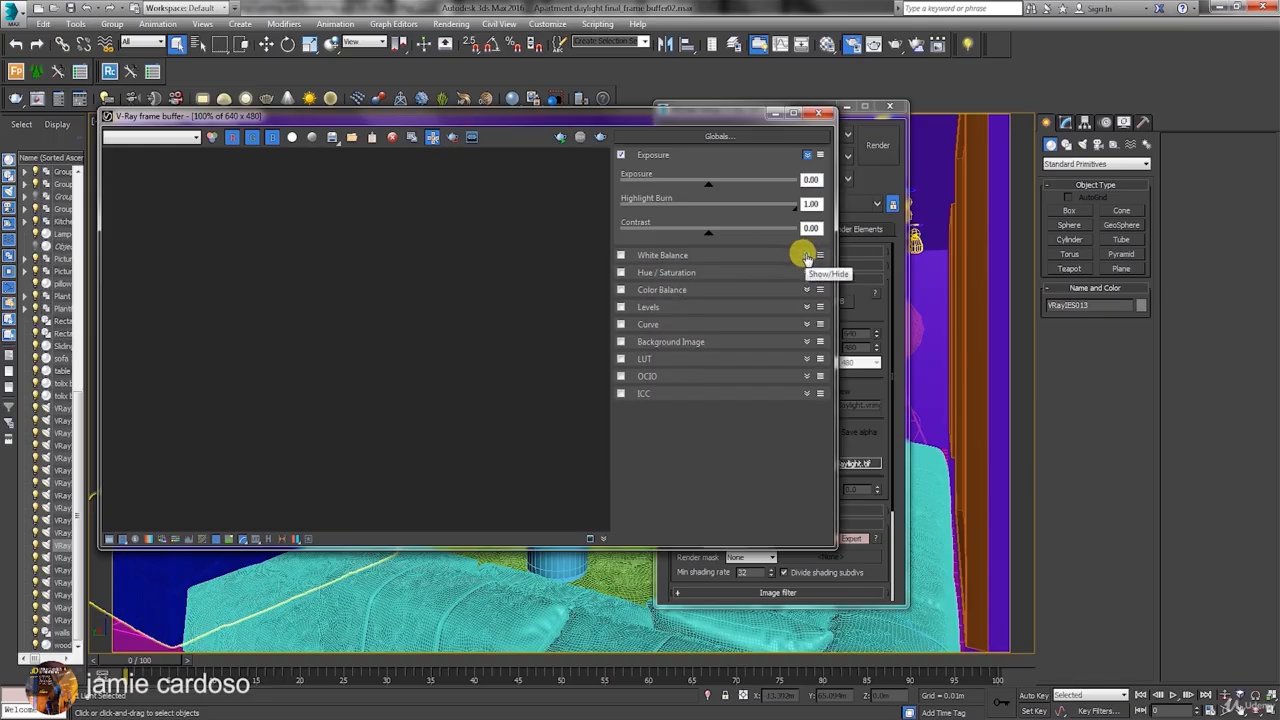
click(621, 155)
click(621, 154)
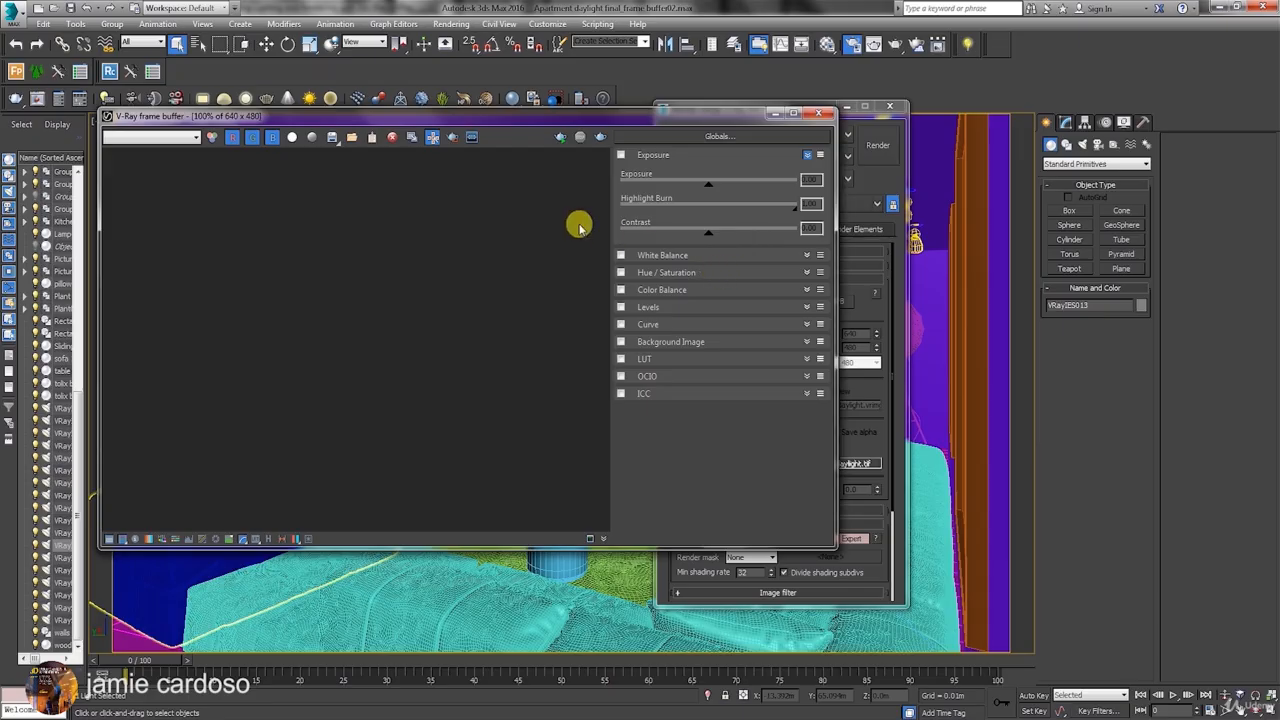
Enable the Color Balance correction, look at its controls, and turn it off again.
click(621, 290)
click(806, 290)
click(806, 290)
Enable Background Image, browse to a vfbHistory VRIMG file without loading it, and disable the correction.
click(662, 342)
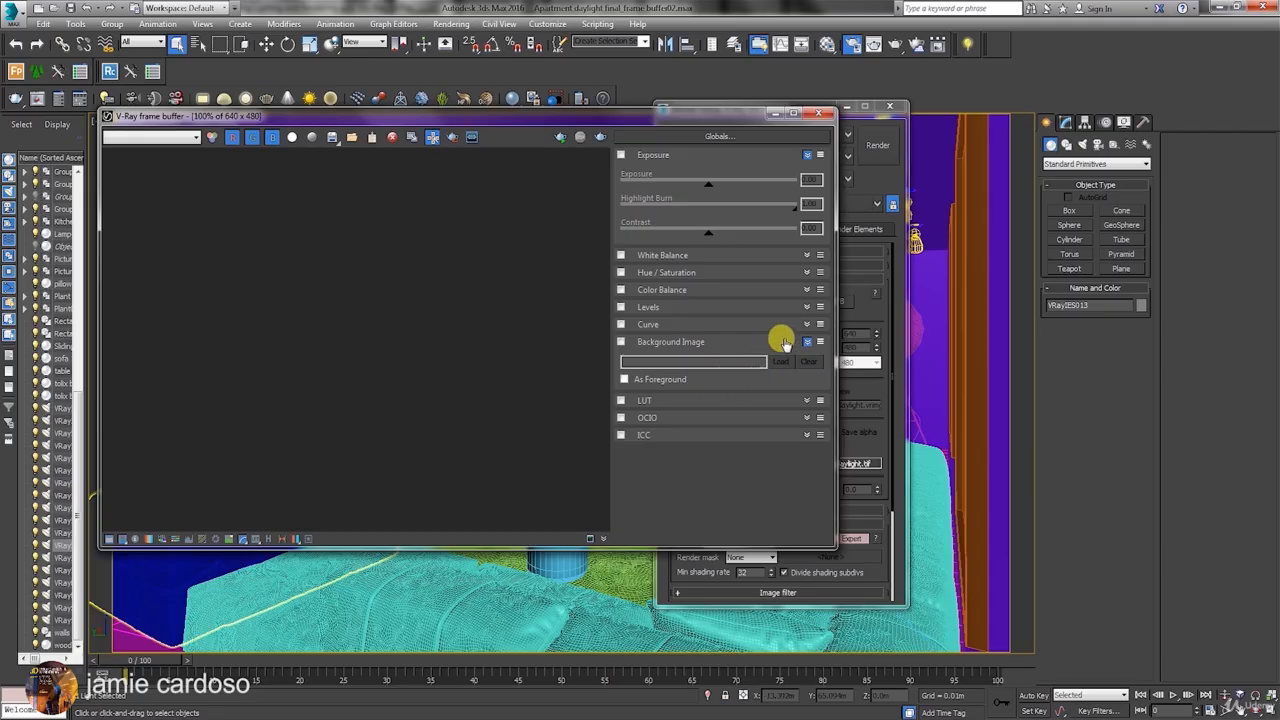
click(622, 342)
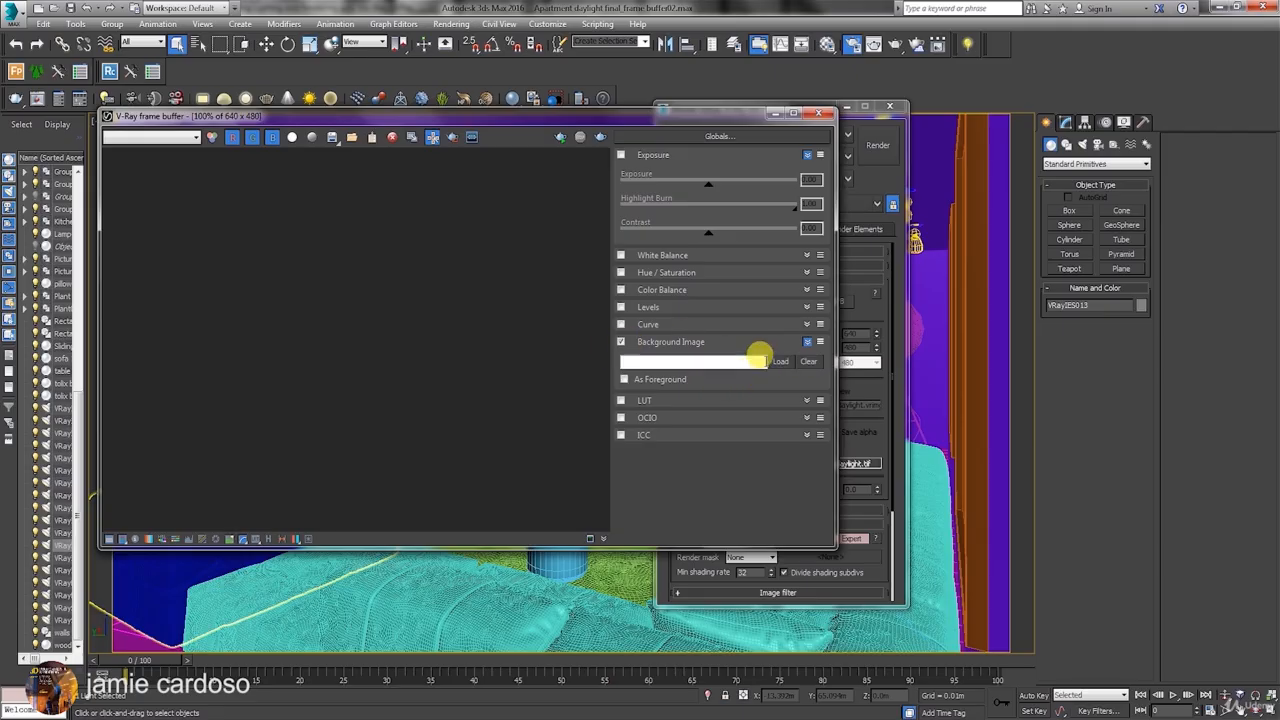
click(772, 362)
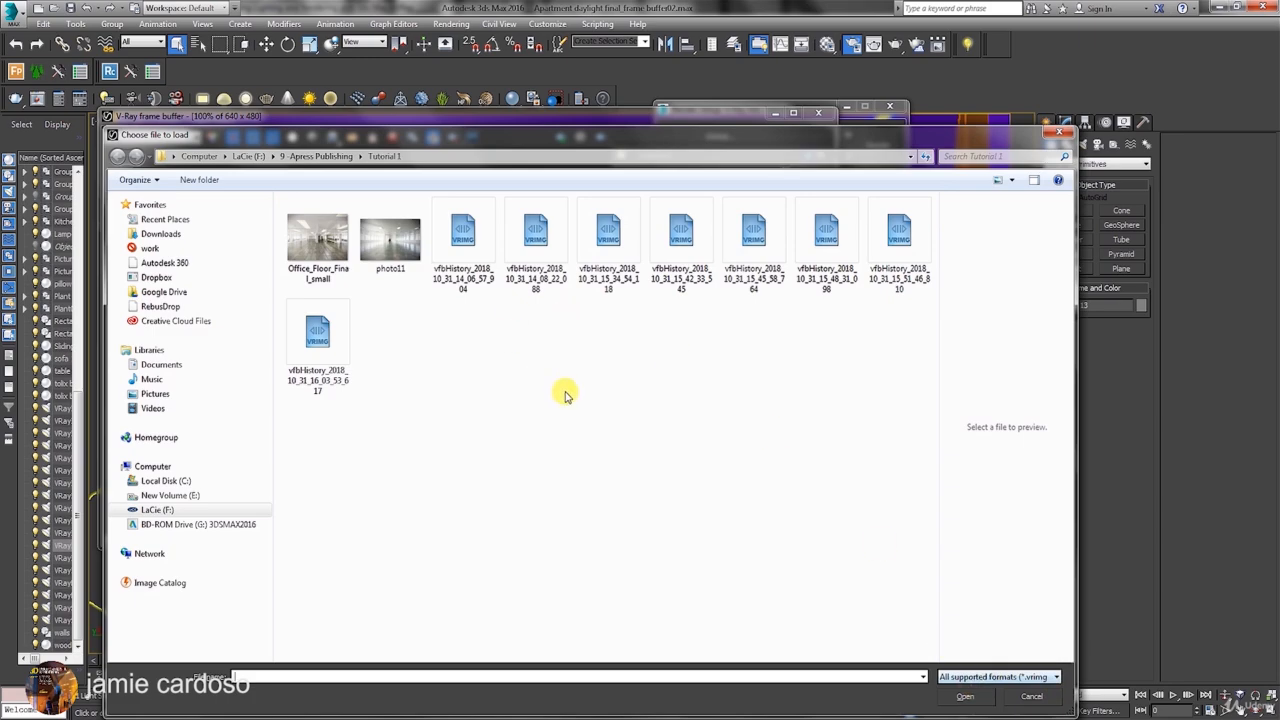
click(466, 256)
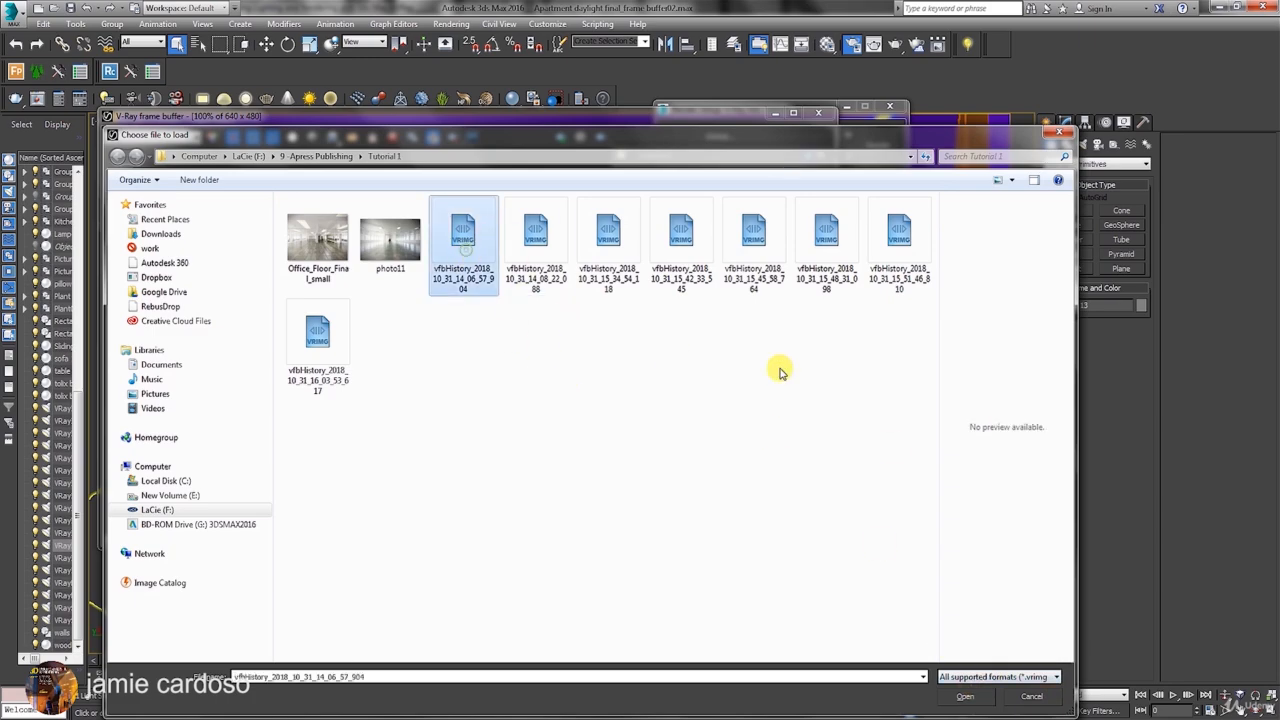
click(1033, 695)
click(621, 341)
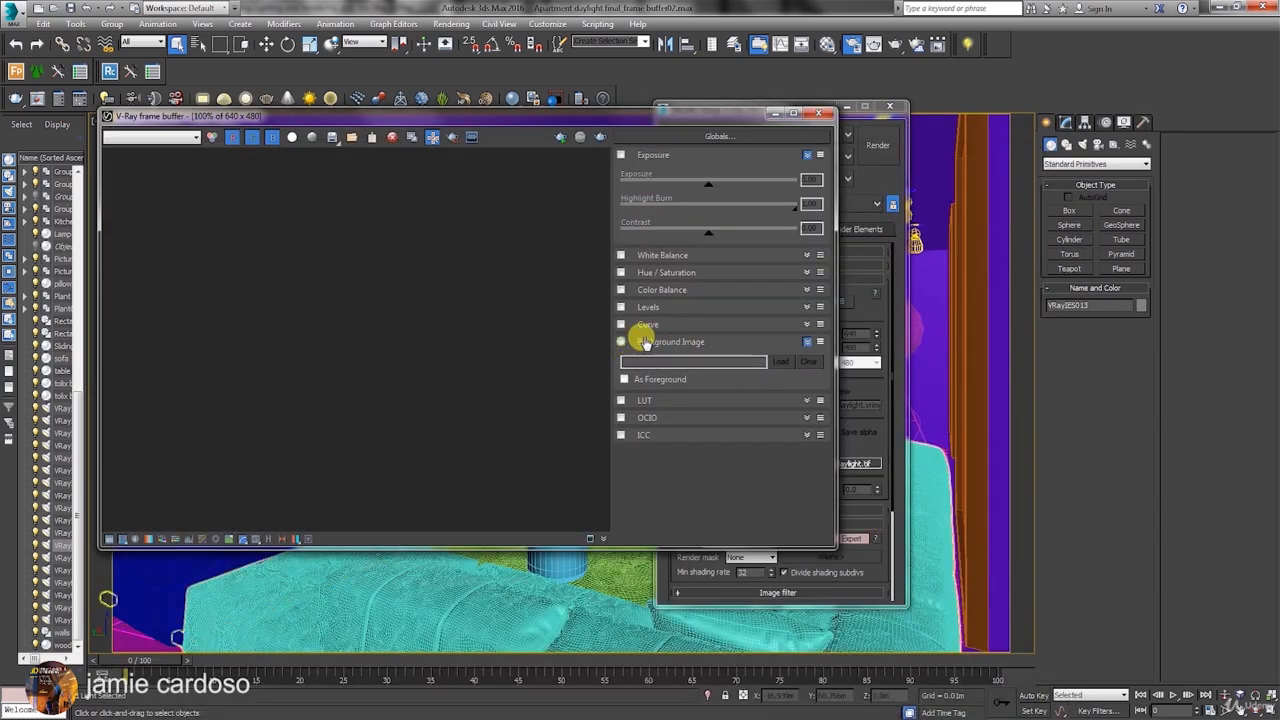
Enable V-Ray raw image file output and review its save location and file type, leaving the existing path.
drag(734, 119, 882, 78)
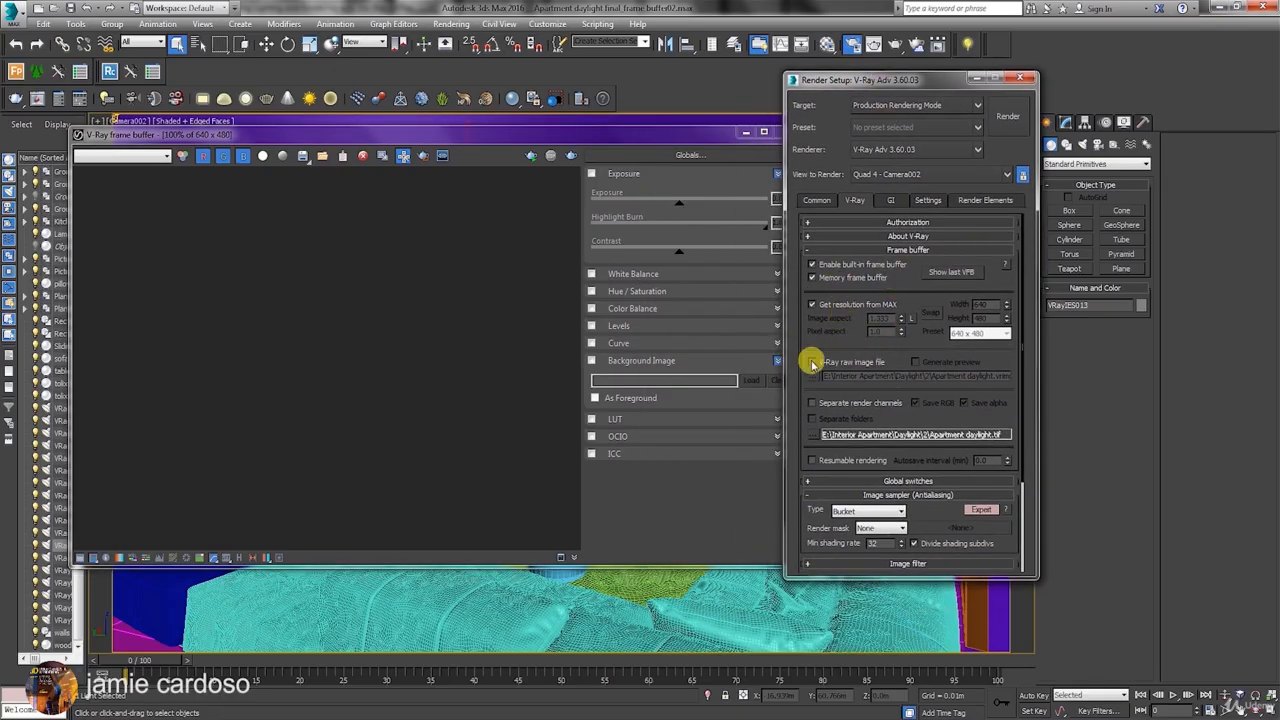
click(812, 362)
click(815, 377)
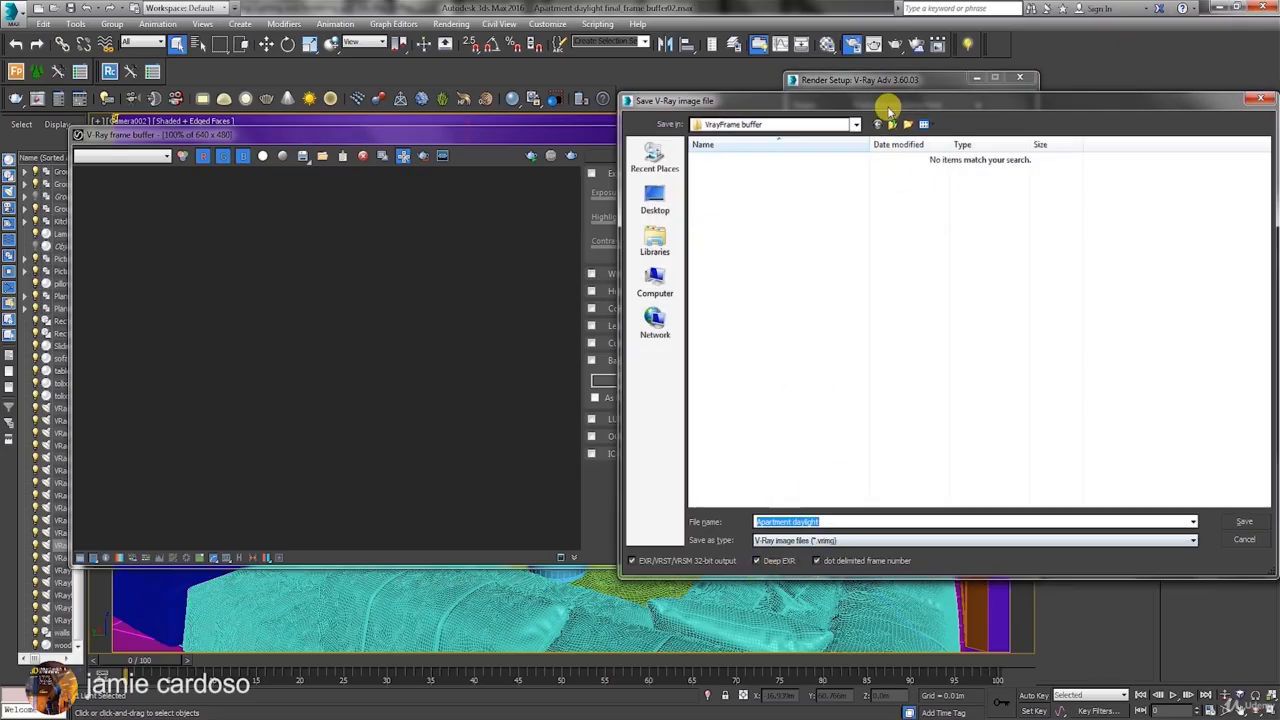
drag(886, 101, 813, 73)
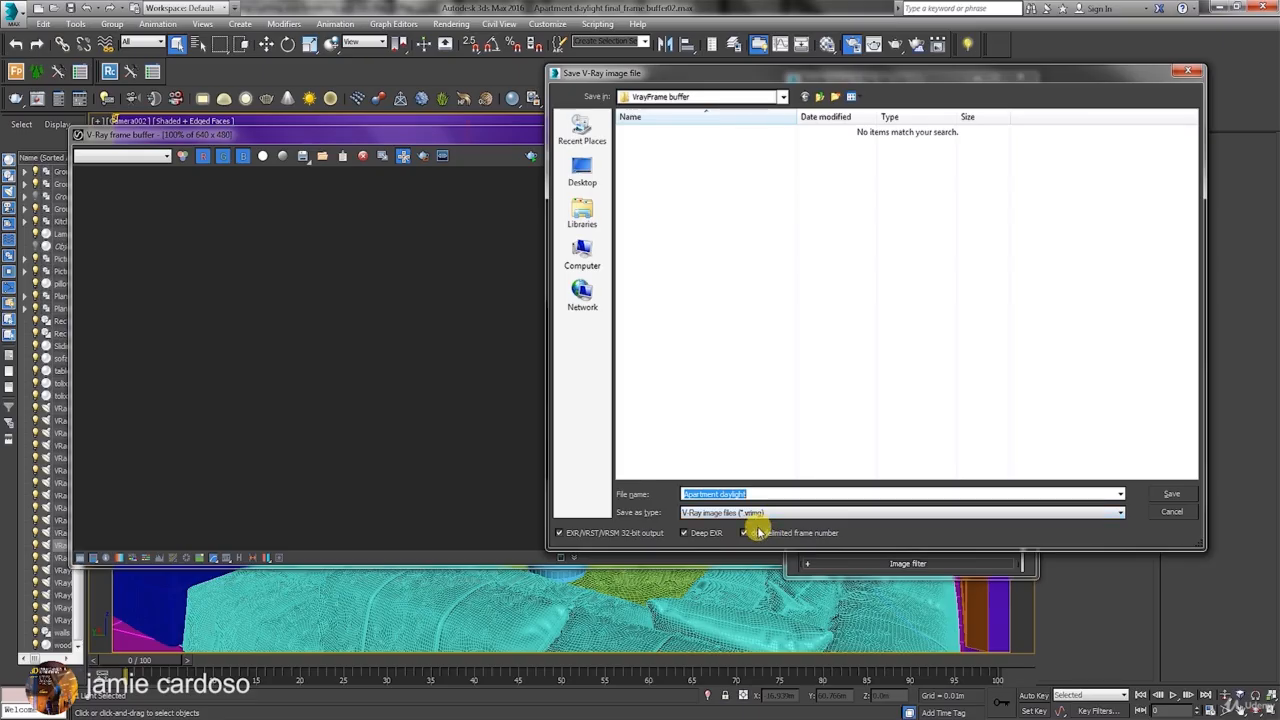
click(1171, 511)
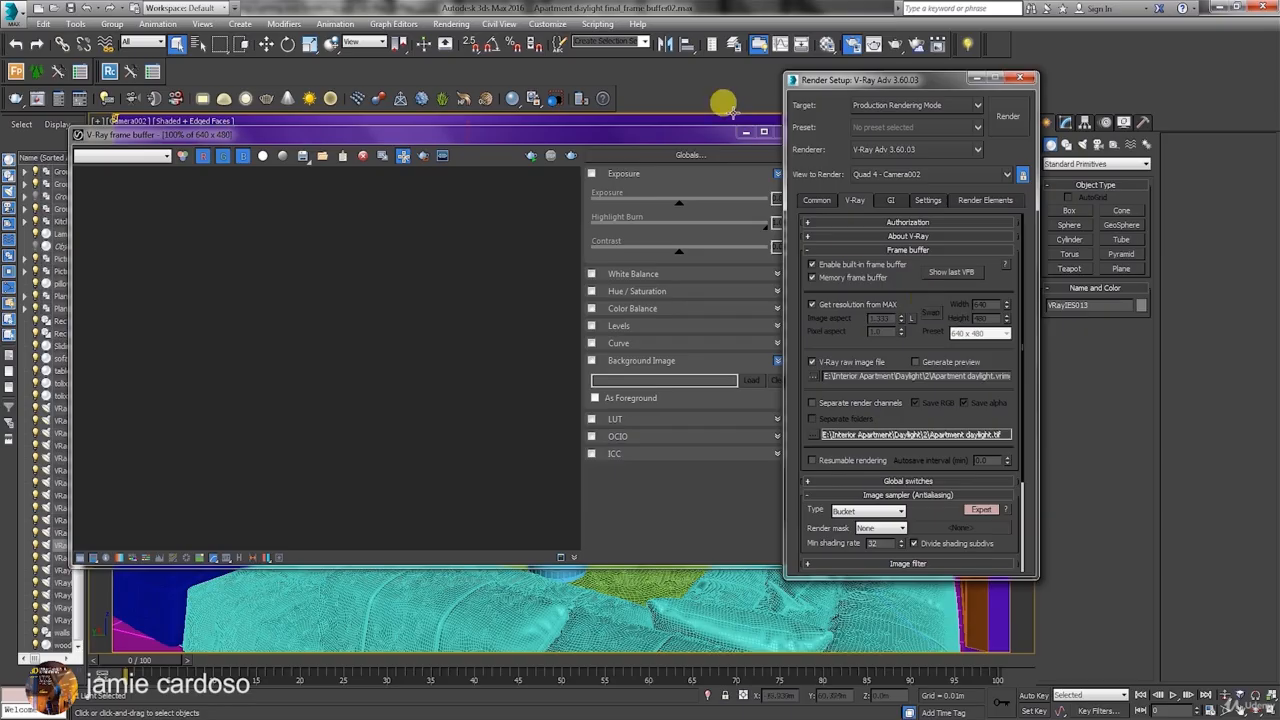
Re-enable Background Image in the frame buffer, review the loadable VRIMG files, cancel, and disable it again.
click(684, 136)
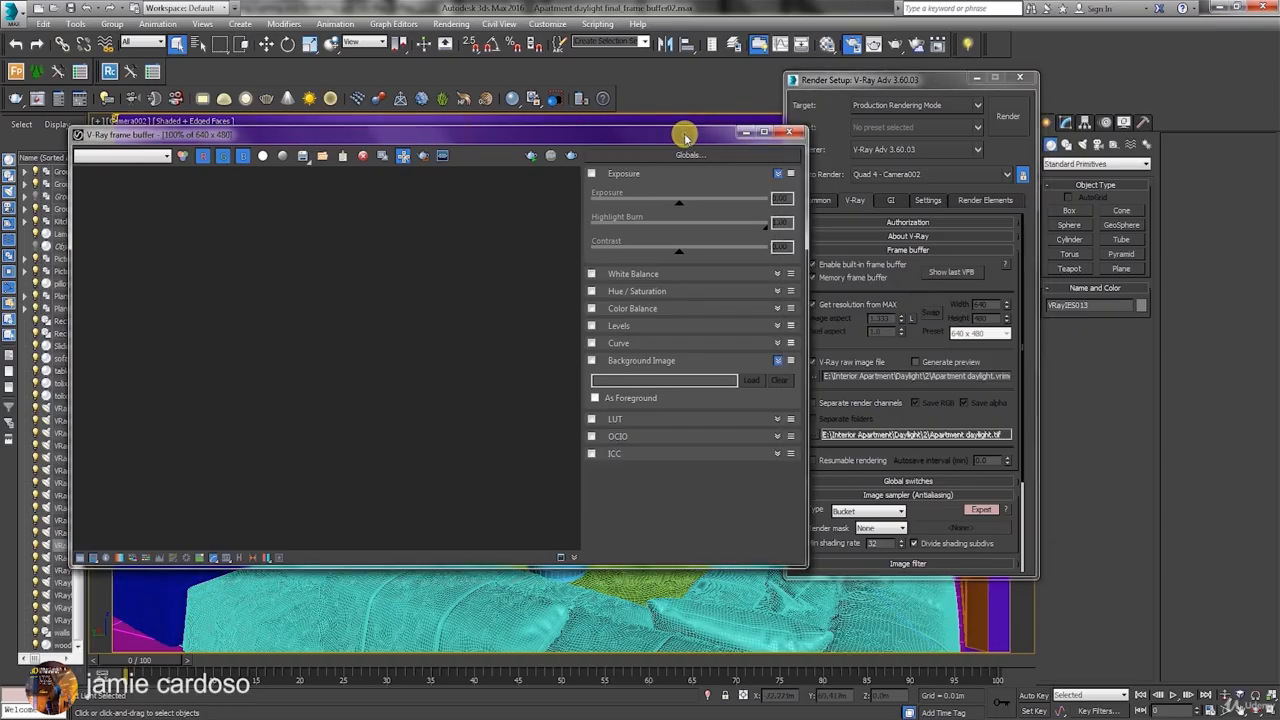
click(591, 360)
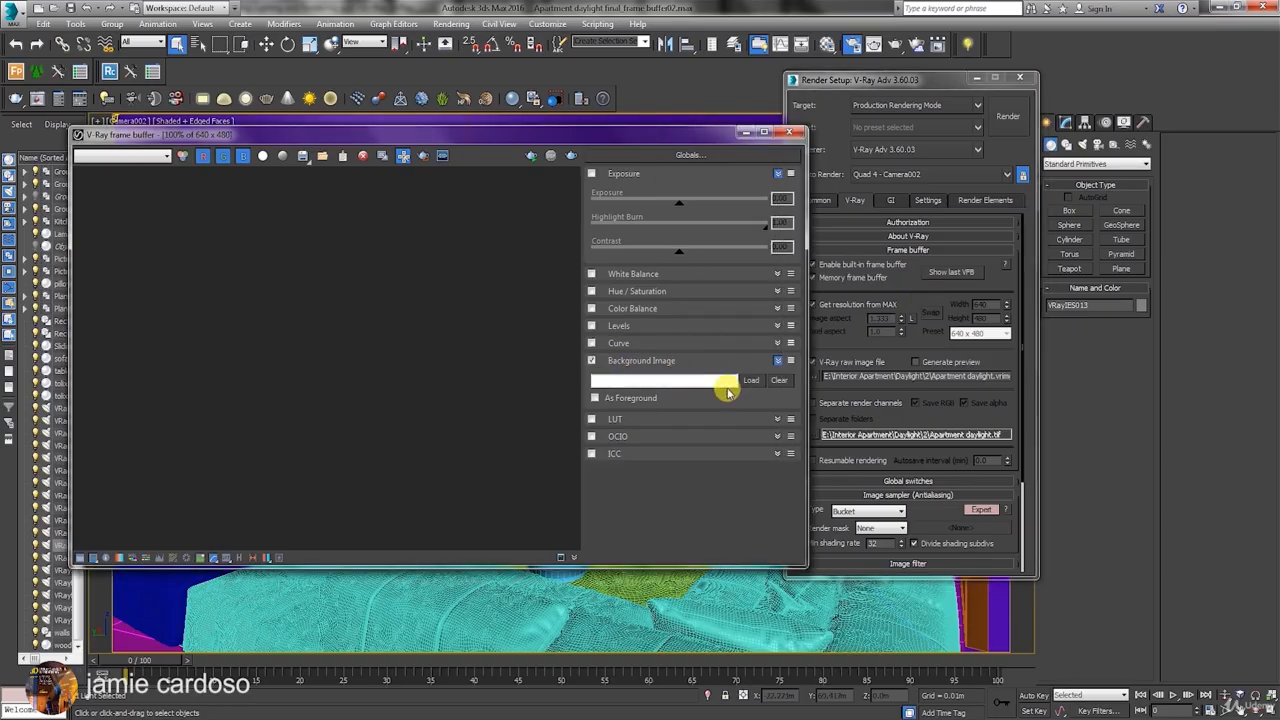
click(745, 381)
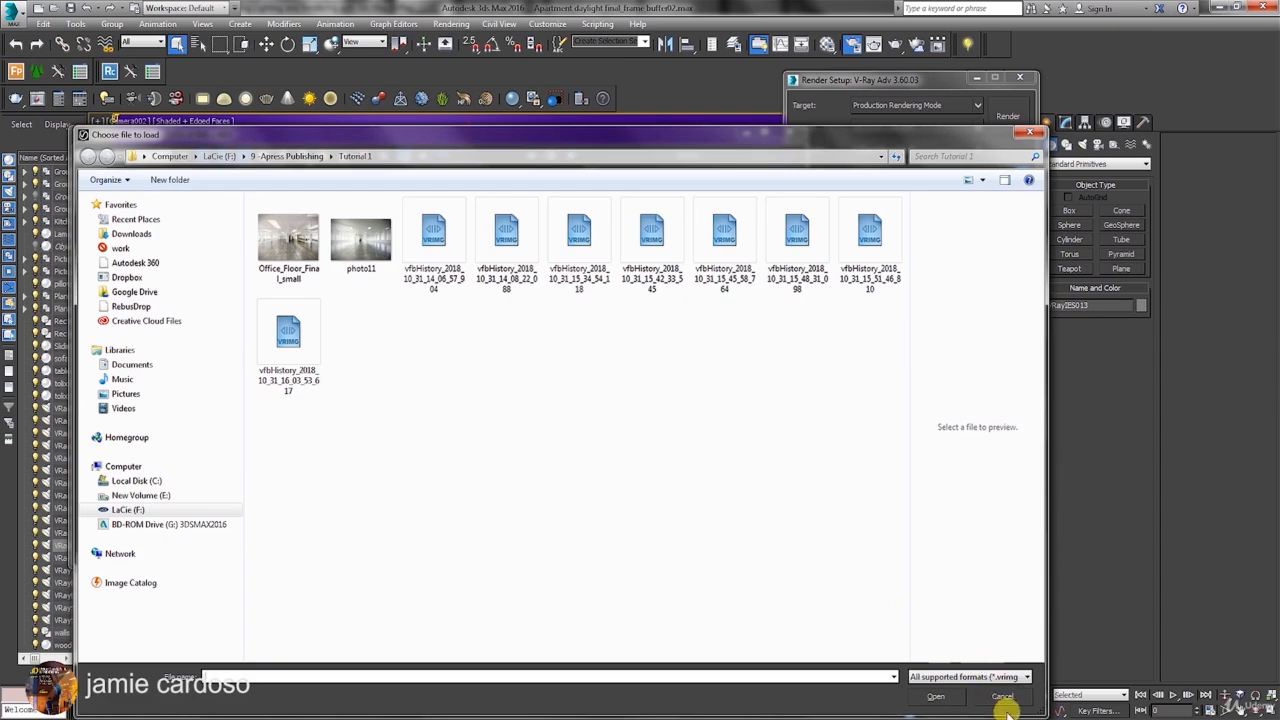
click(1002, 696)
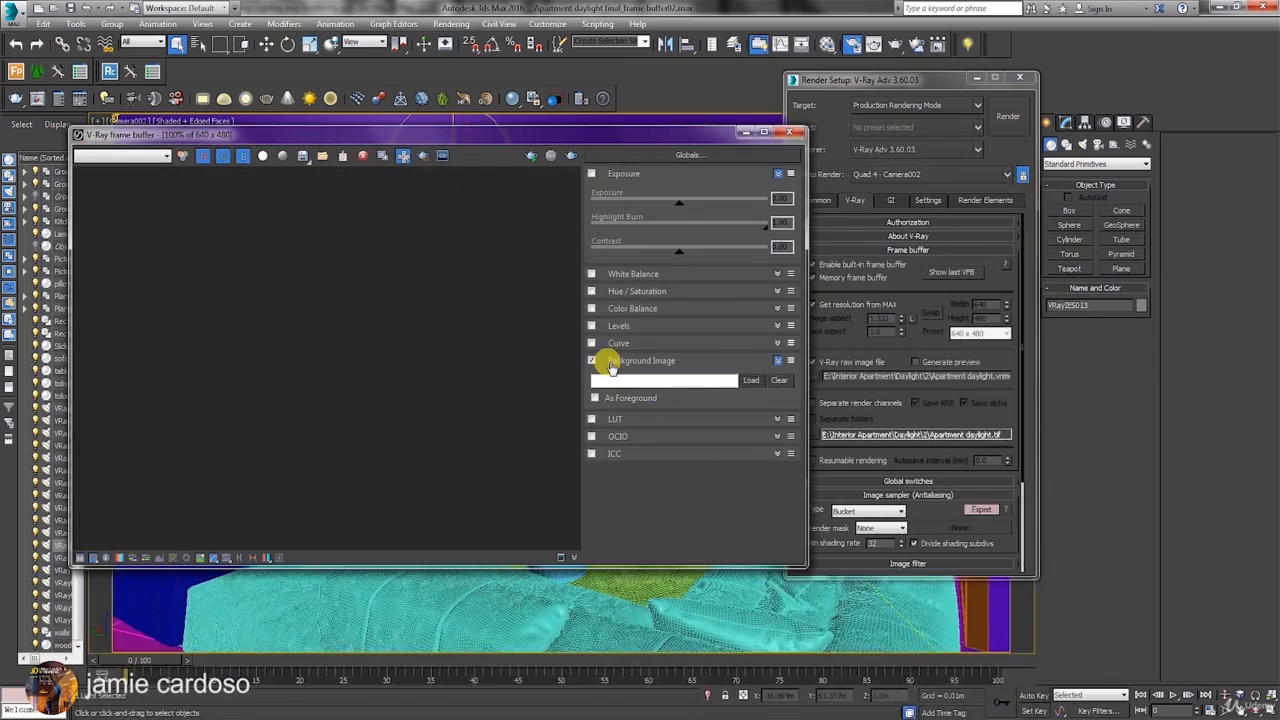
click(591, 361)
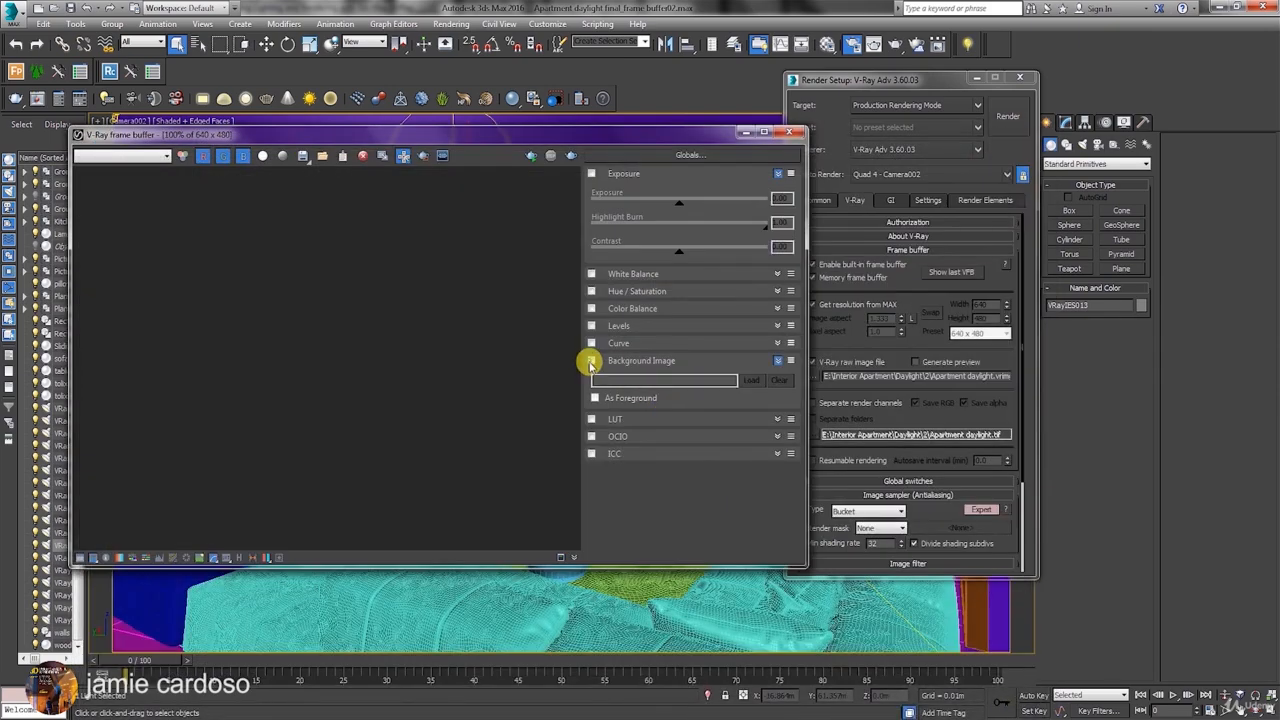
Enable the LUT correction, expand its settings, and check the loadable .cube file format without loading a file.
click(592, 420)
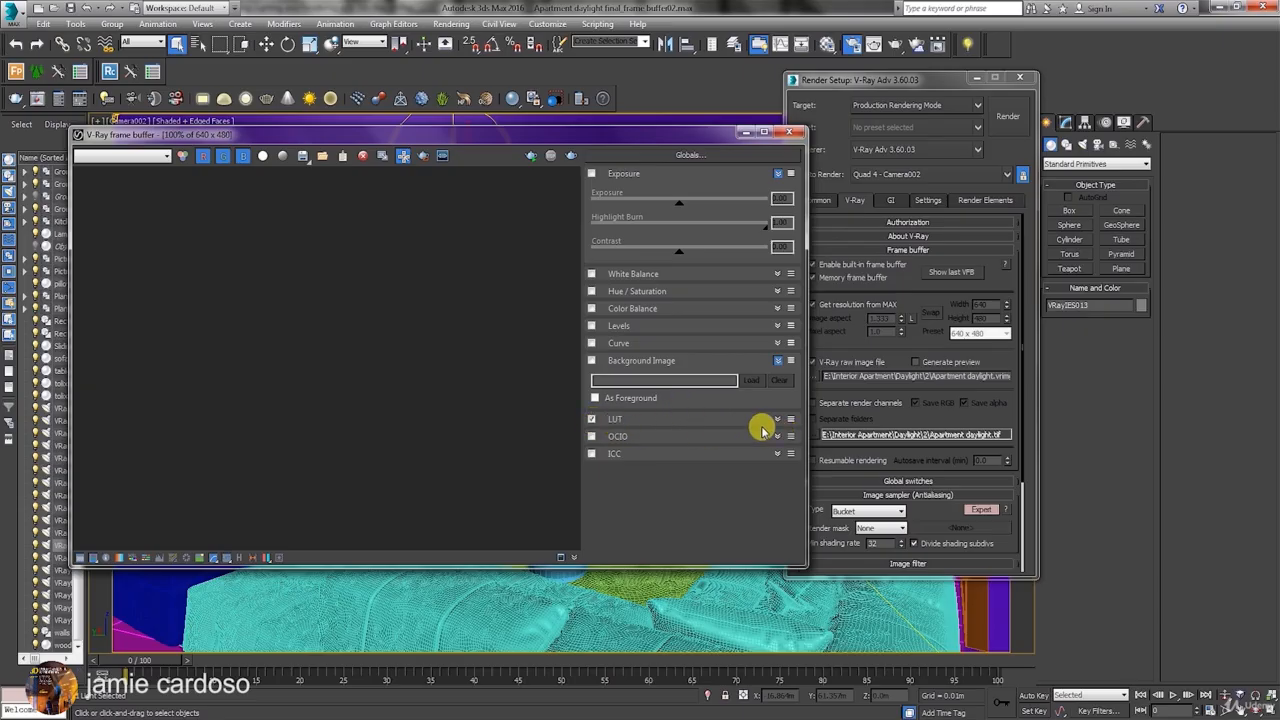
click(776, 420)
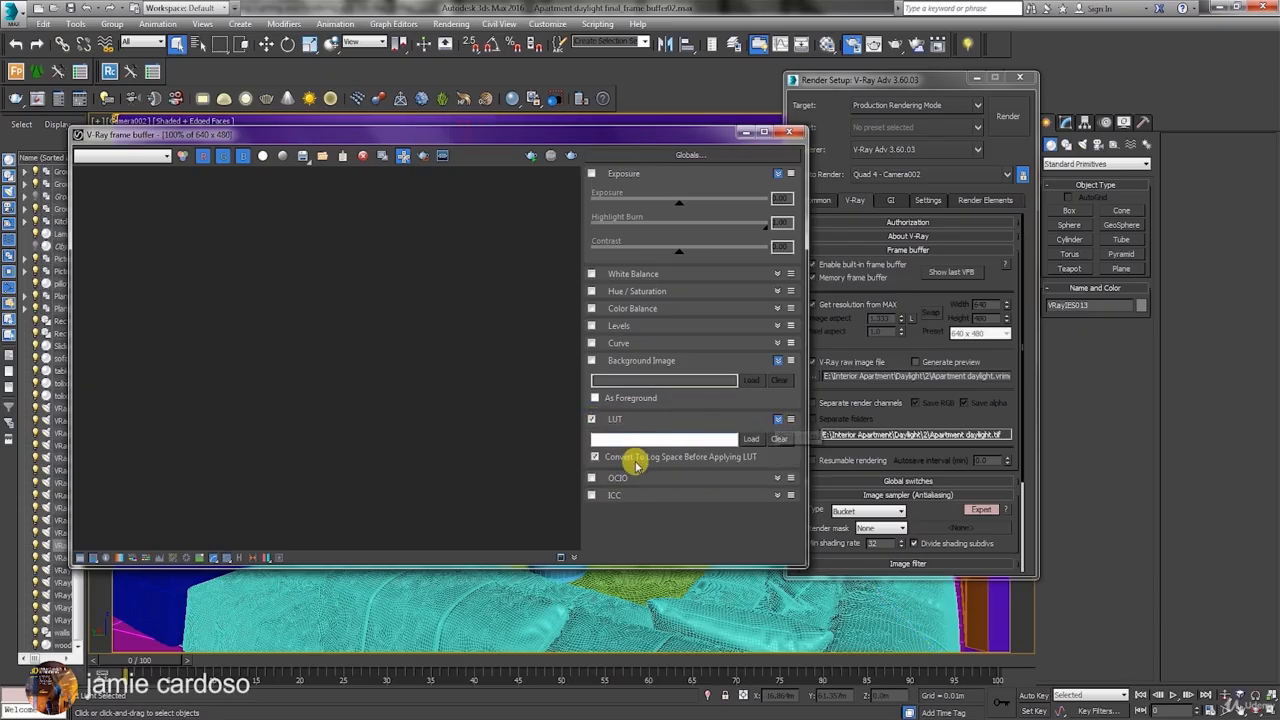
click(751, 438)
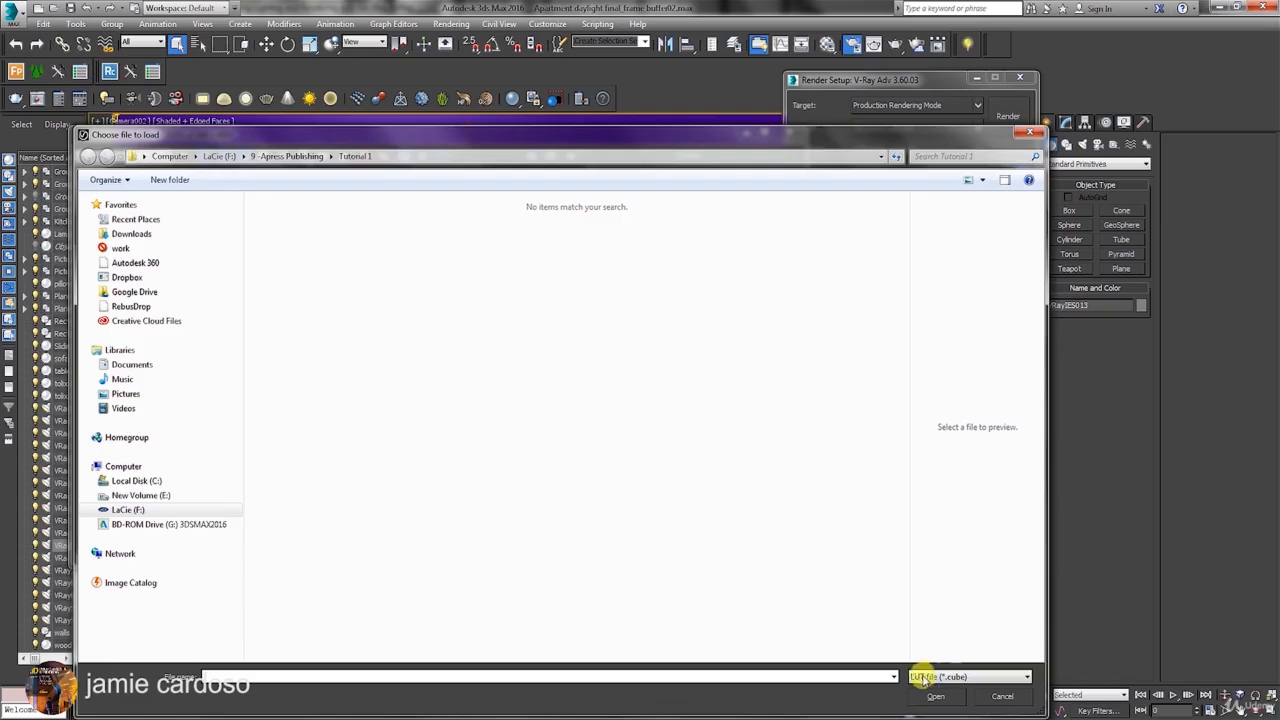
click(1001, 695)
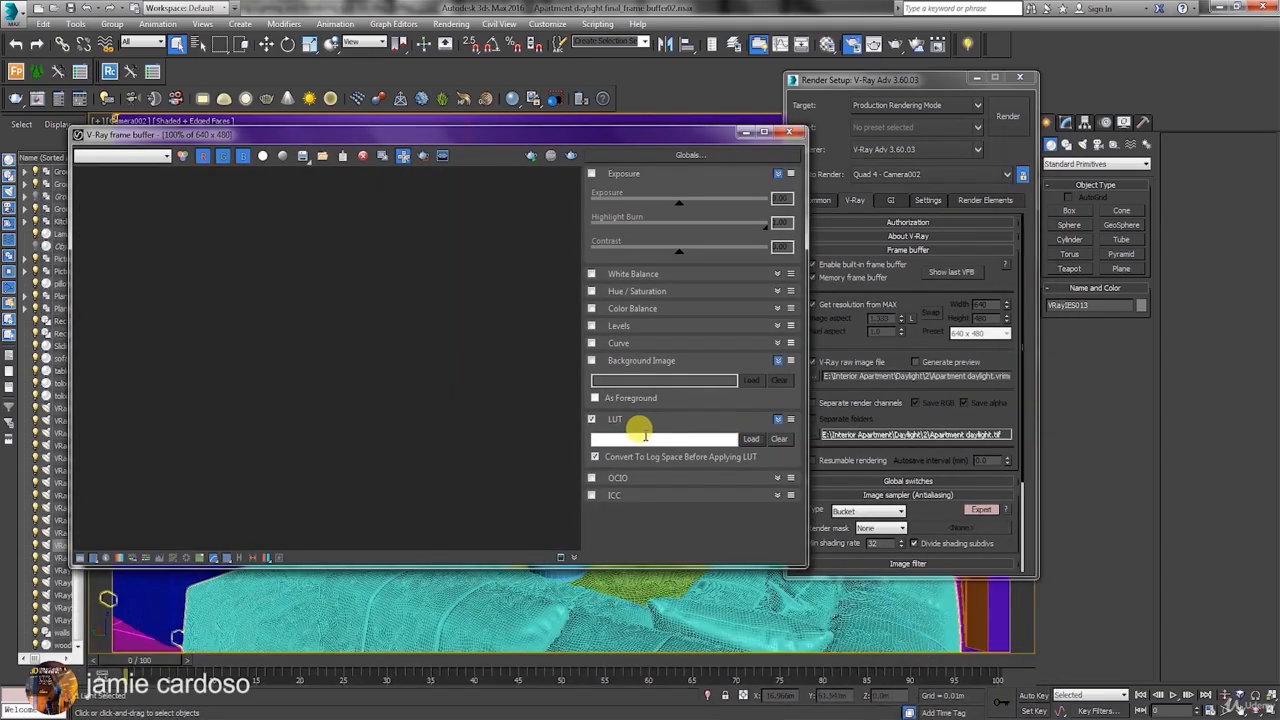
Disable the LUT correction, view the OCIO settings briefly, and collapse the OCIO, Background Image and LUT sections.
click(593, 421)
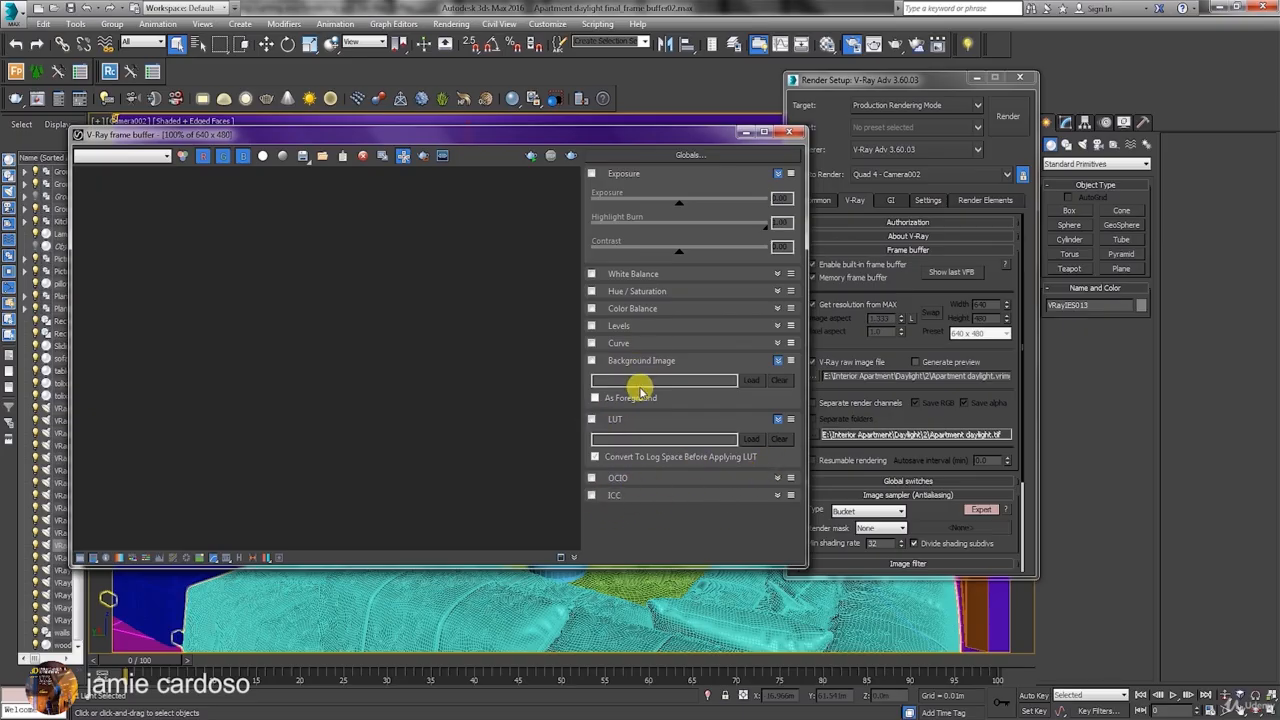
click(777, 478)
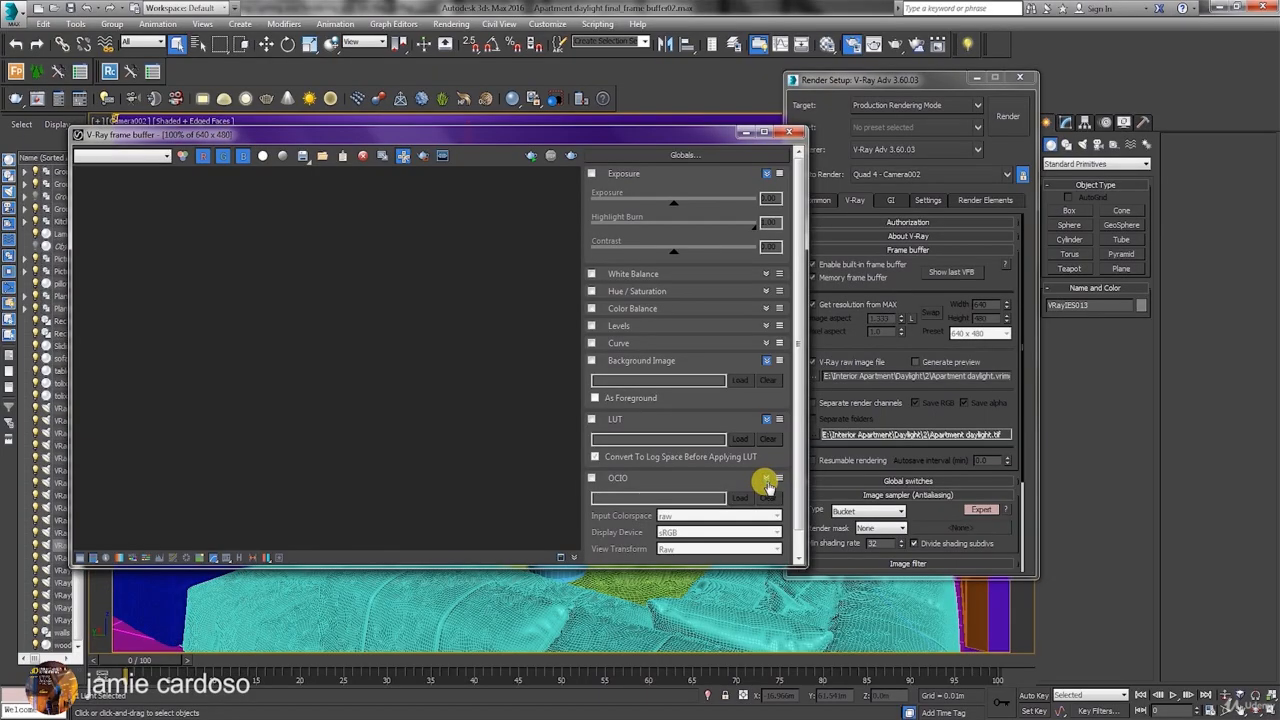
click(767, 478)
click(778, 360)
click(777, 379)
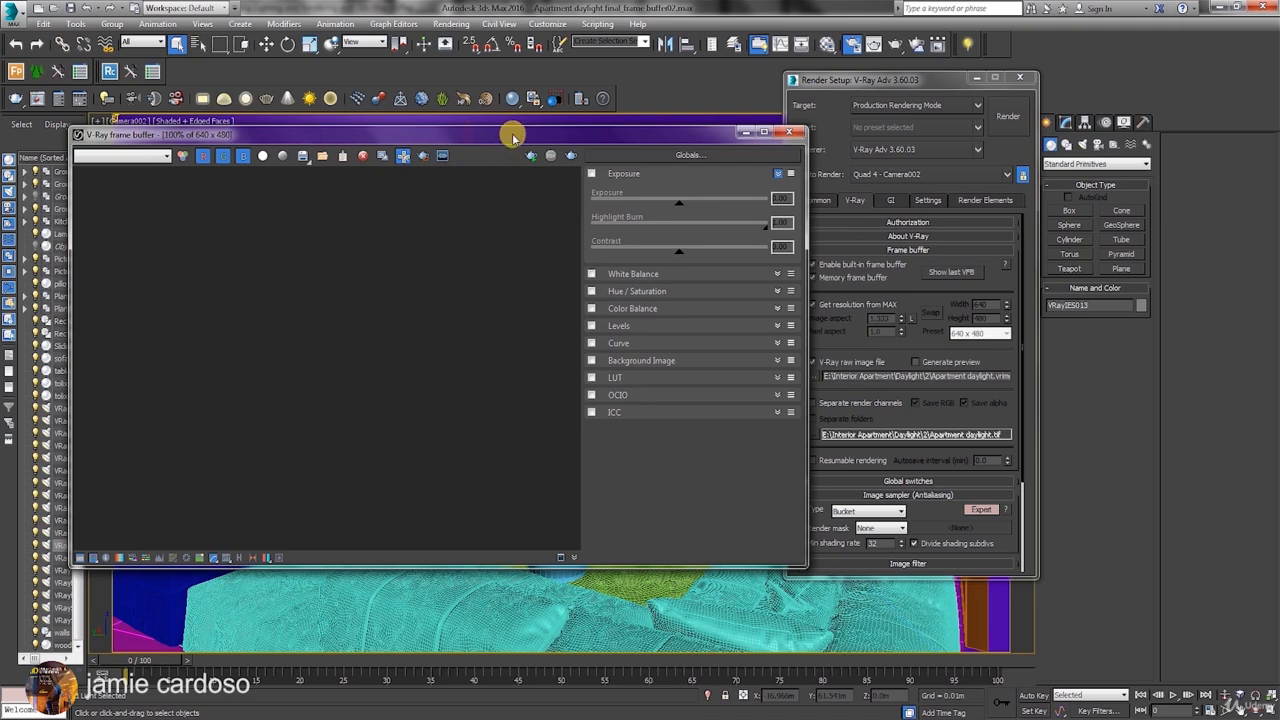
Browse the VRIMG files that can be loaded into the frame buffer from the Tutorial 1 folder, without opening one.
drag(508, 131, 564, 134)
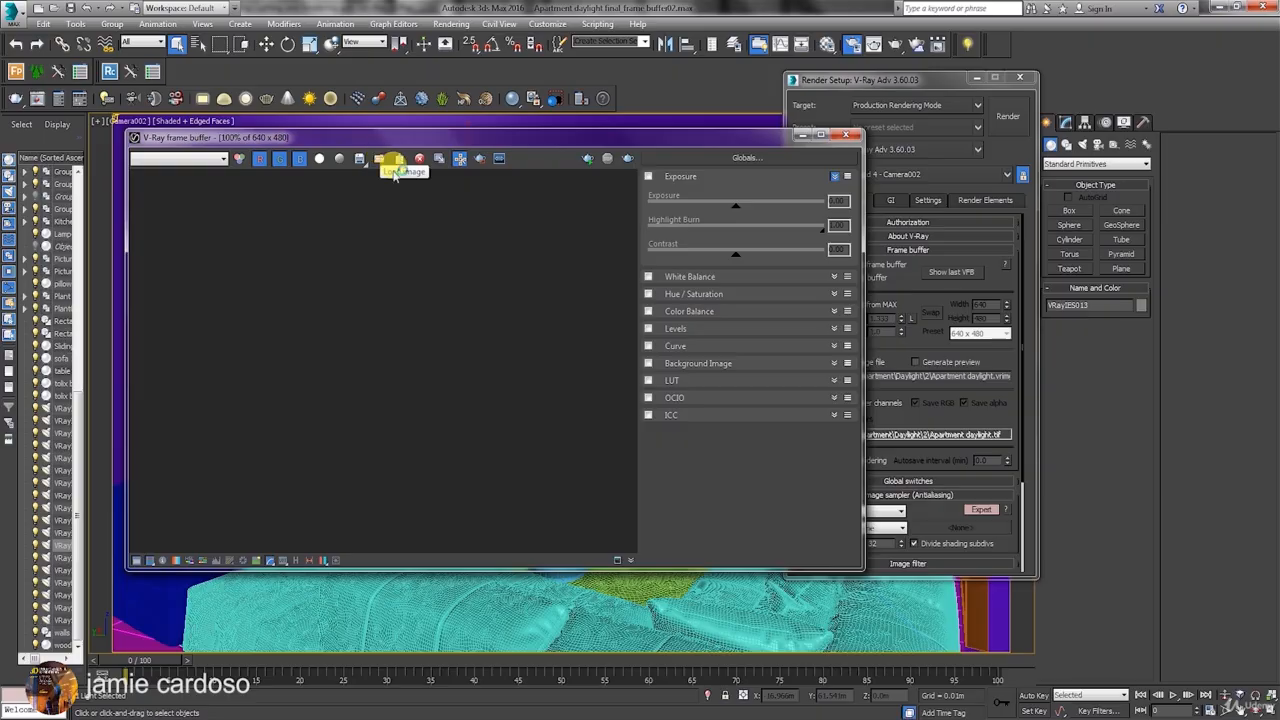
click(386, 157)
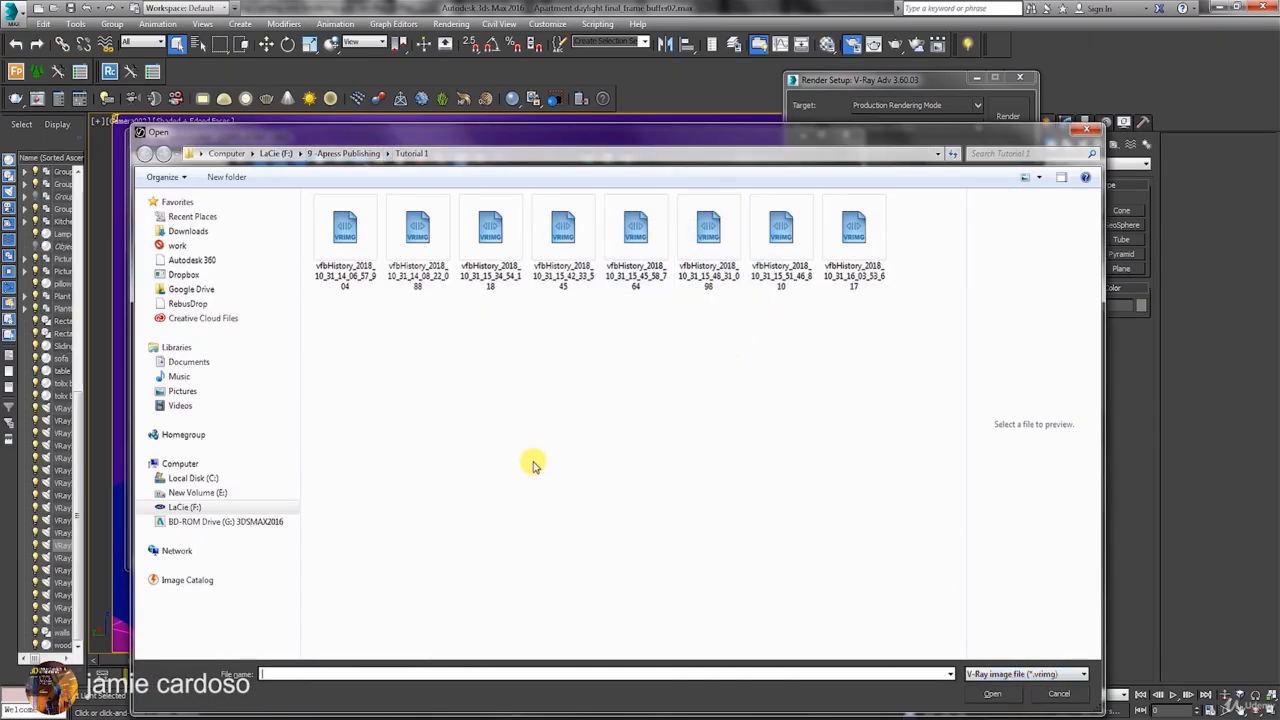
key(Escape)
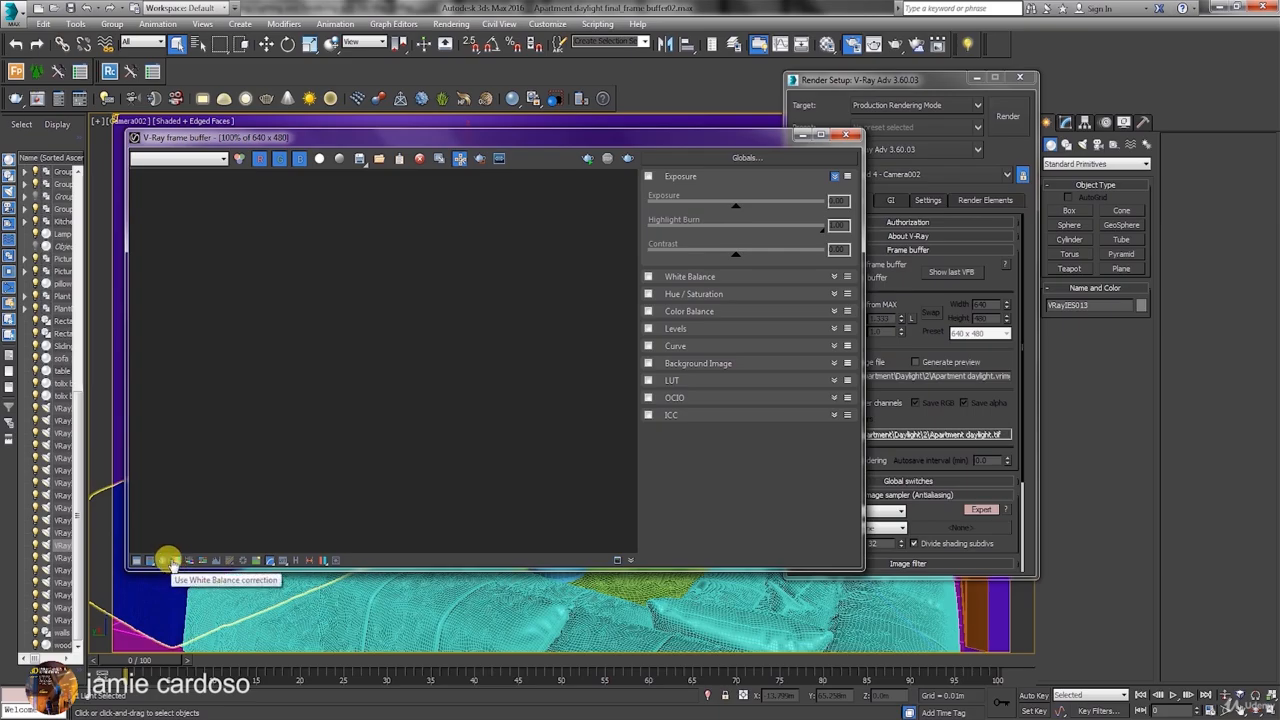
Try toggling the White Balance, Levels and Exposure corrections in the frame buffer, and leave all of them switched off.
click(648, 276)
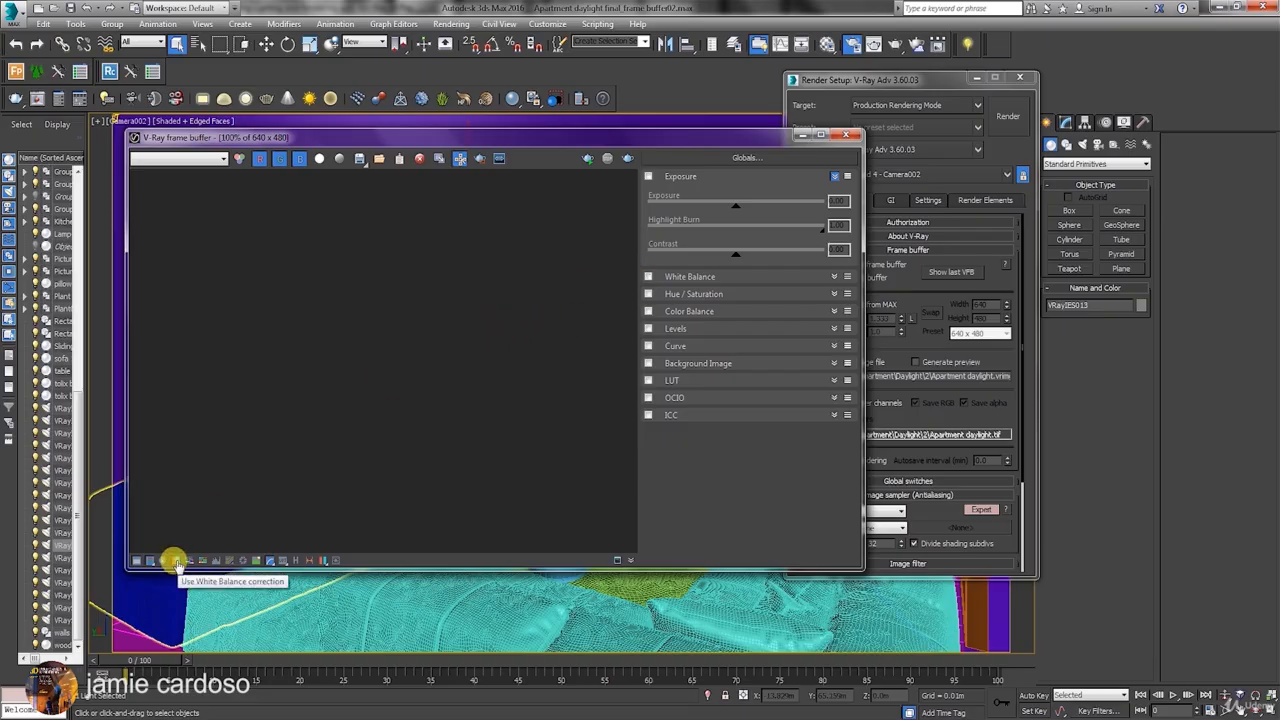
click(176, 561)
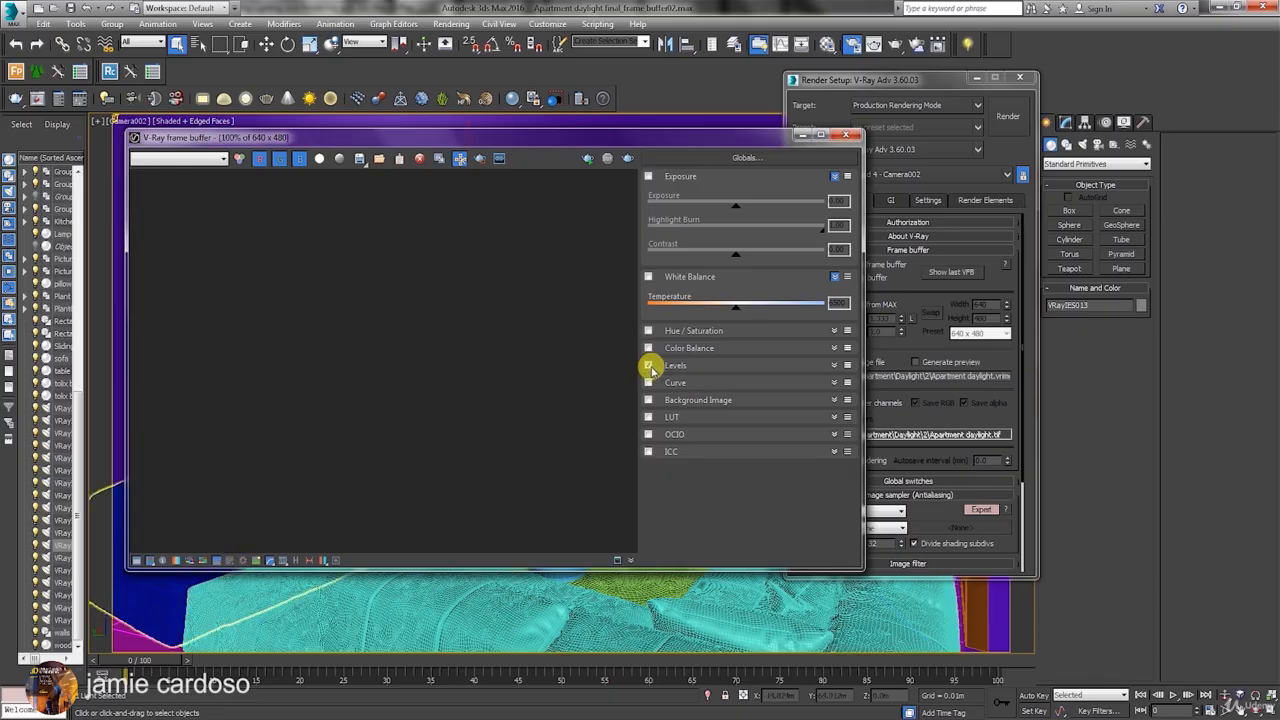
click(648, 365)
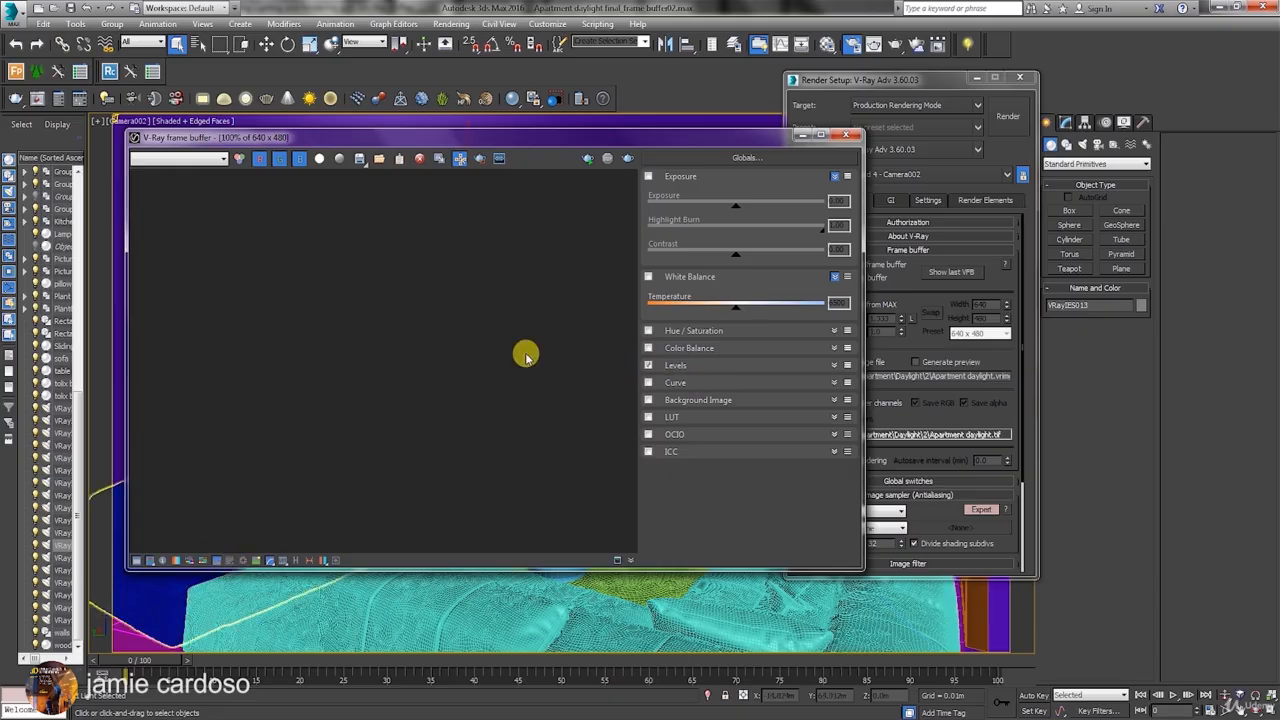
click(214, 563)
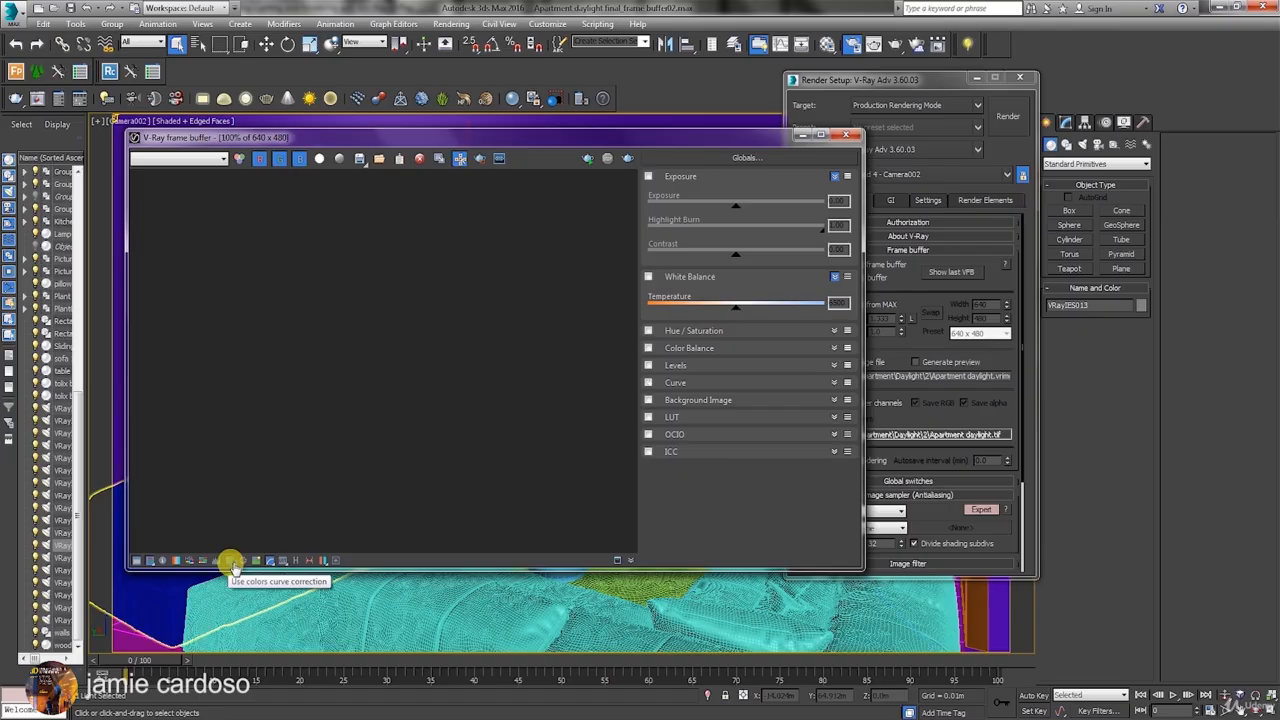
click(244, 562)
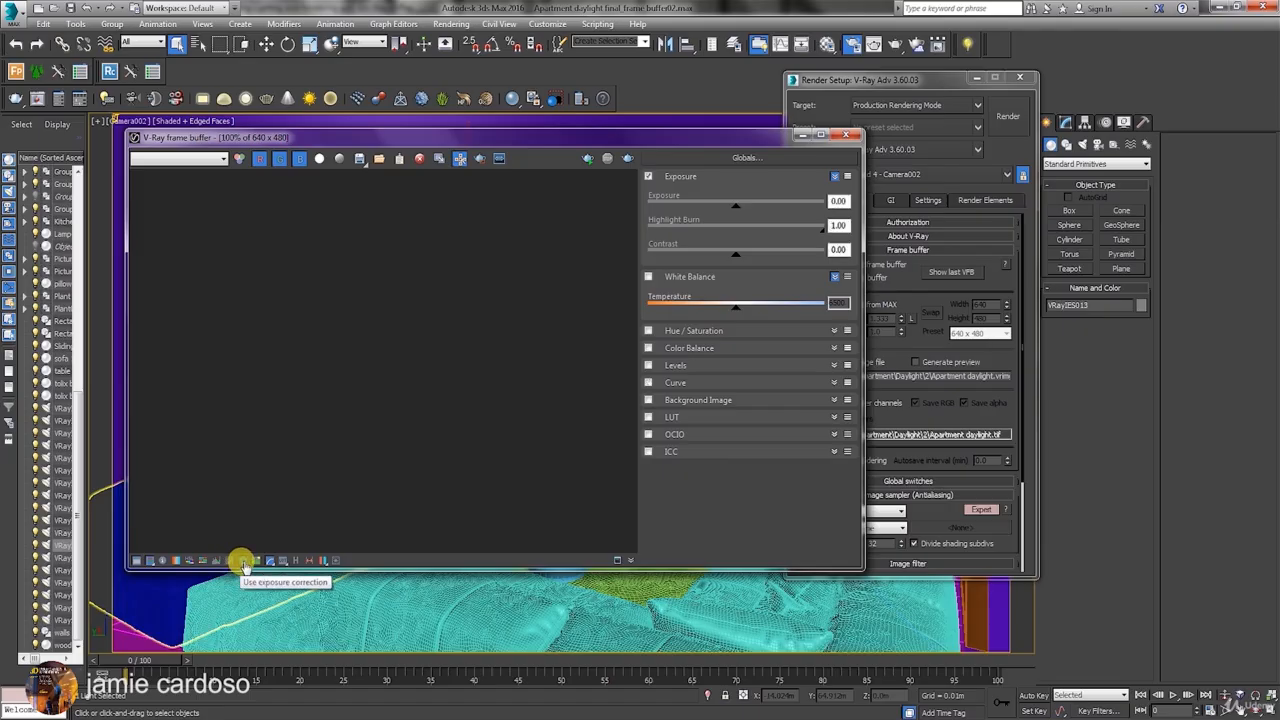
click(244, 562)
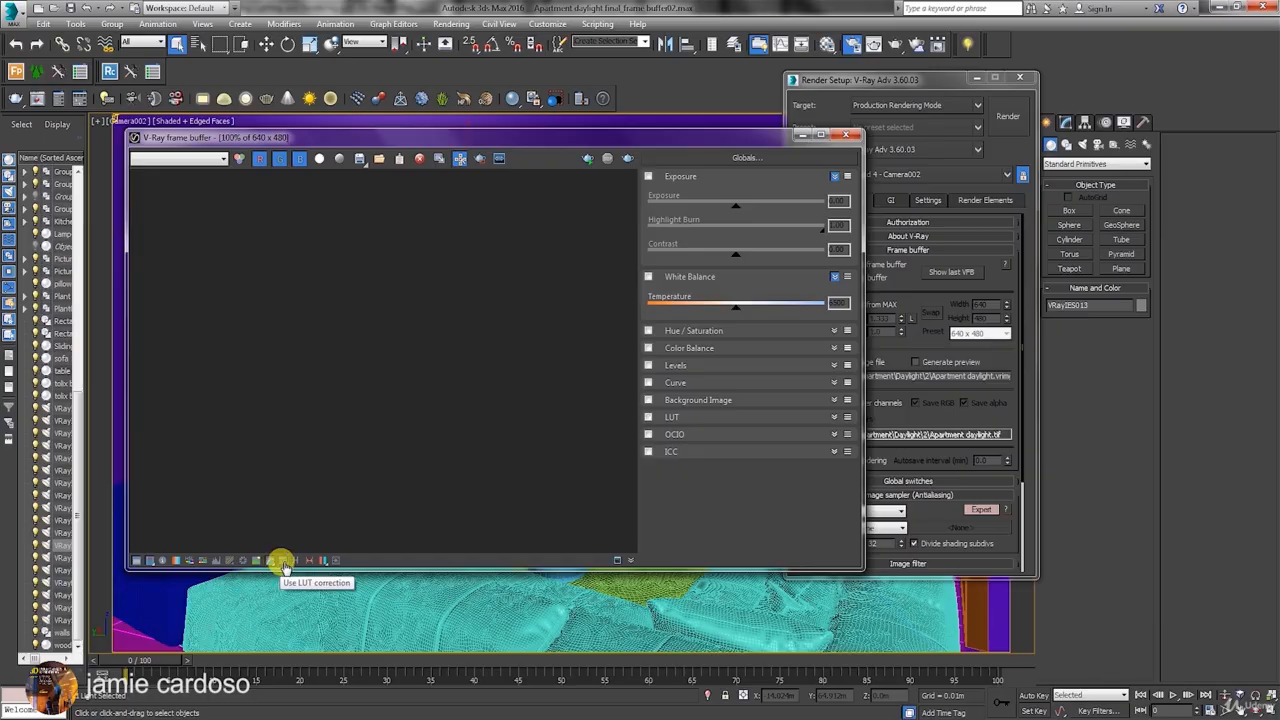
Show the VFB history window, bring it fully into view, and open its History Settings.
click(296, 562)
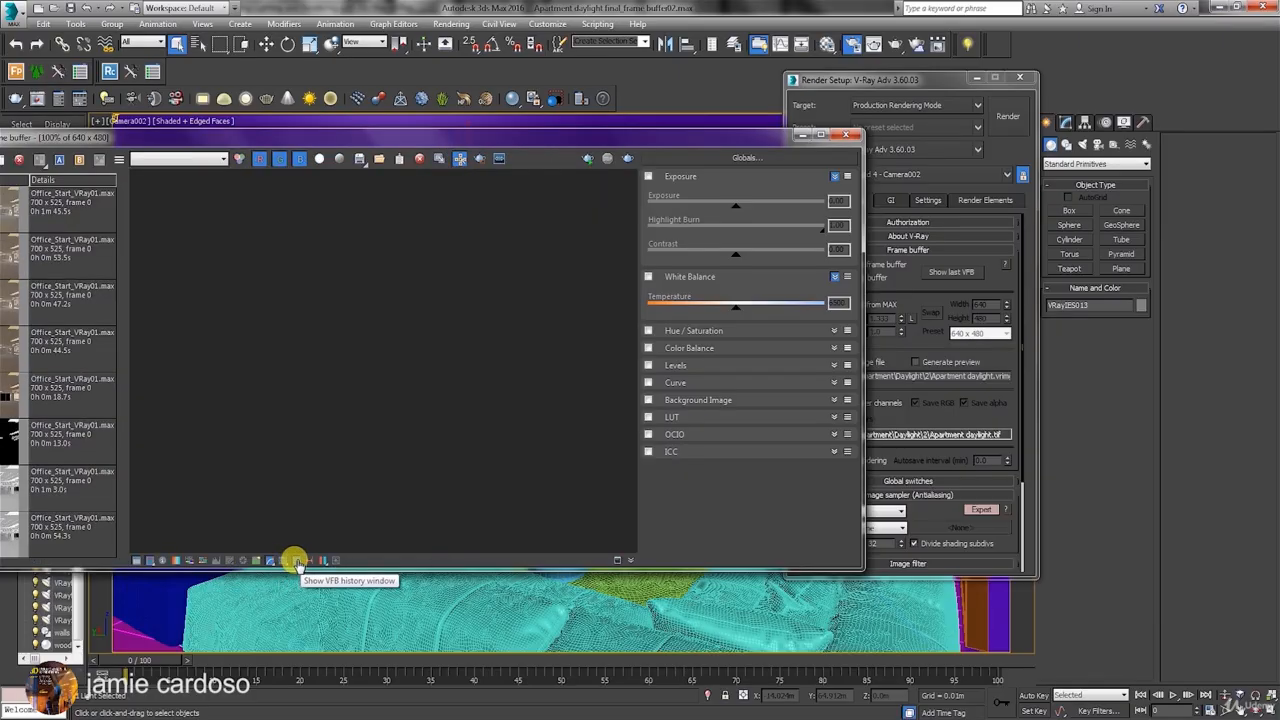
drag(68, 137, 181, 150)
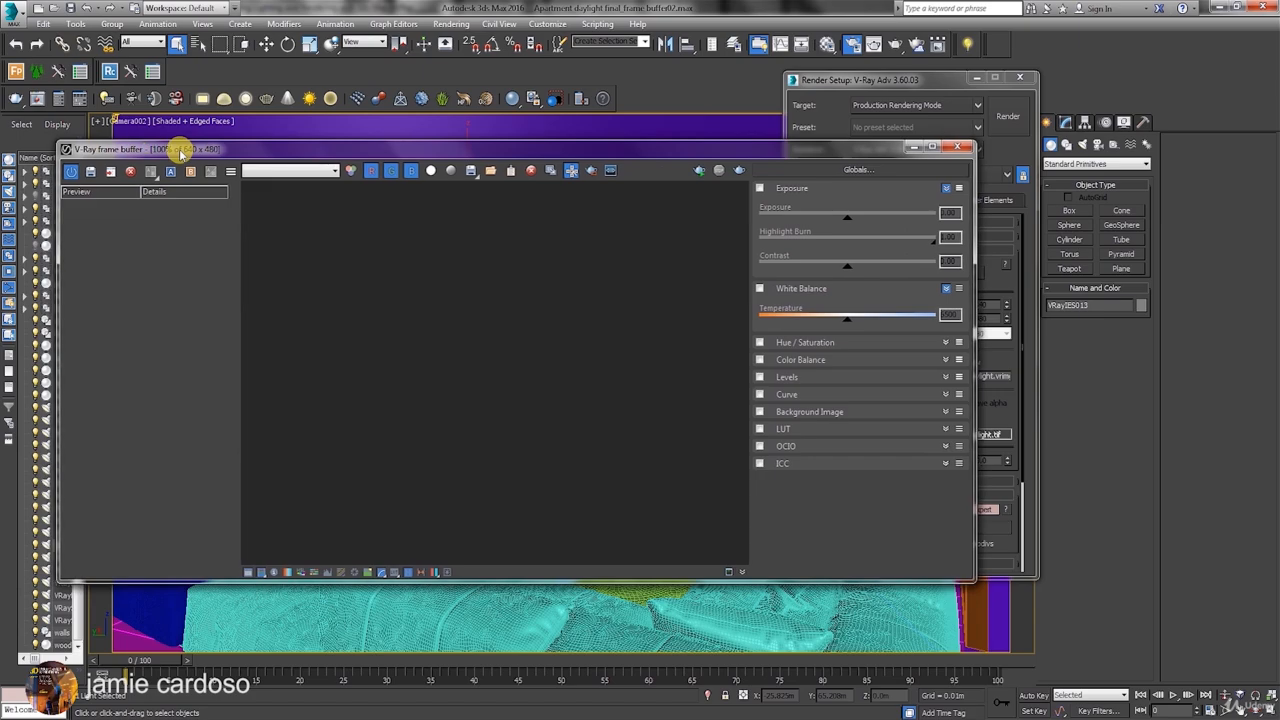
click(230, 174)
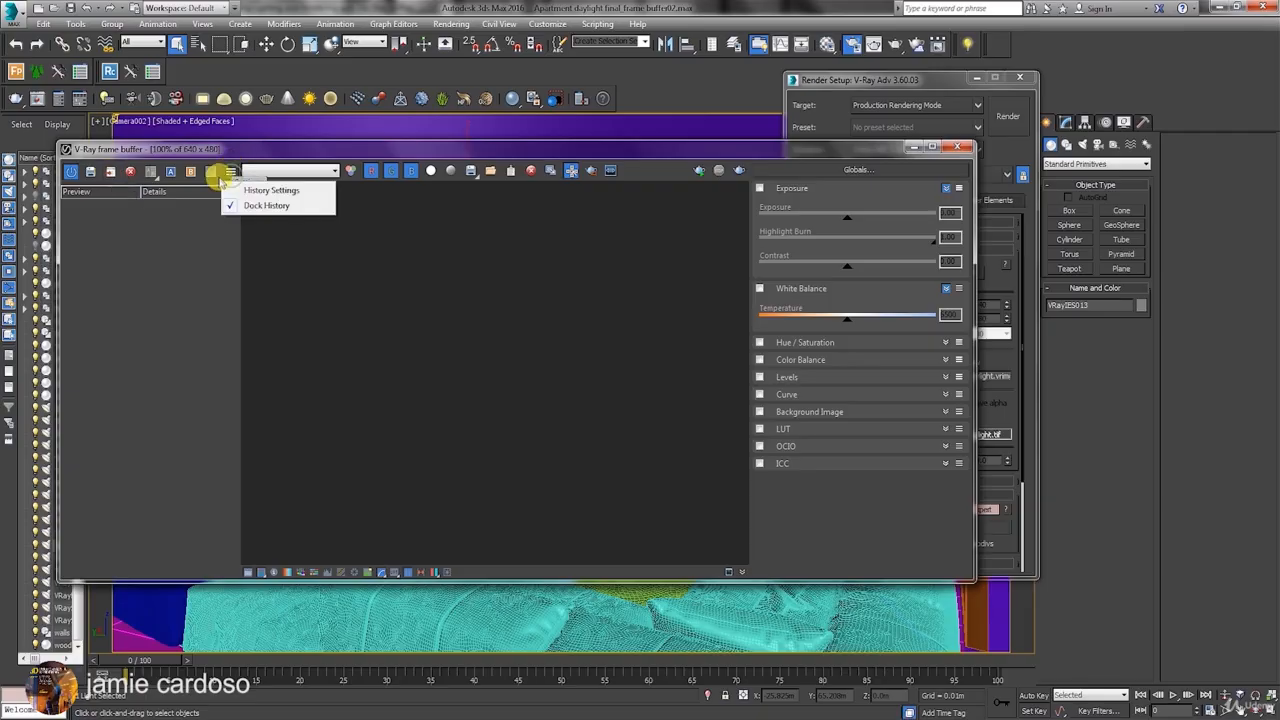
click(280, 194)
drag(190, 38, 448, 259)
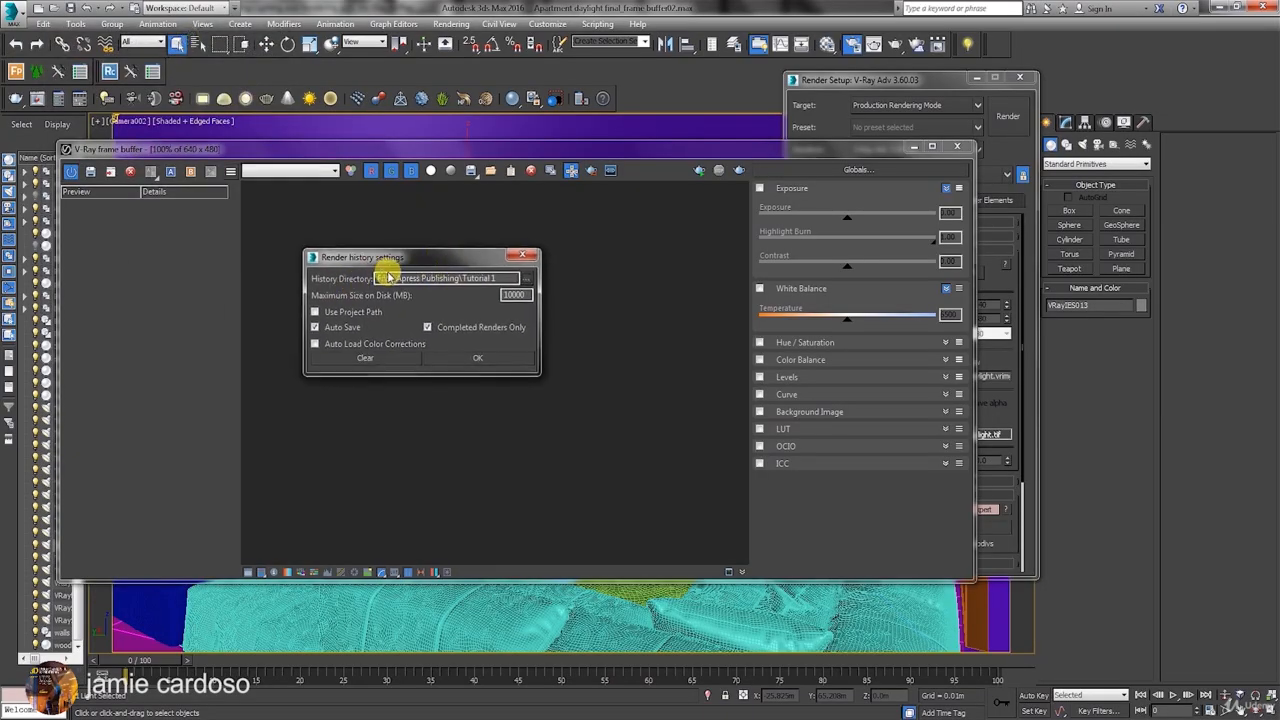
Review the render history directory and maximum disk size, accept the existing settings, and toggle VFB history off and on again.
drag(378, 278, 522, 280)
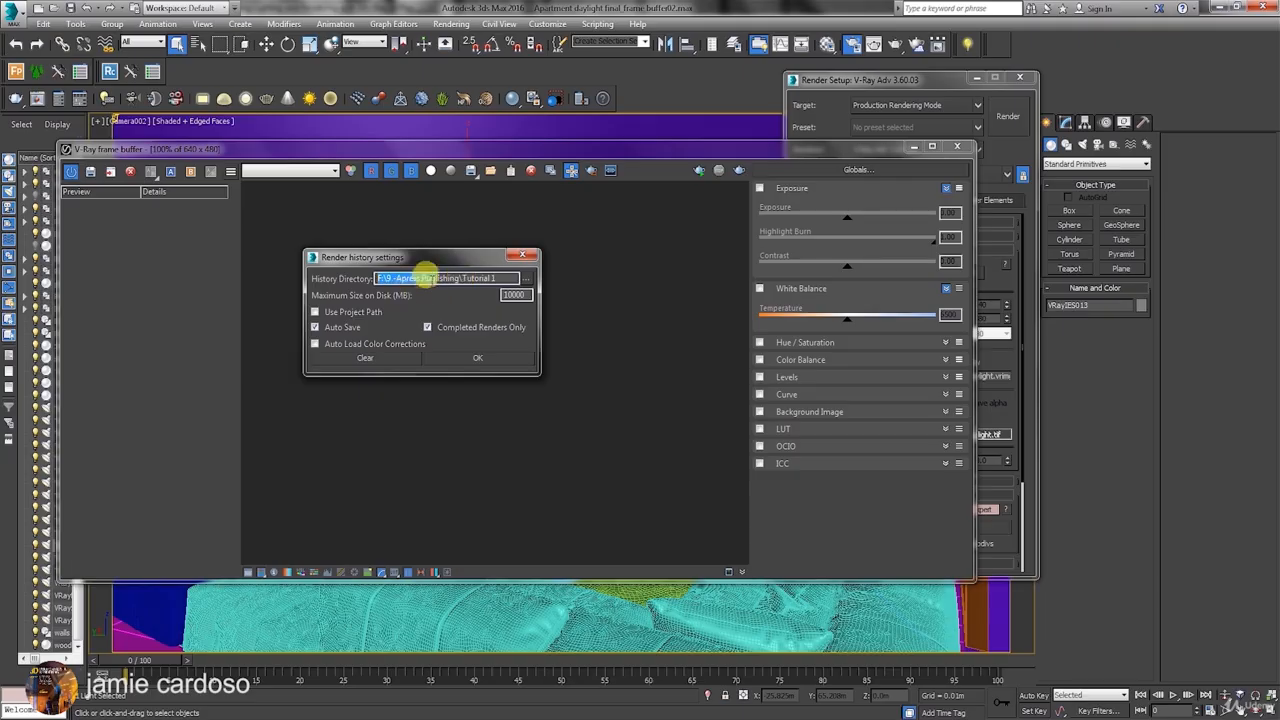
click(527, 282)
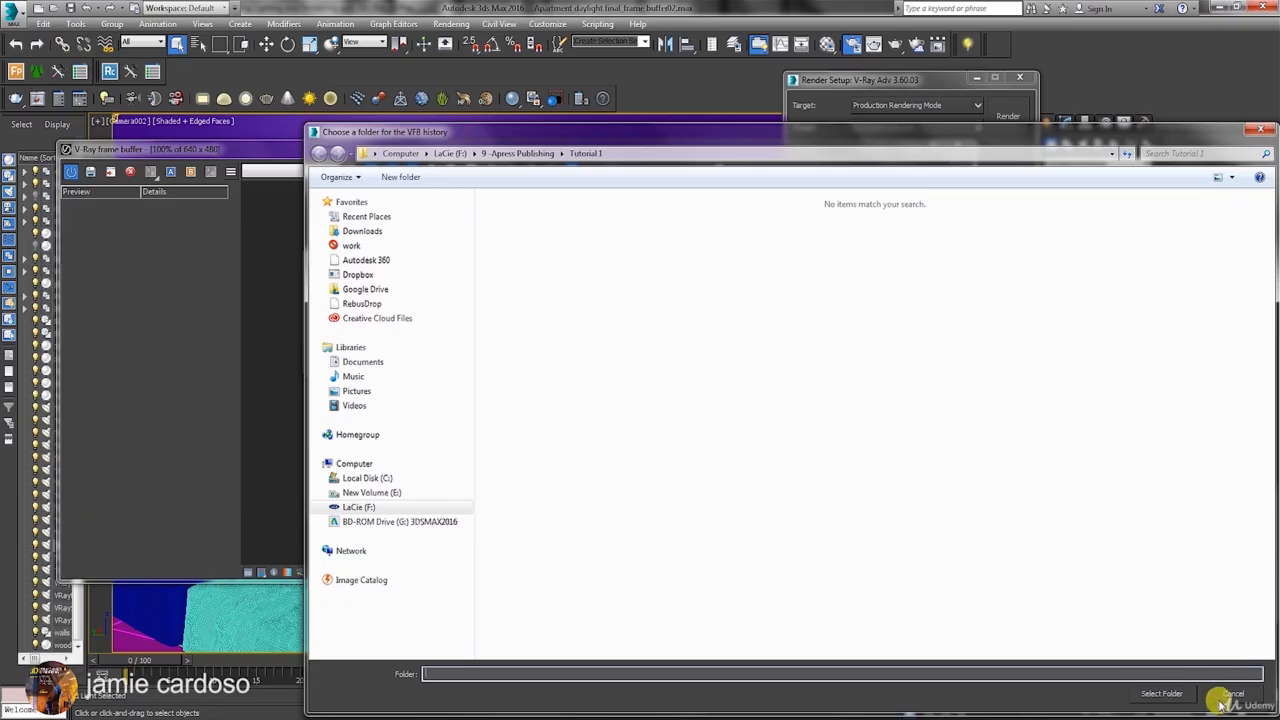
click(1161, 693)
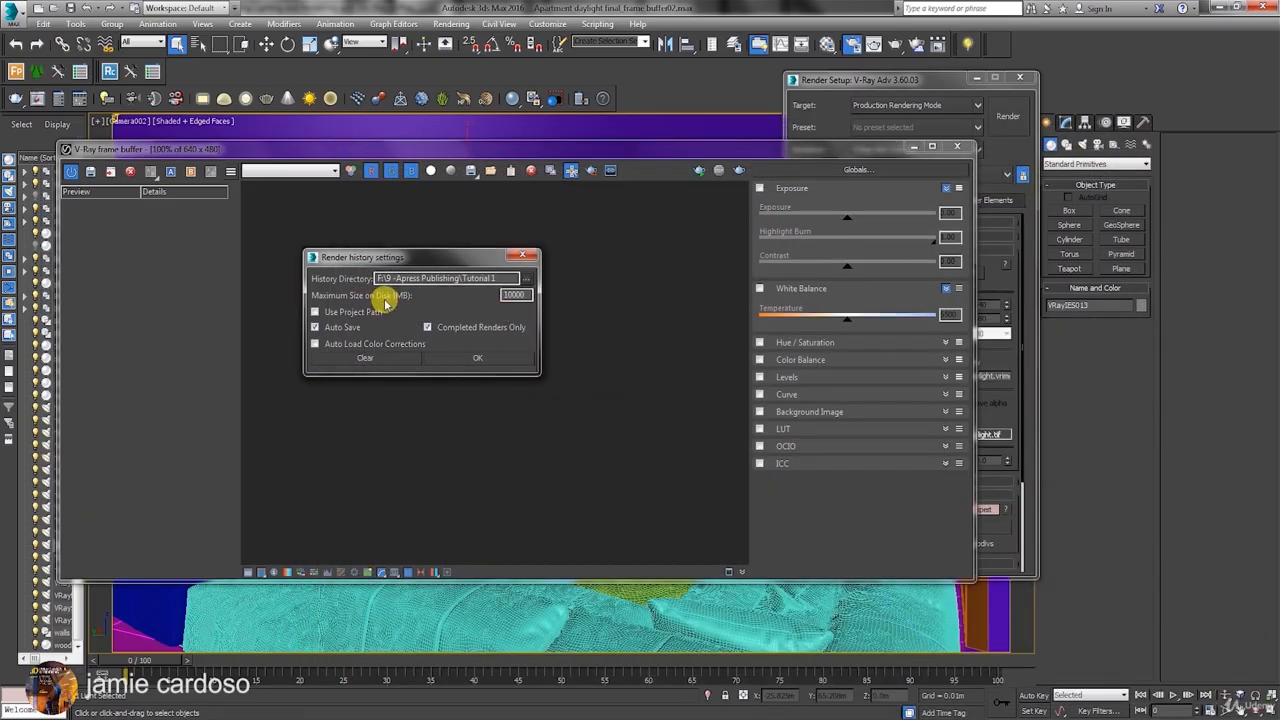
double_click(514, 294)
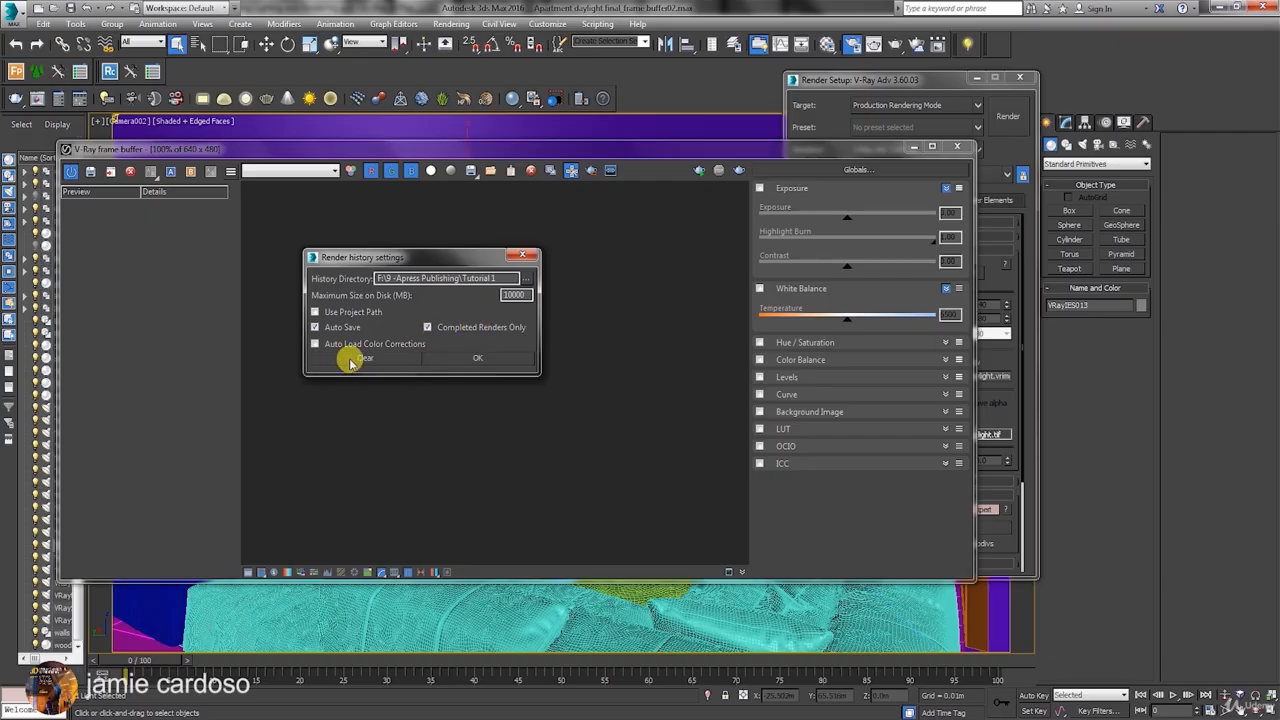
click(471, 358)
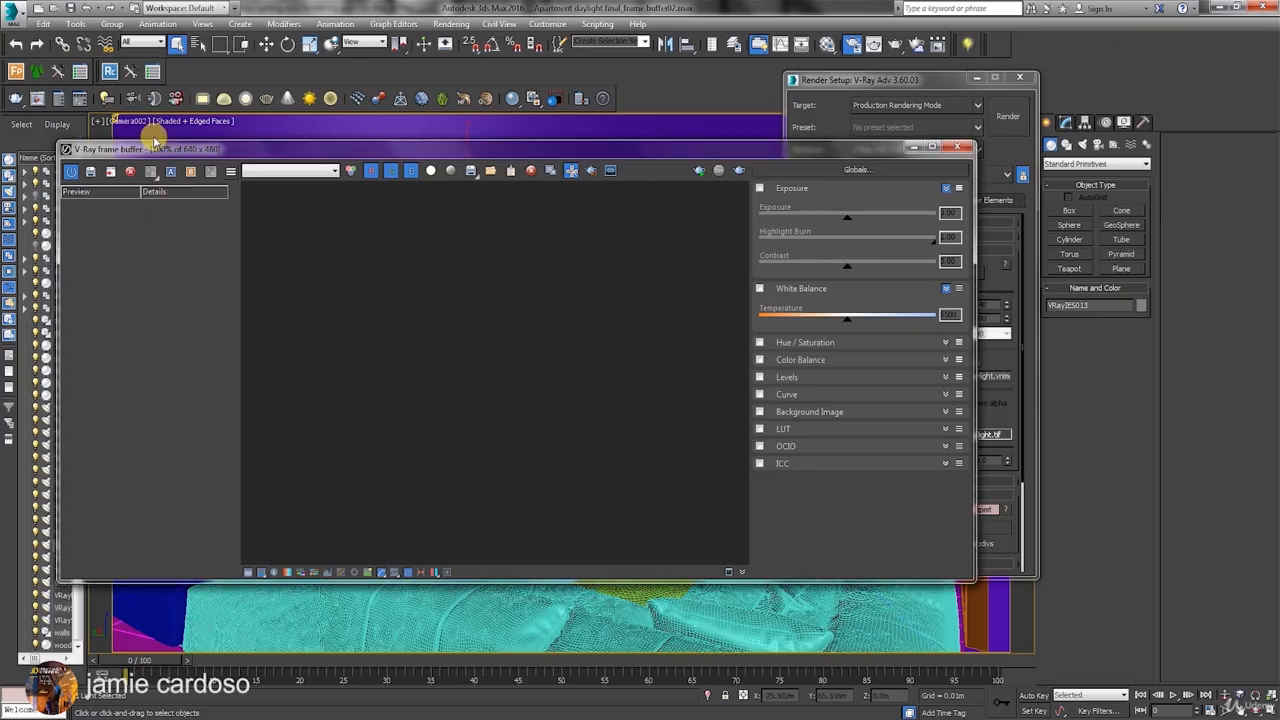
click(70, 174)
click(70, 174)
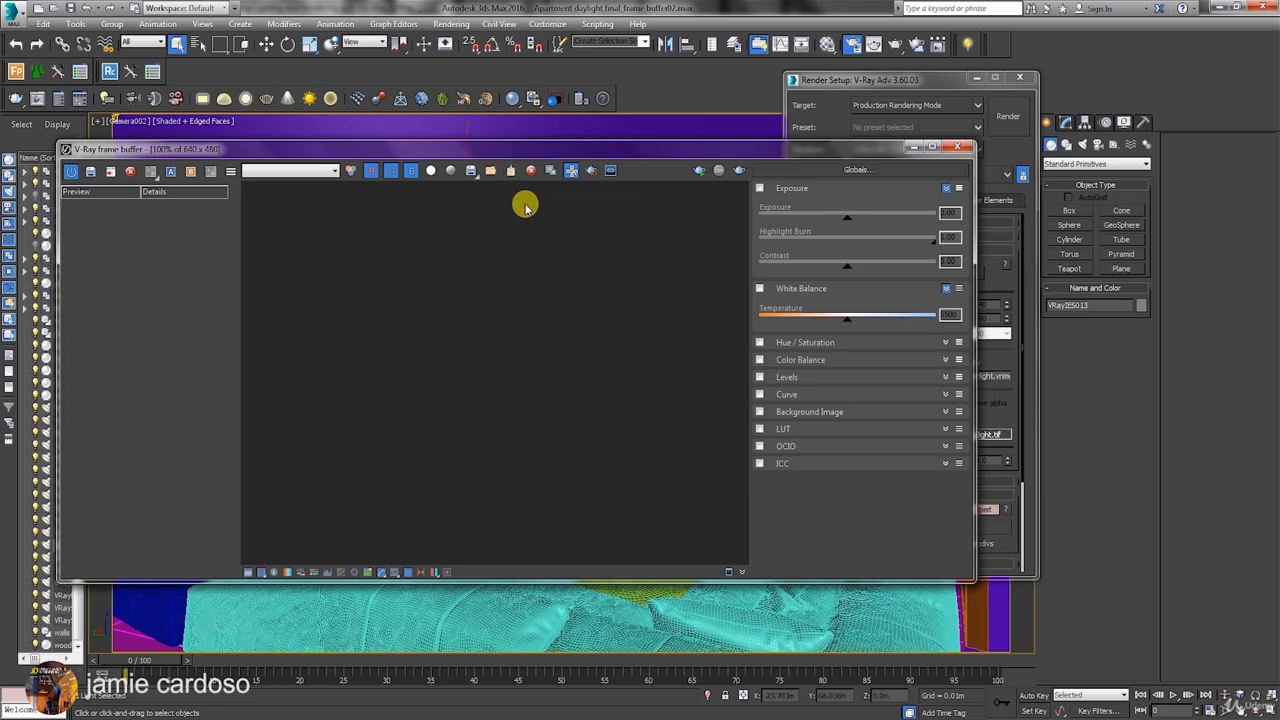
Examine the frame buffer's channel list and its options for saving the current channel or all image channels, without saving anything.
click(472, 178)
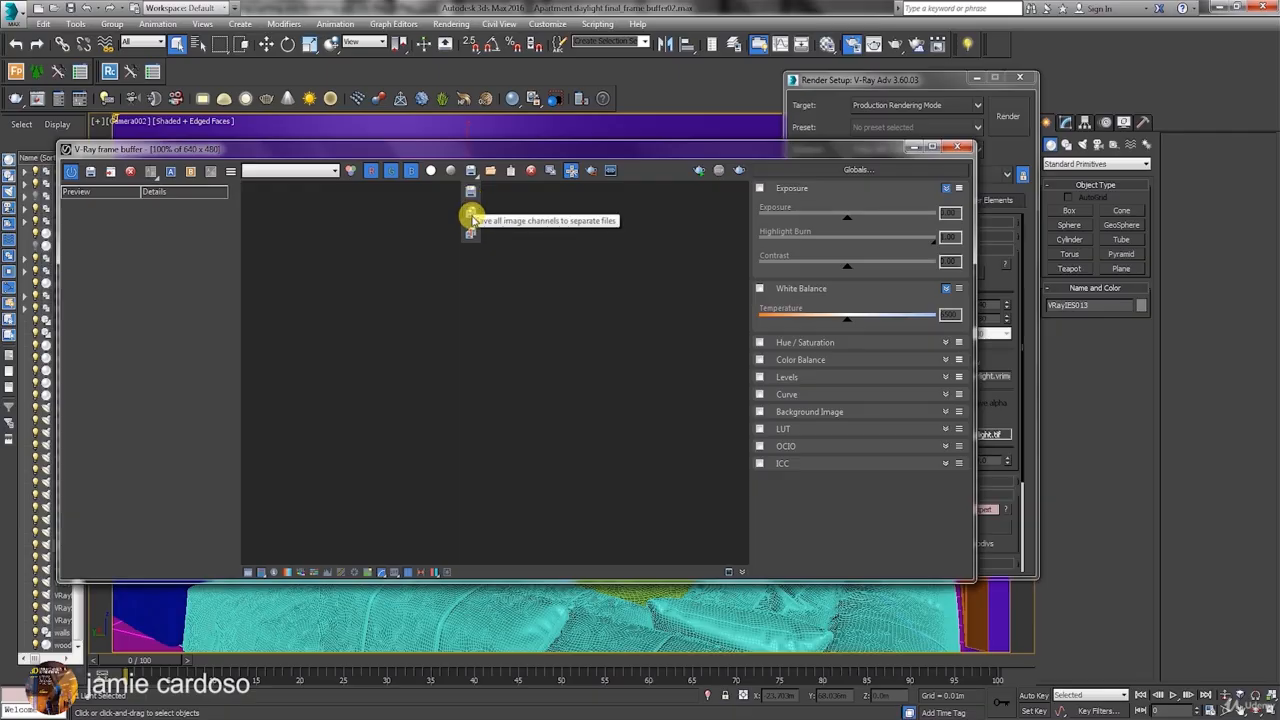
click(485, 144)
click(288, 175)
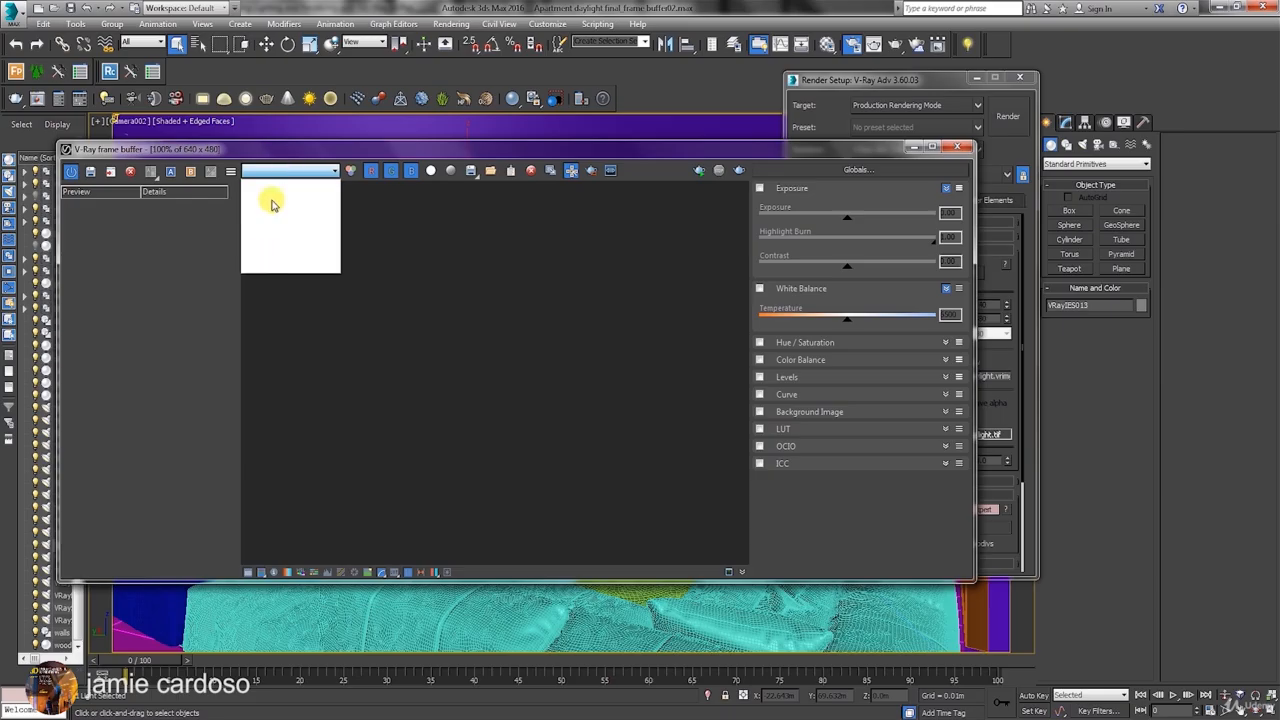
click(330, 153)
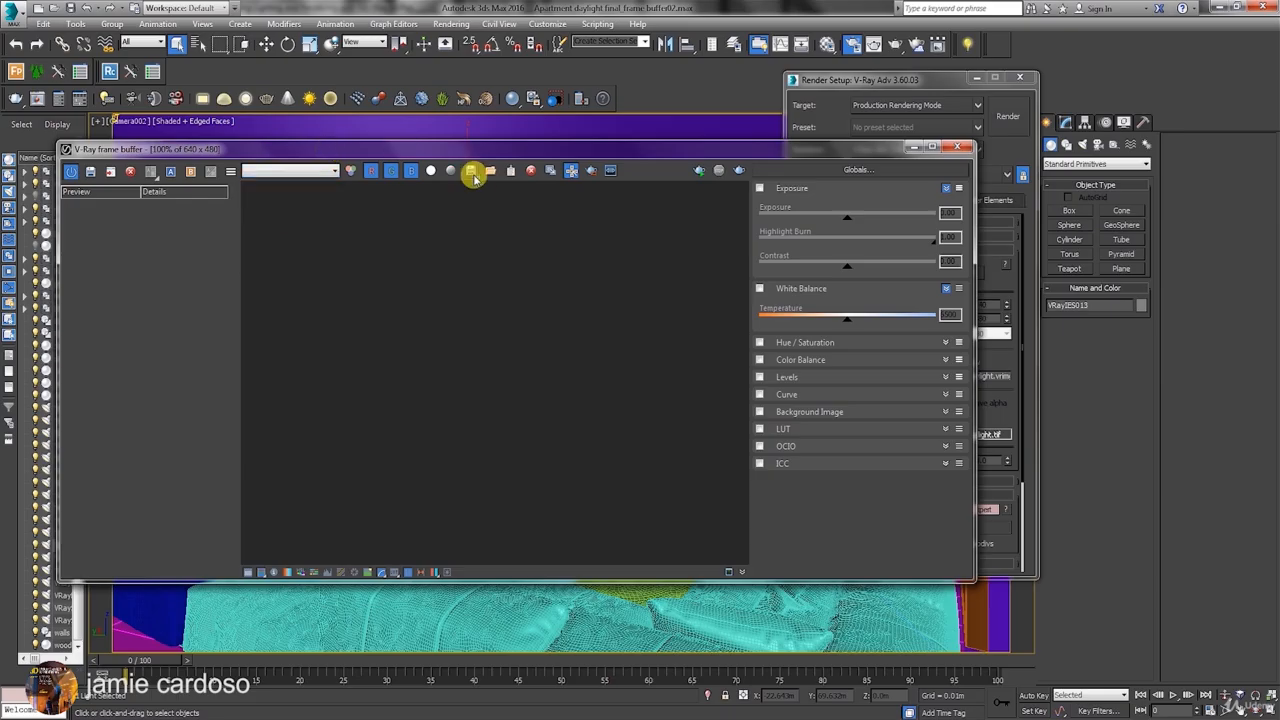
click(310, 170)
click(320, 170)
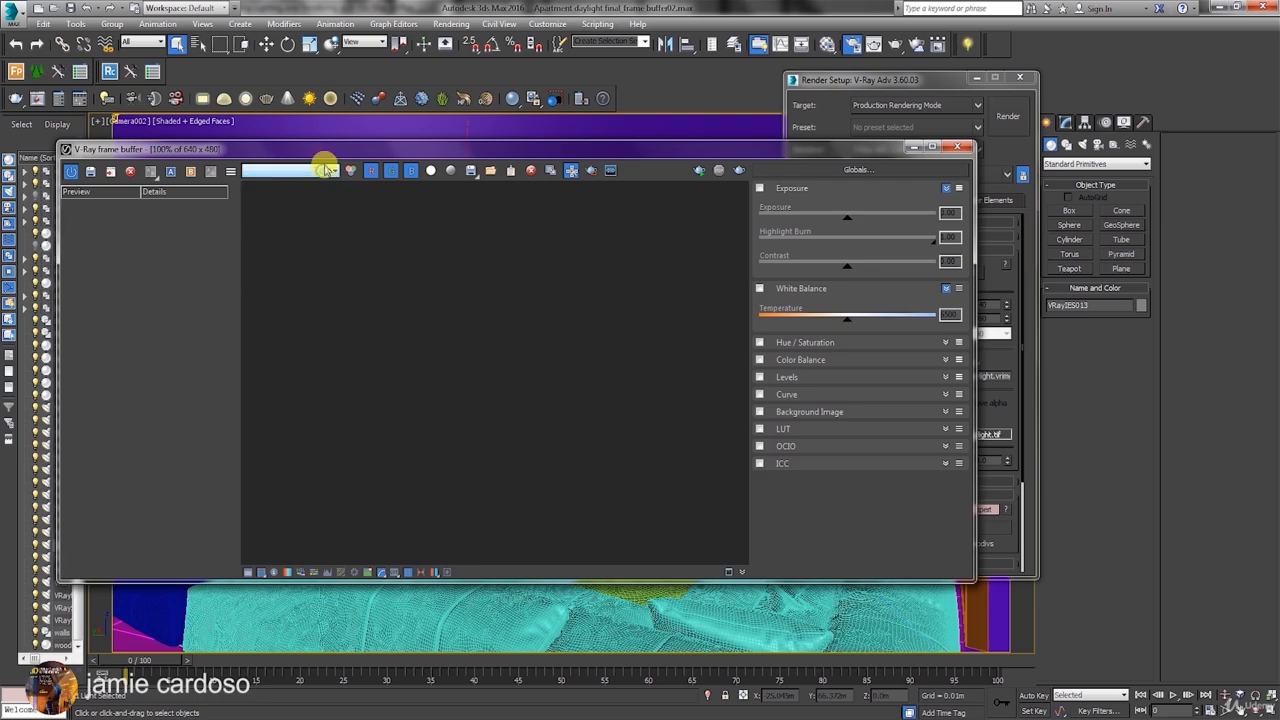
drag(473, 174, 470, 238)
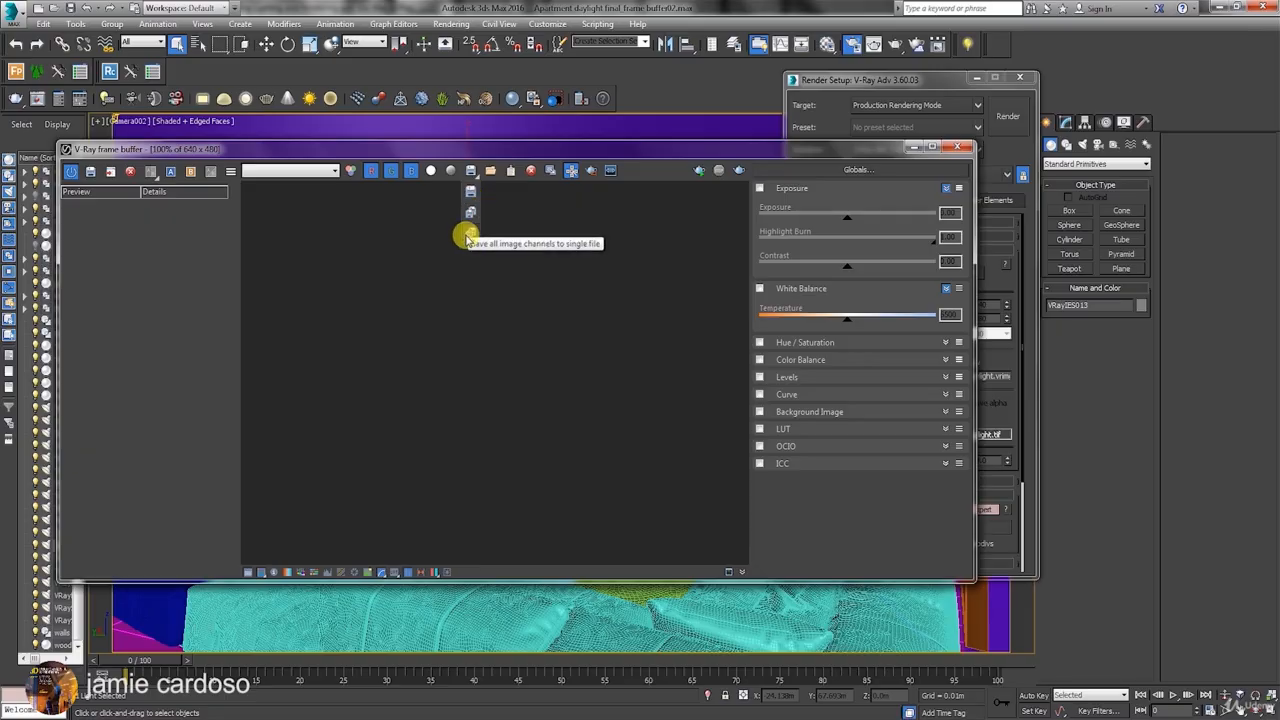
drag(466, 240, 493, 131)
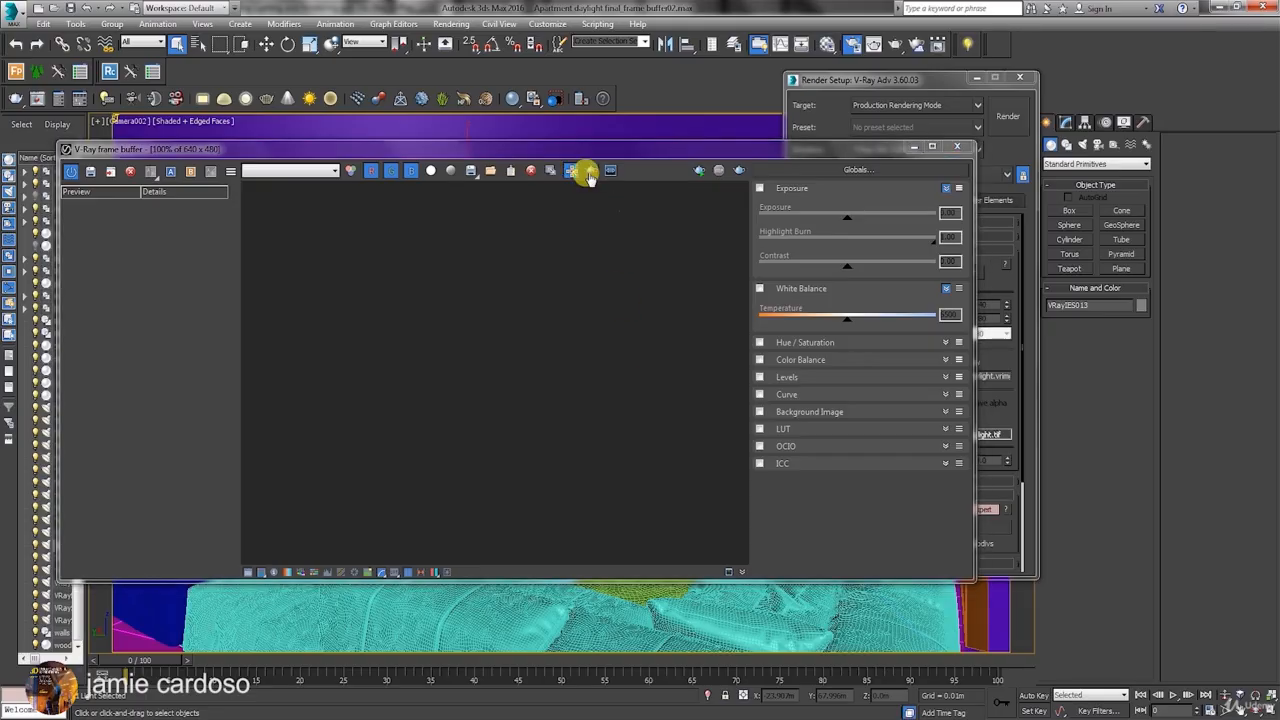
Try a wide render region across the upper middle of the frame, switch off Track mouse while rendering, and disable Region render.
click(588, 175)
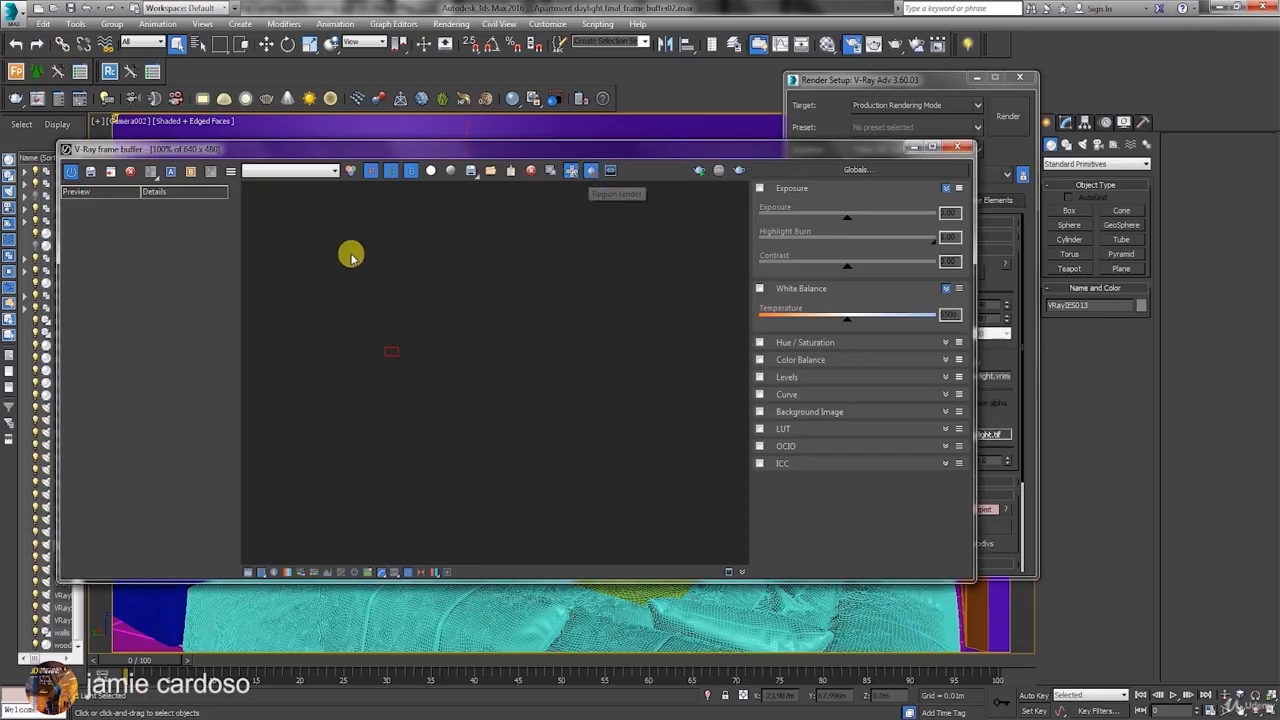
drag(314, 240, 634, 390)
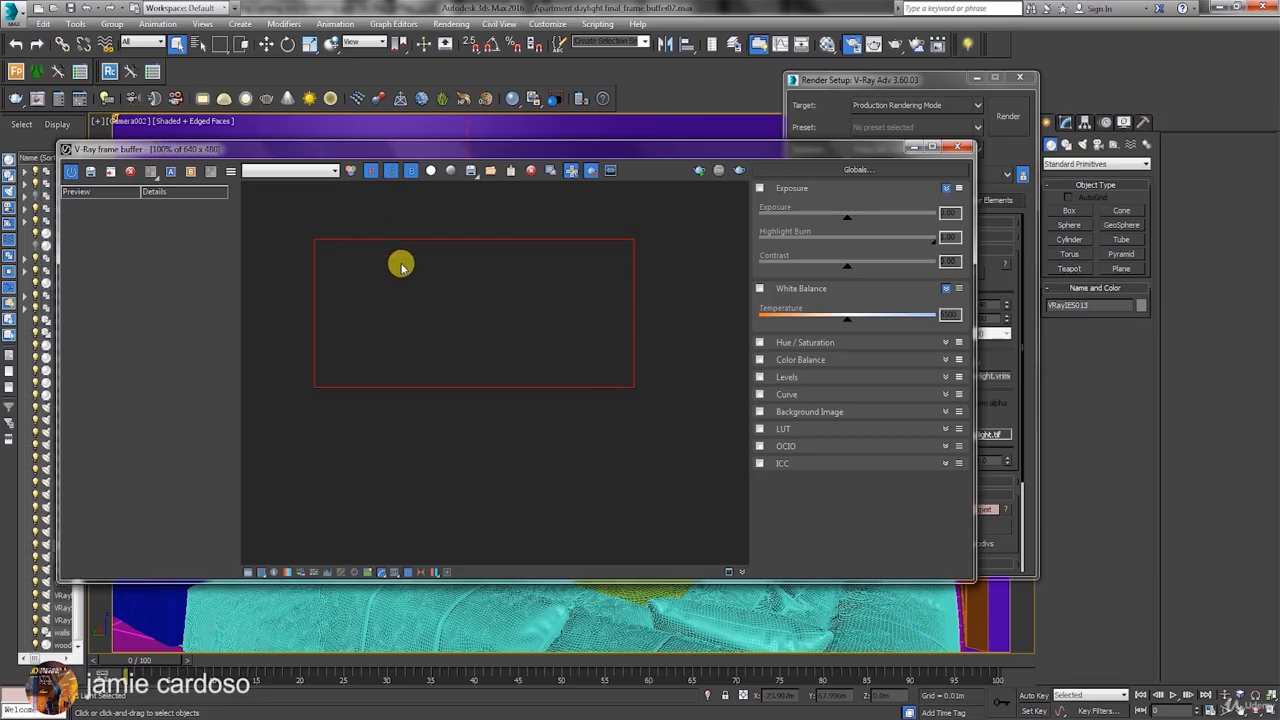
click(568, 174)
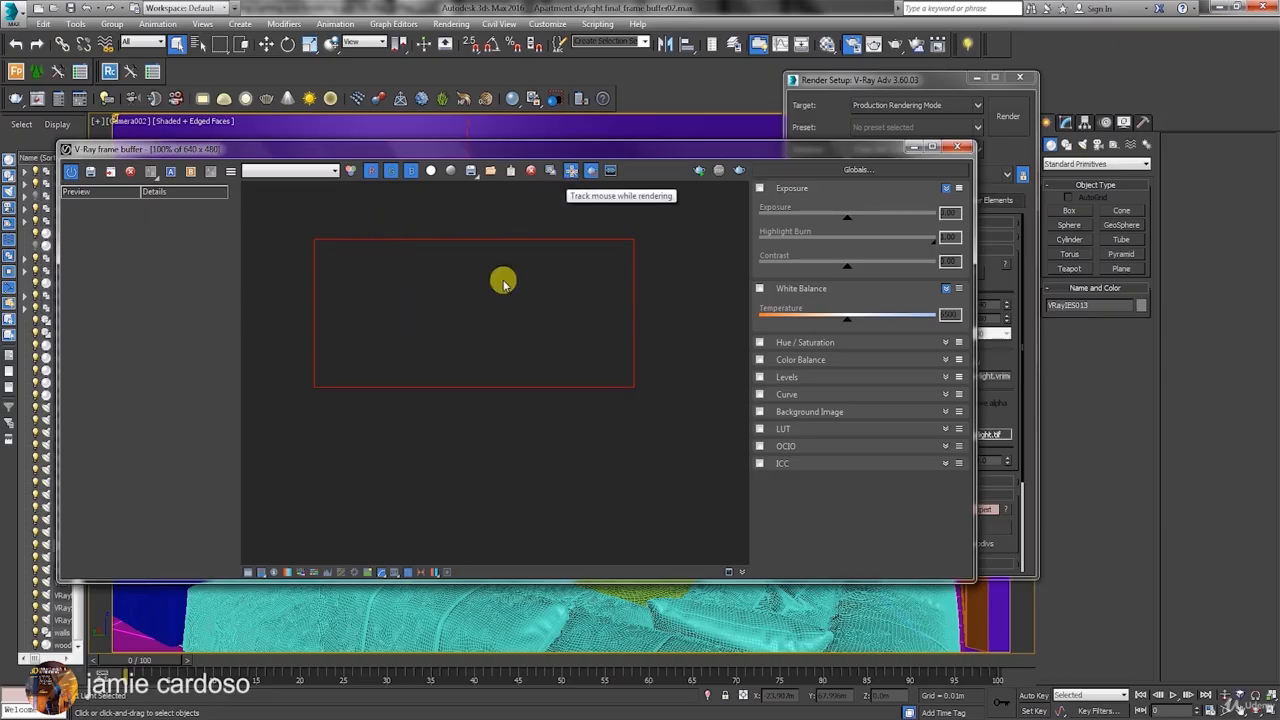
click(584, 170)
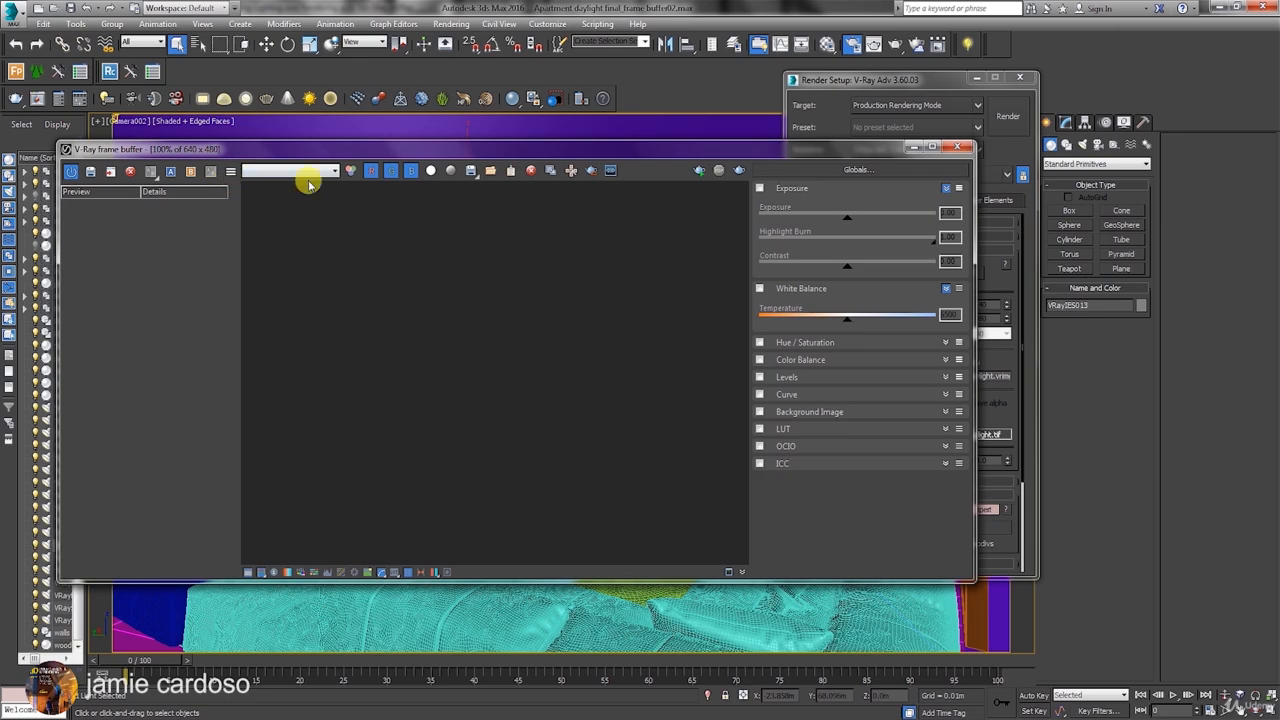
Arrange the frame buffer and Render Setup windows so both are accessible, and open the scene's Render Elements settings.
drag(299, 140, 329, 150)
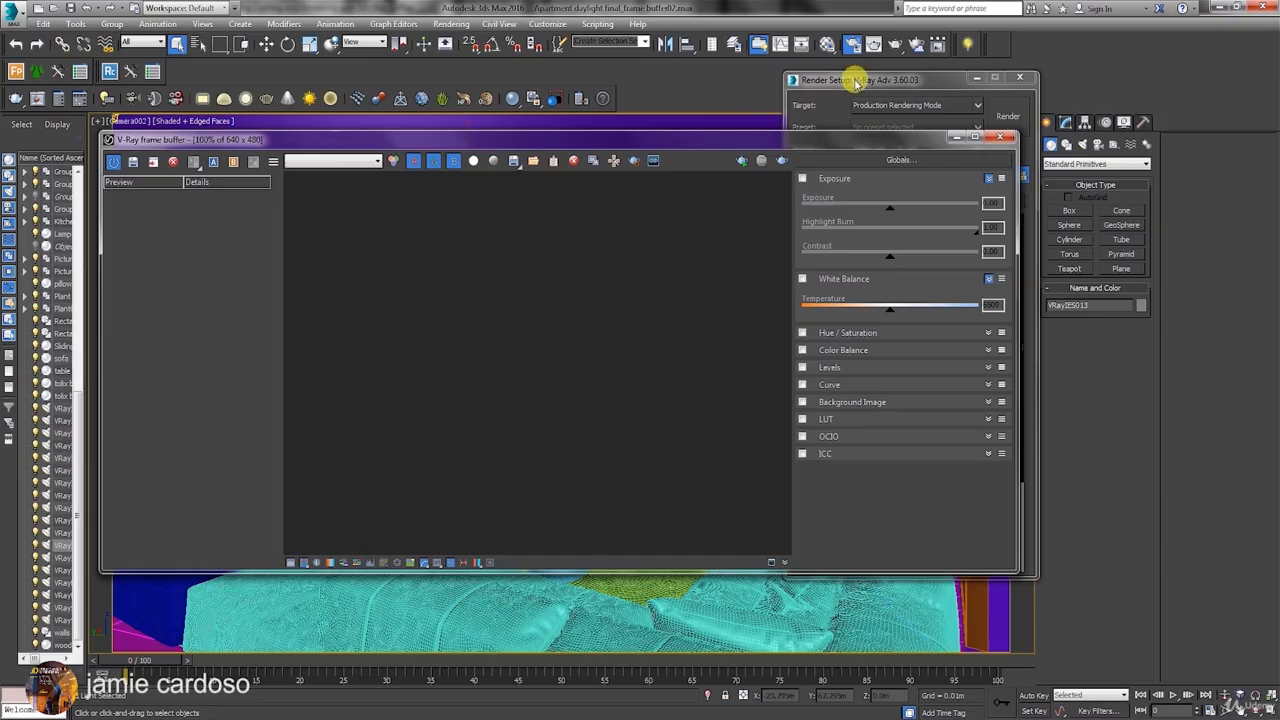
drag(845, 79, 928, 64)
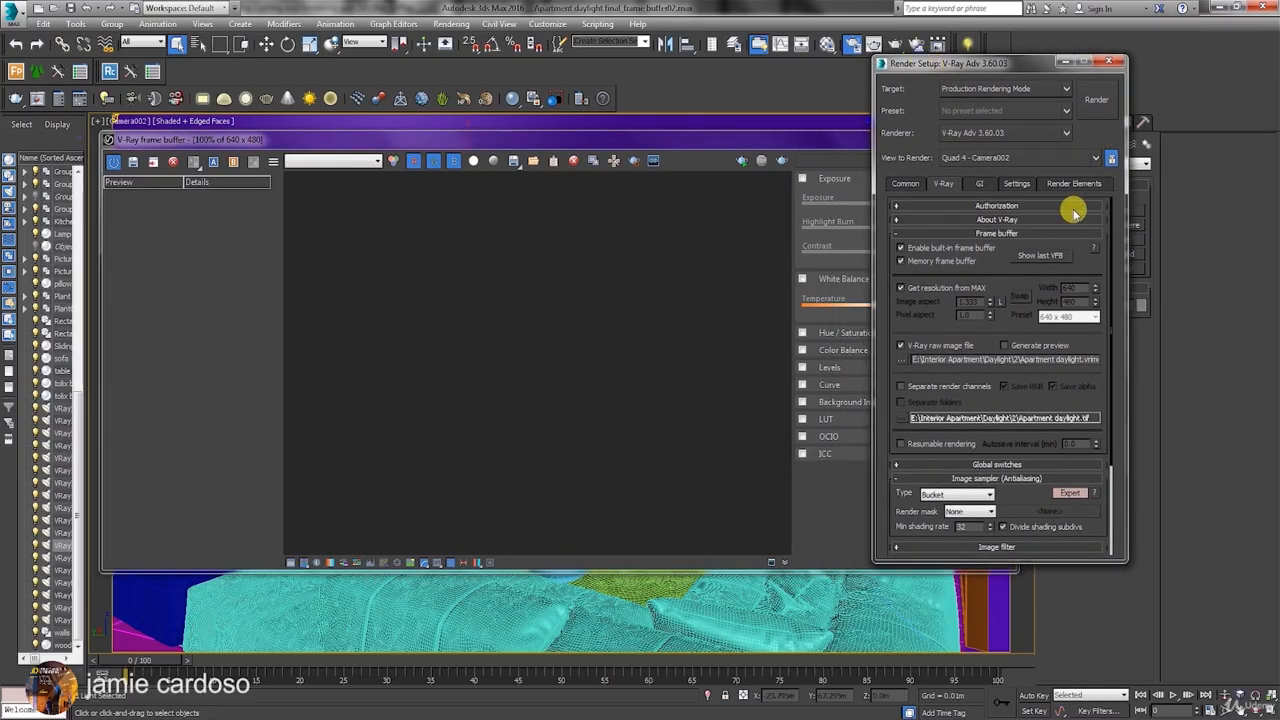
click(910, 186)
click(1066, 184)
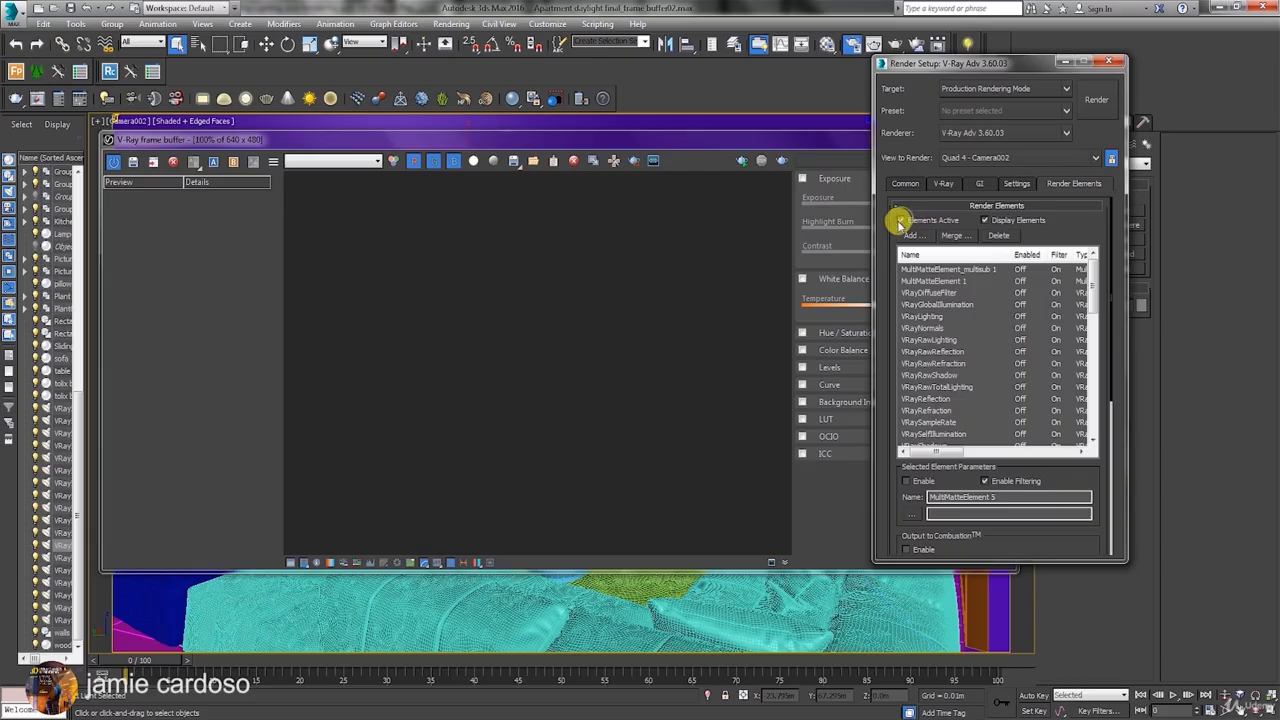
Place Render Setup clear of the frame buffer and render the Camera002 view with V-Ray Adv.
drag(1094, 280, 1114, 332)
drag(941, 64, 1035, 60)
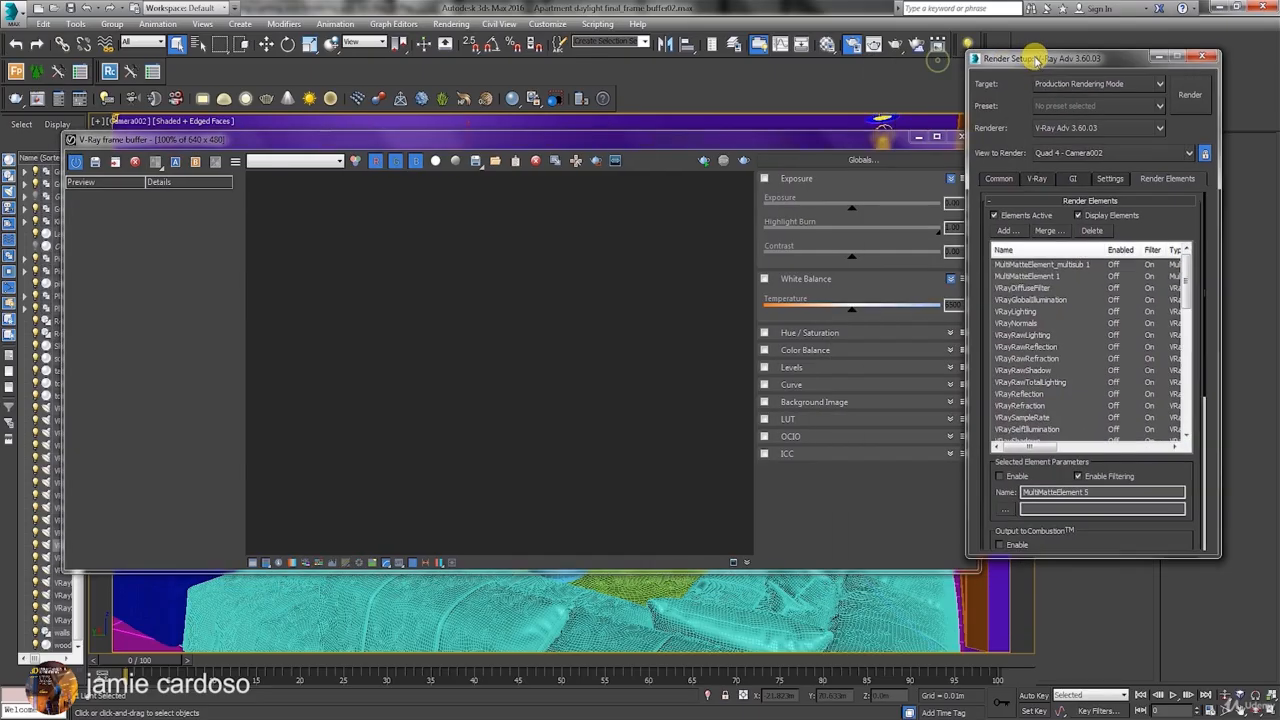
click(1192, 100)
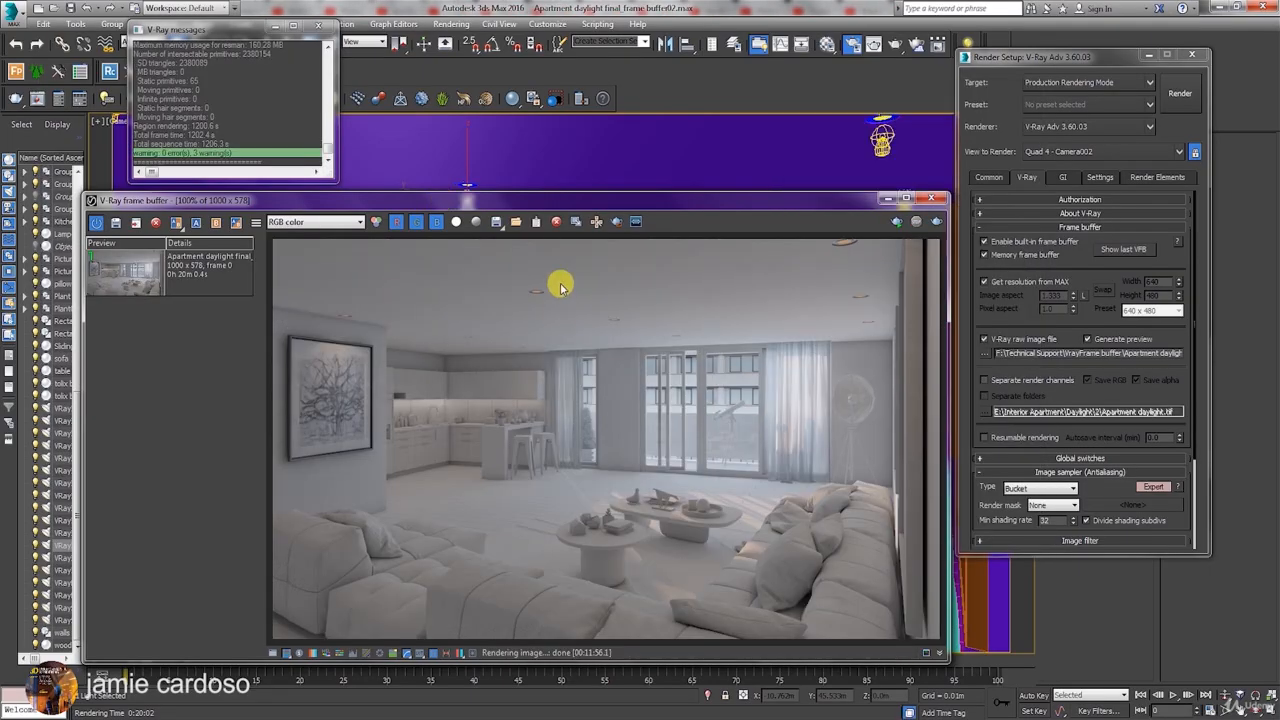
Uncover the scene's ceiling lights and command panel, and disable the selected VRayIES013 light in its parameters.
drag(489, 197, 517, 153)
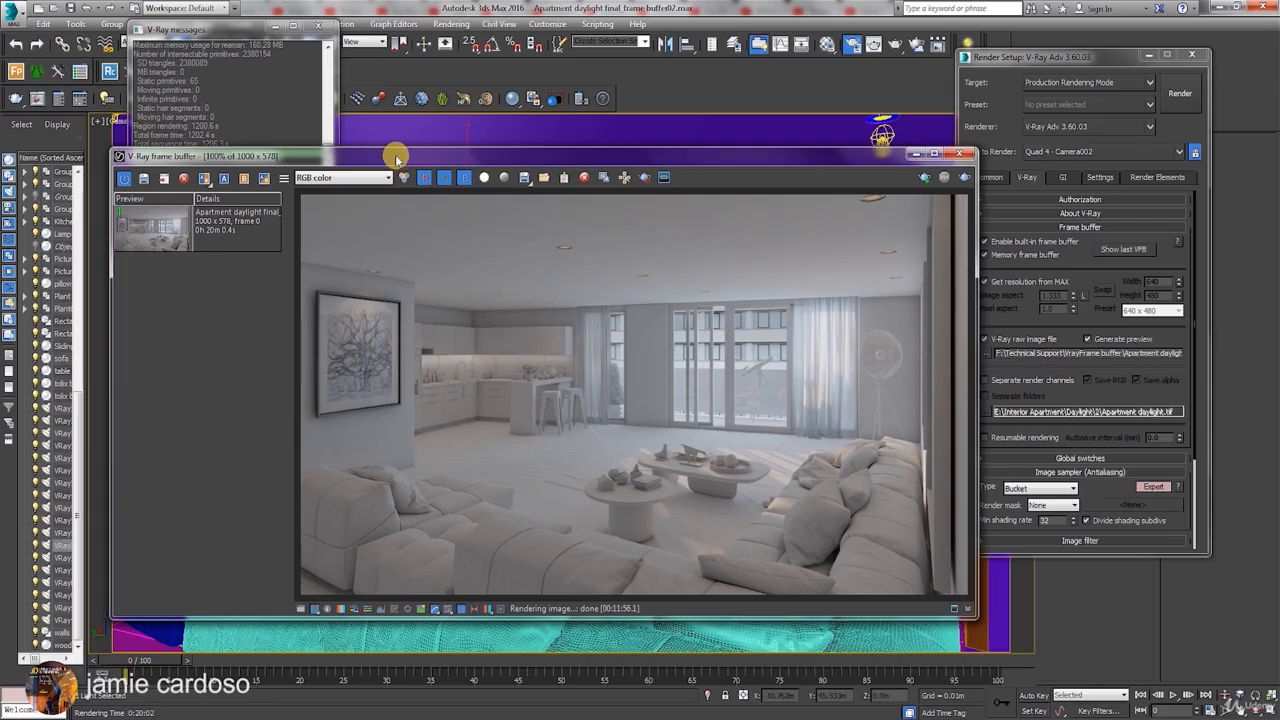
drag(396, 158, 366, 286)
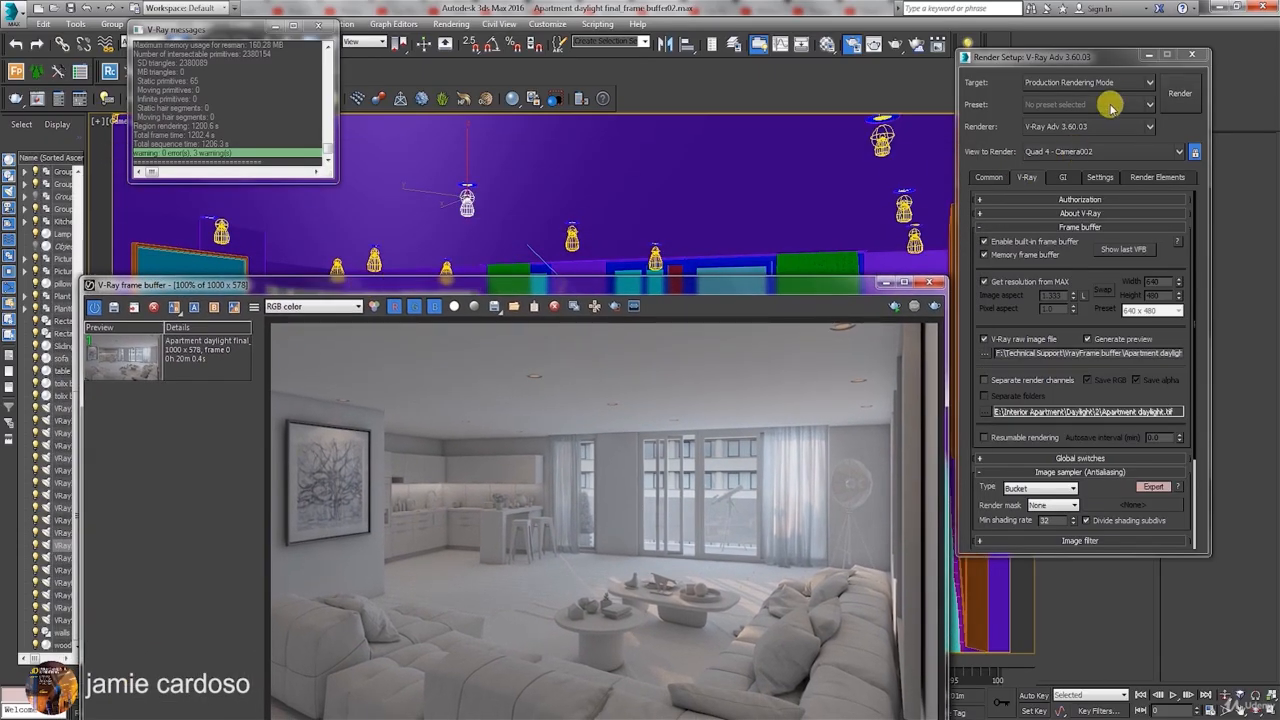
drag(1112, 58, 729, 290)
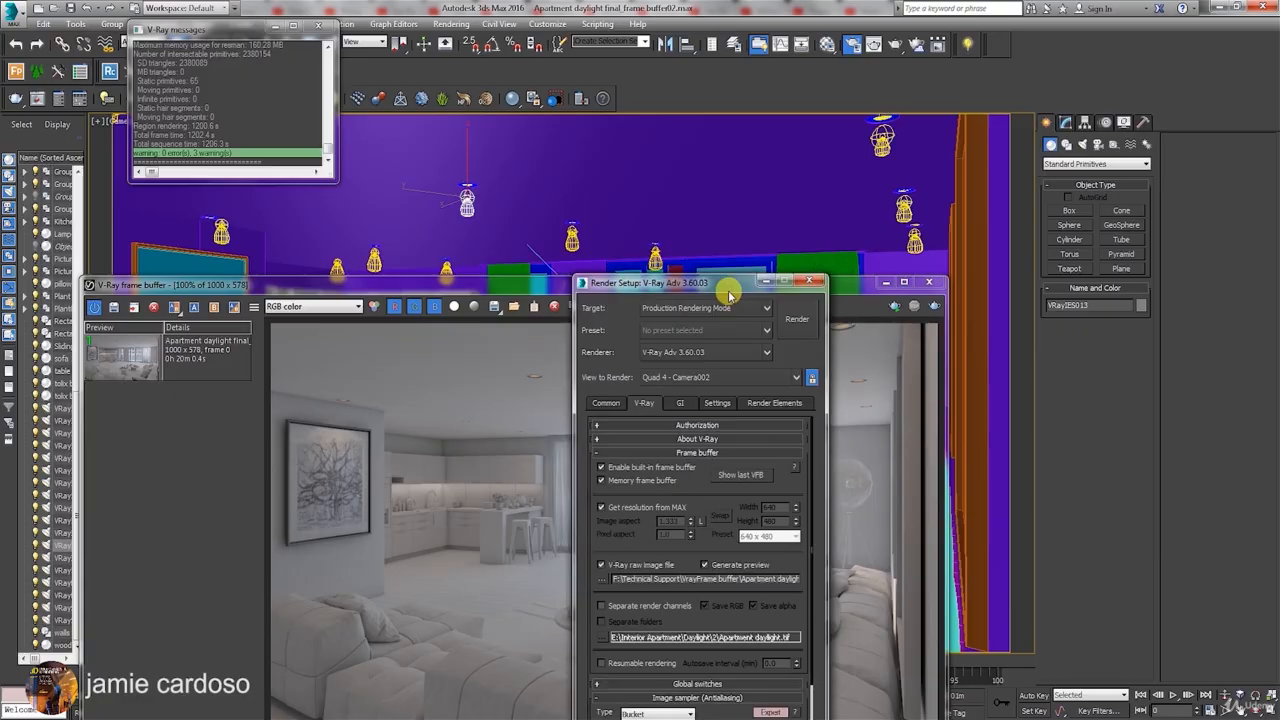
click(1064, 122)
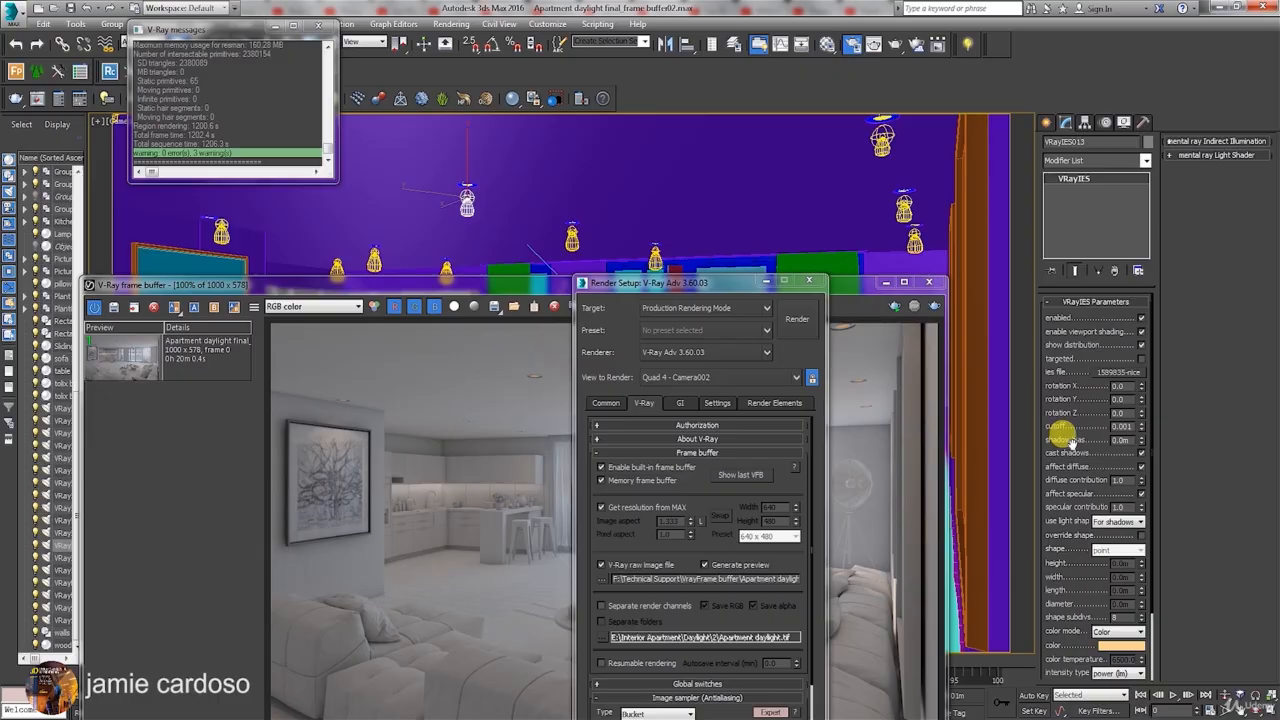
click(1141, 317)
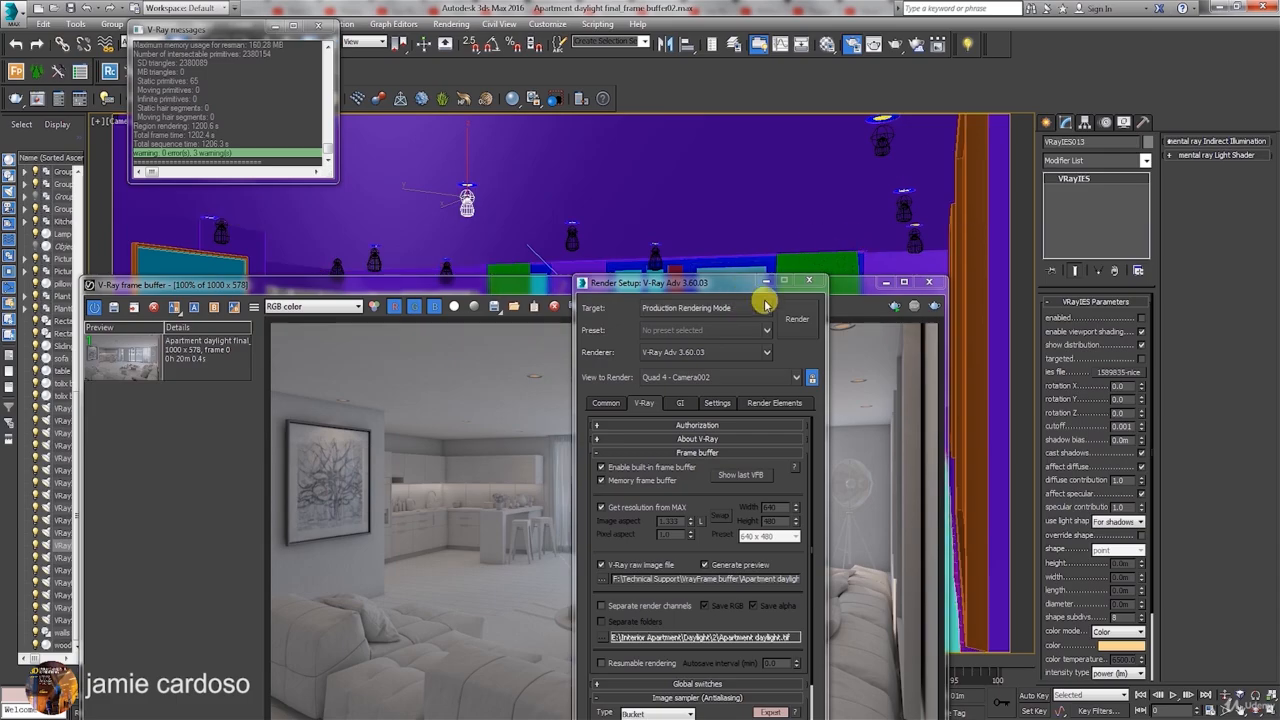
Make Render Setup accessible and set the V-Ray raw image output file name to Apartment daylight_2.
drag(729, 280, 945, 227)
drag(677, 286, 682, 188)
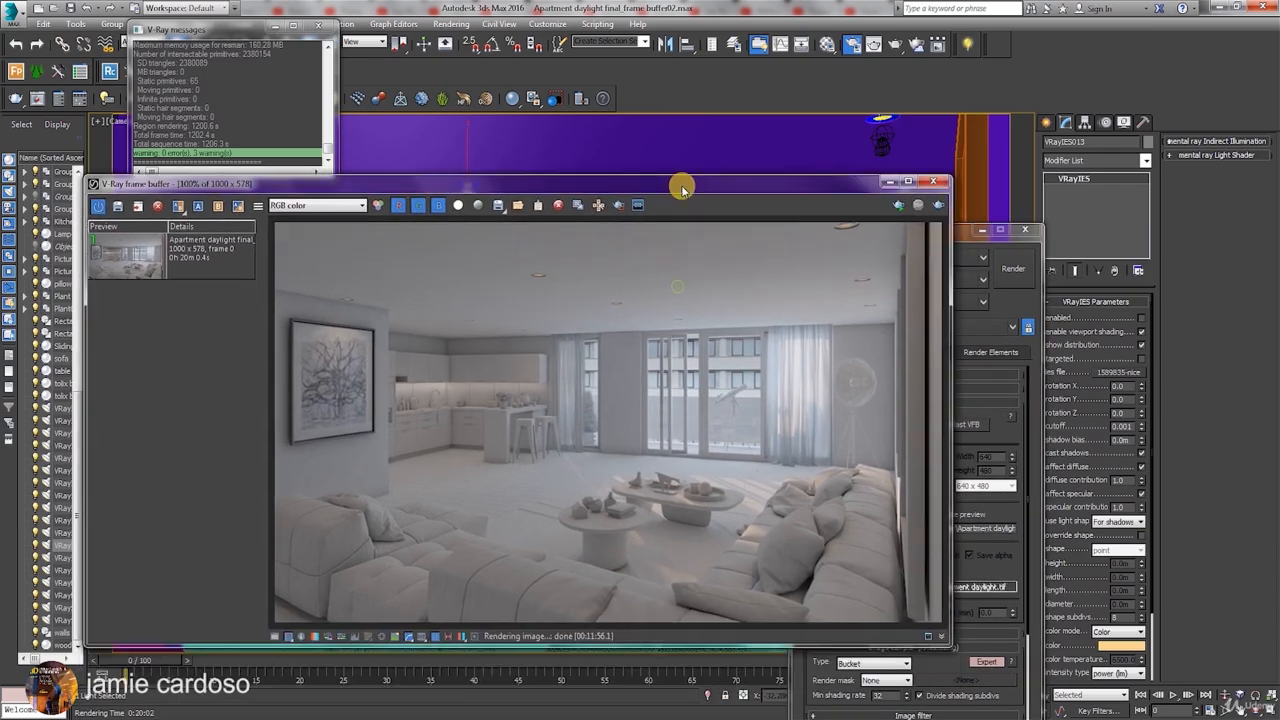
click(956, 233)
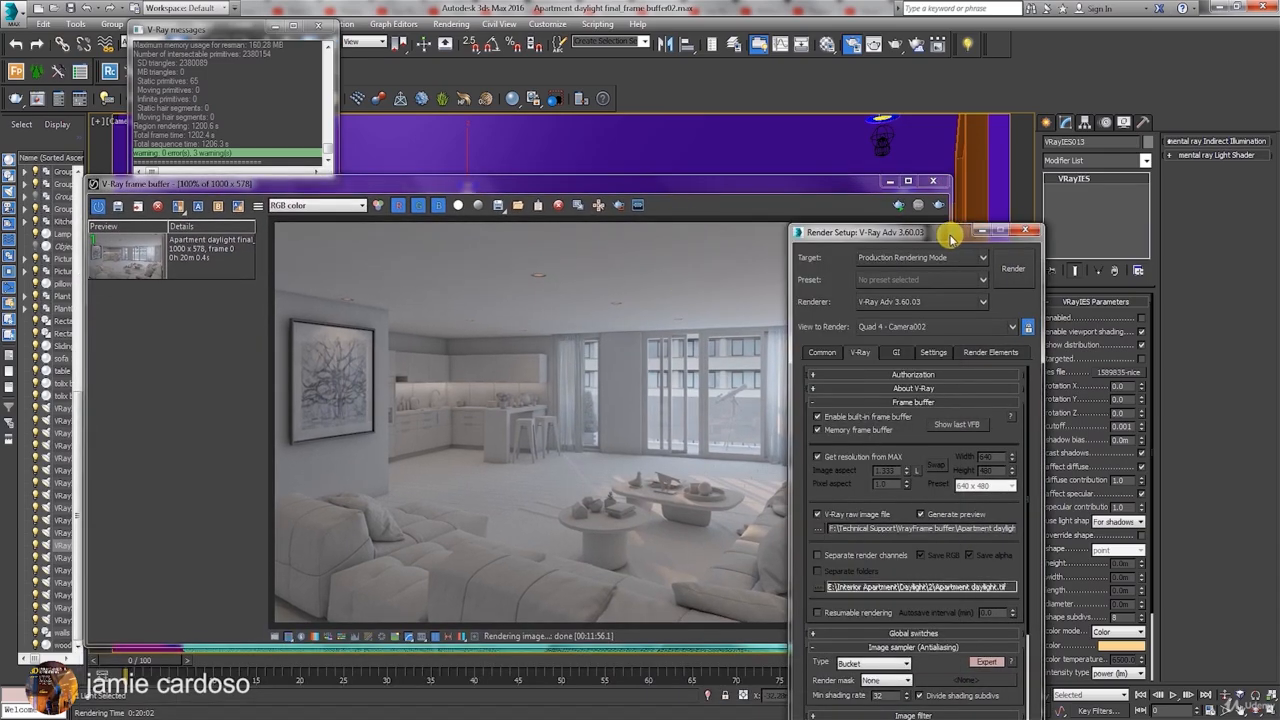
drag(928, 240, 1013, 162)
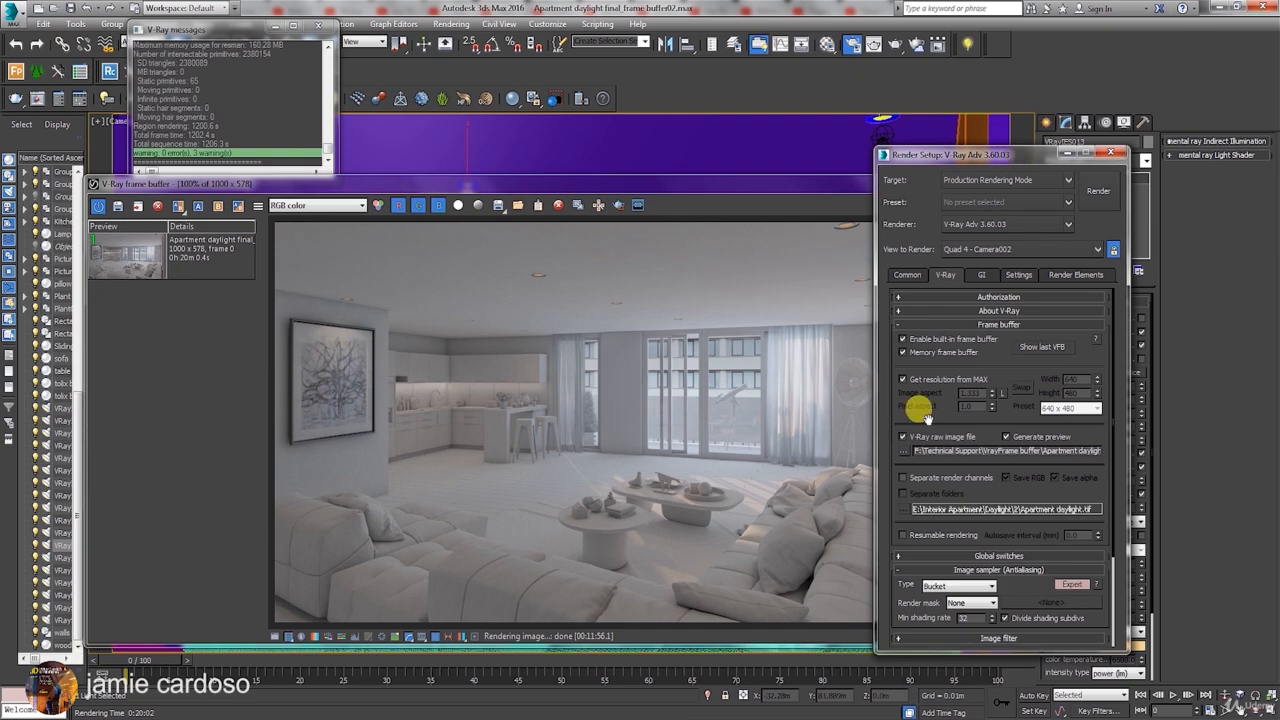
click(904, 451)
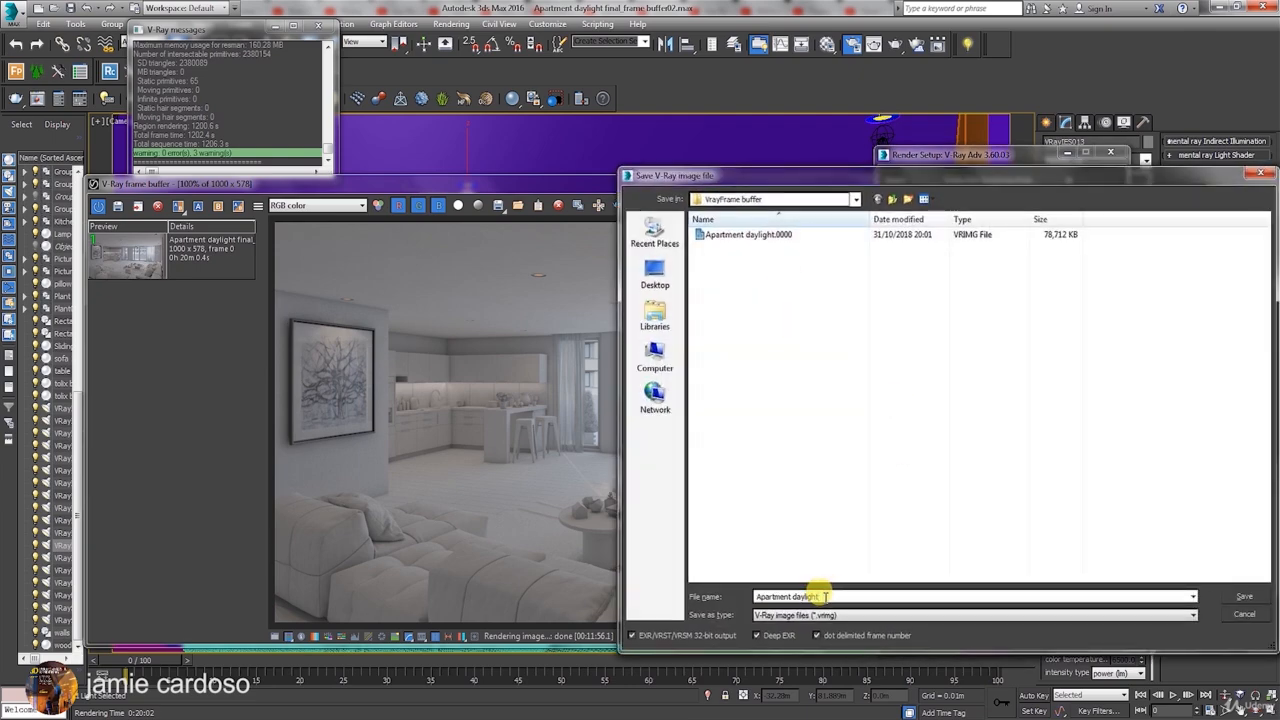
text(_2)
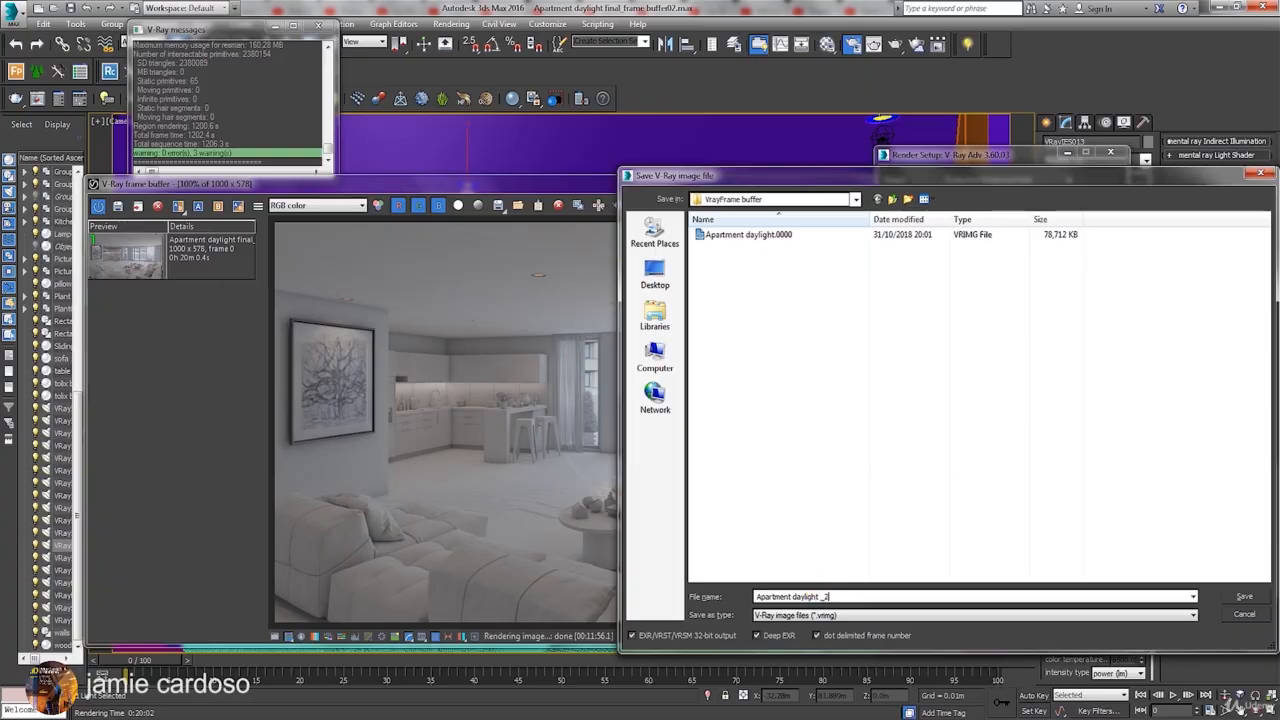
click(1243, 597)
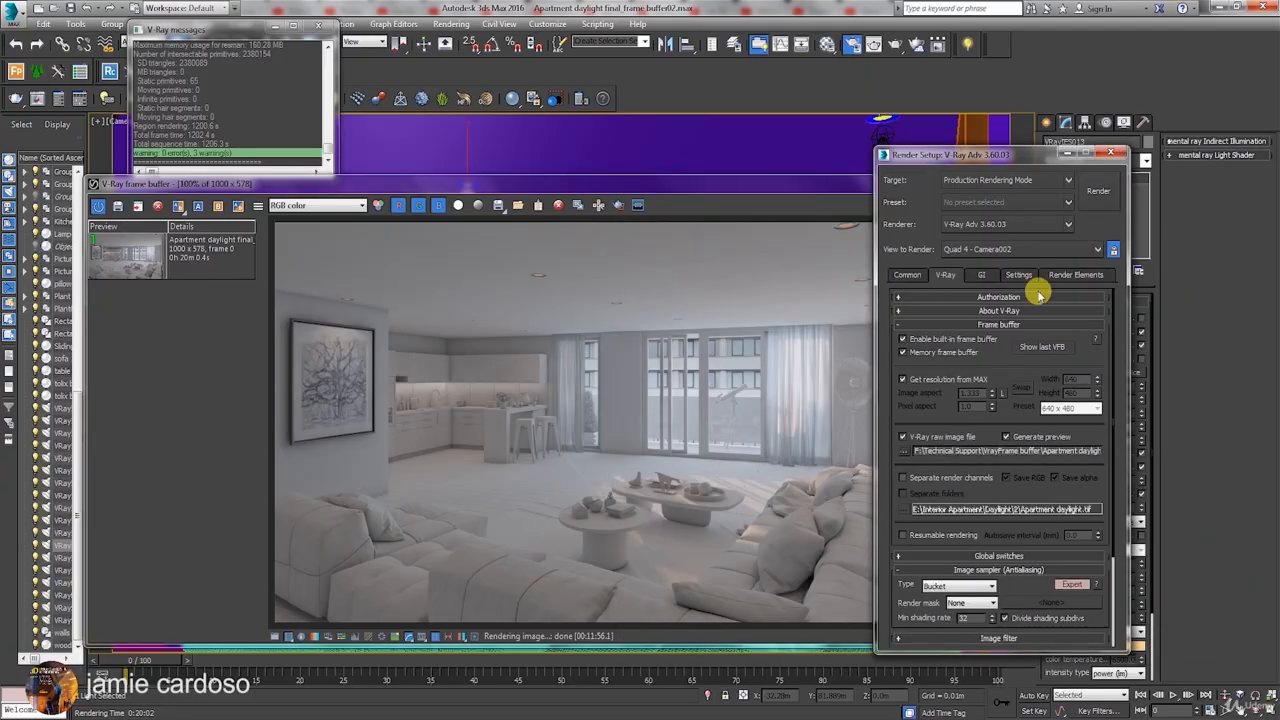
Render the Camera002 view again with the IES lights off and reposition the frame buffer.
click(1096, 196)
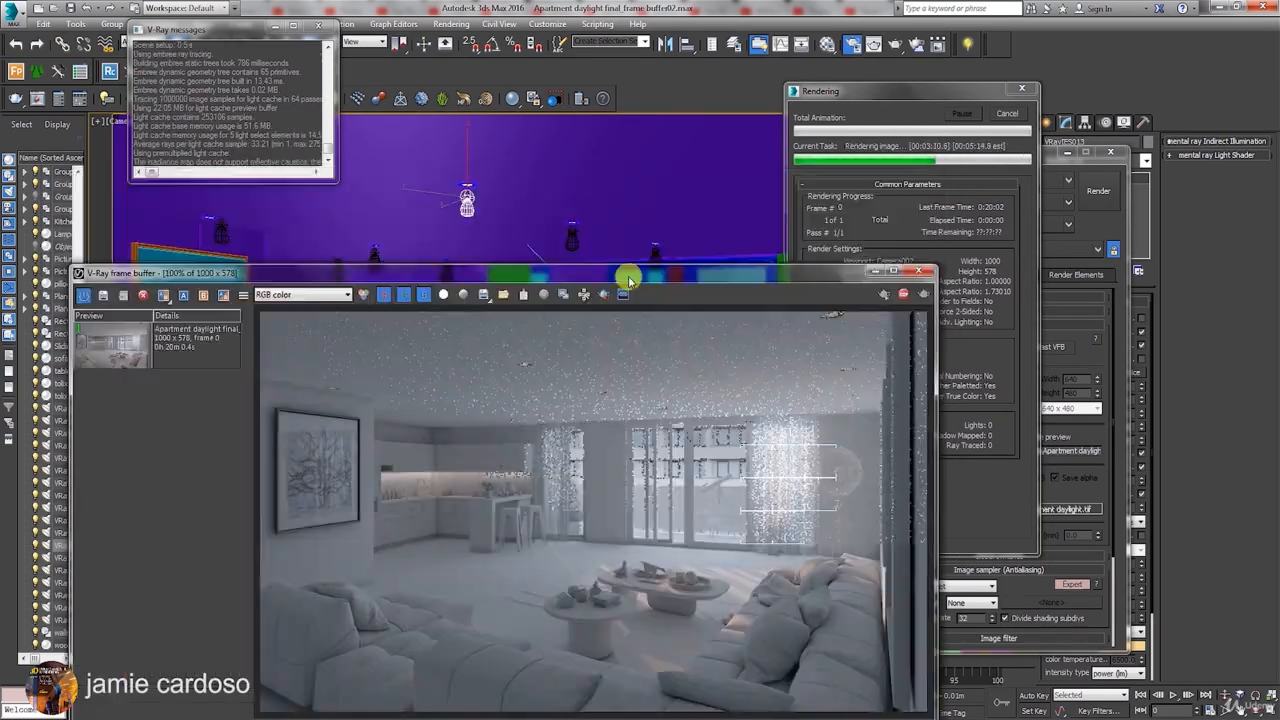
drag(629, 277, 634, 157)
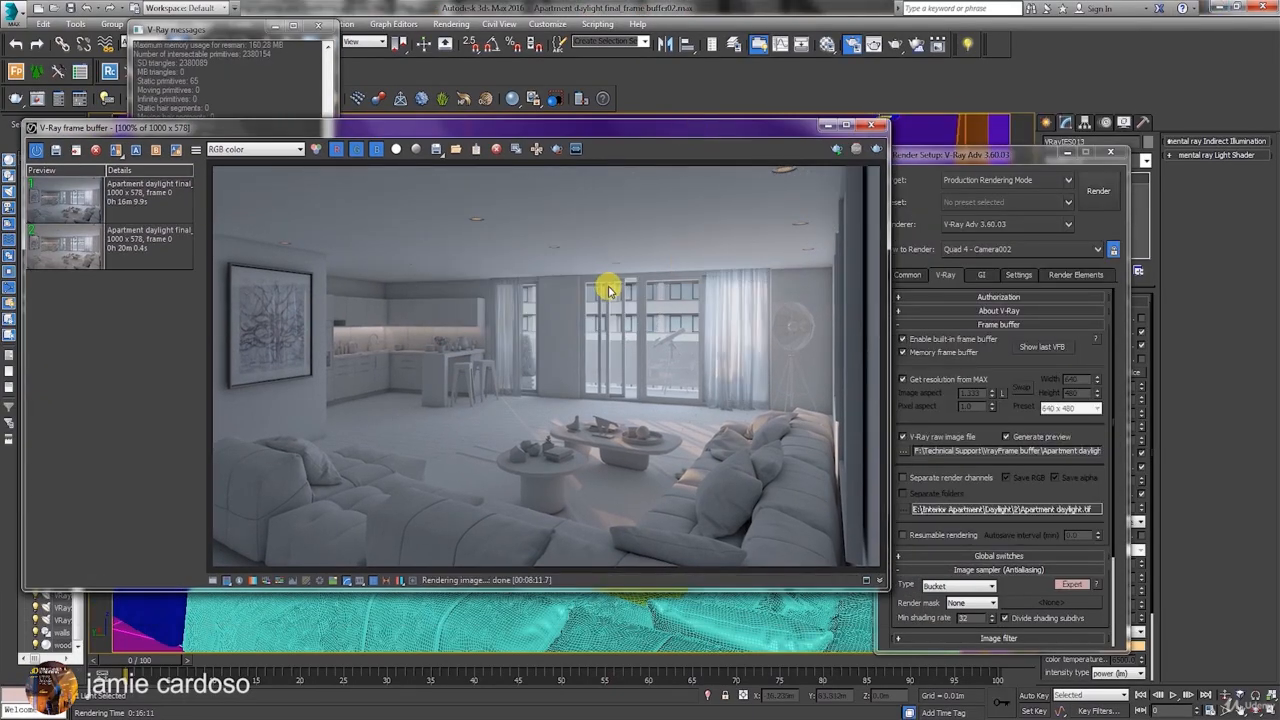
drag(363, 133, 439, 121)
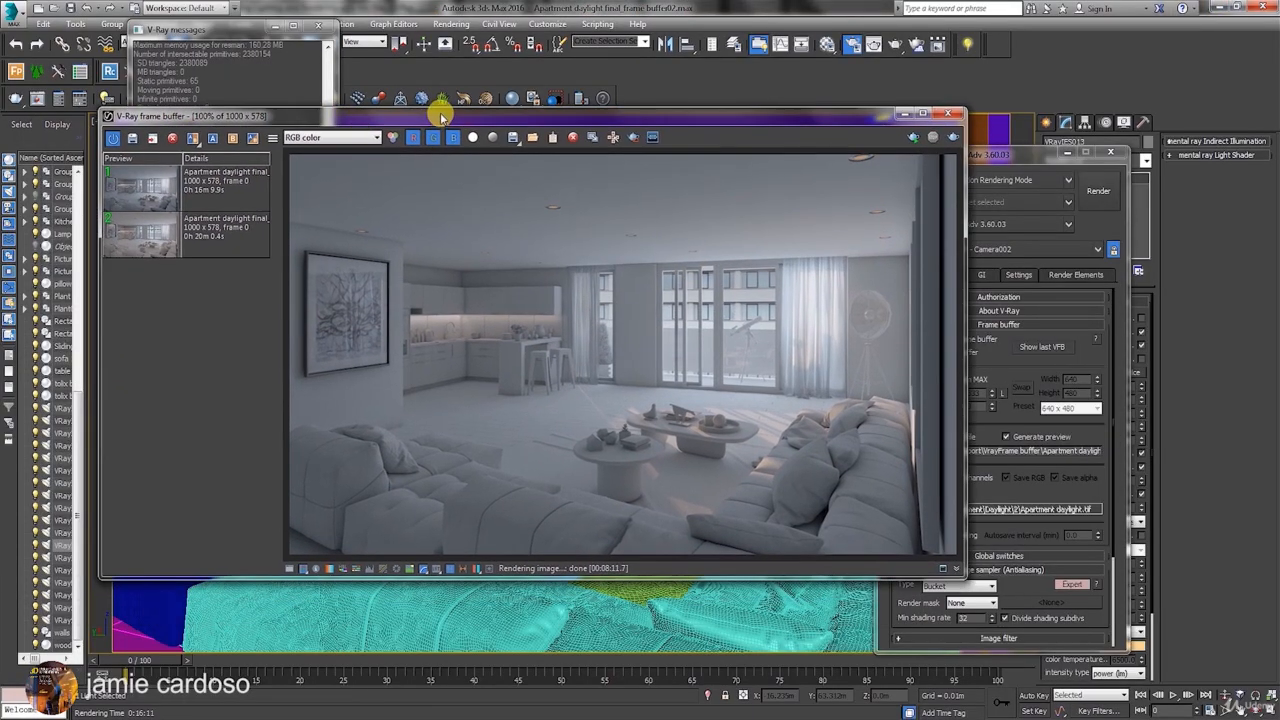
drag(675, 118, 630, 163)
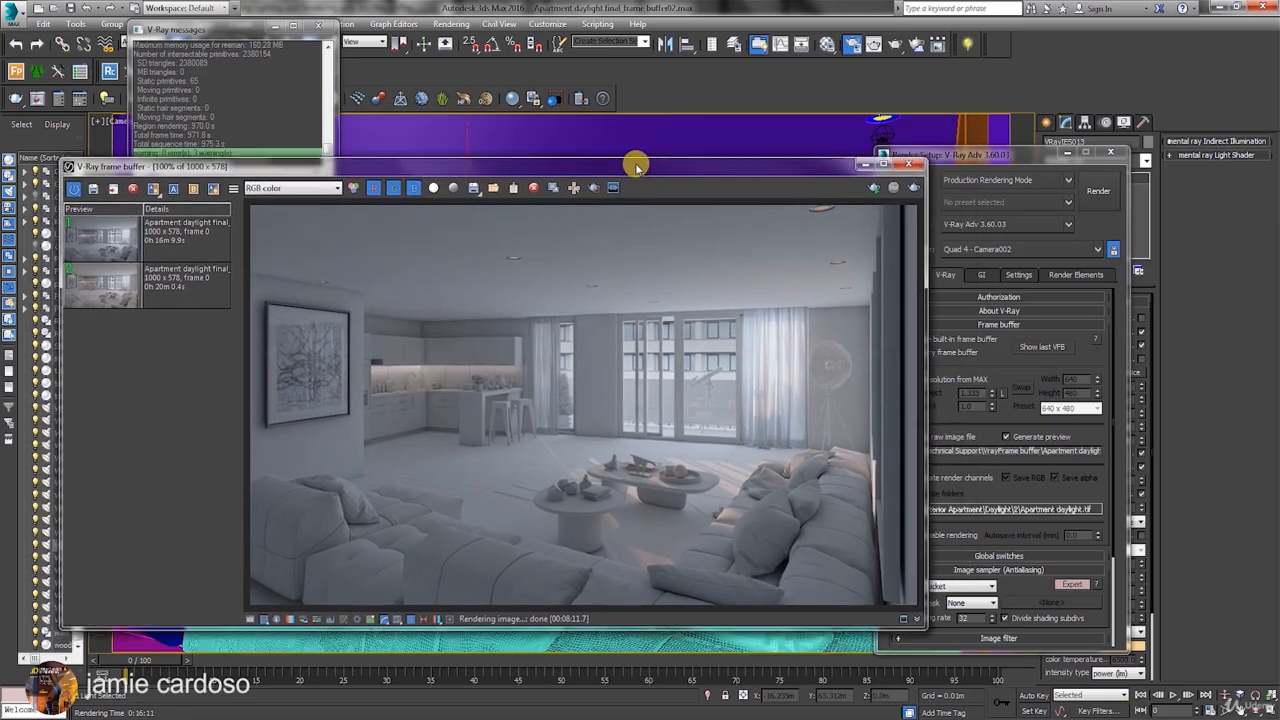
Load the two history renders alternately into the frame buffer to compare the lighting with IES lights on and off.
click(208, 232)
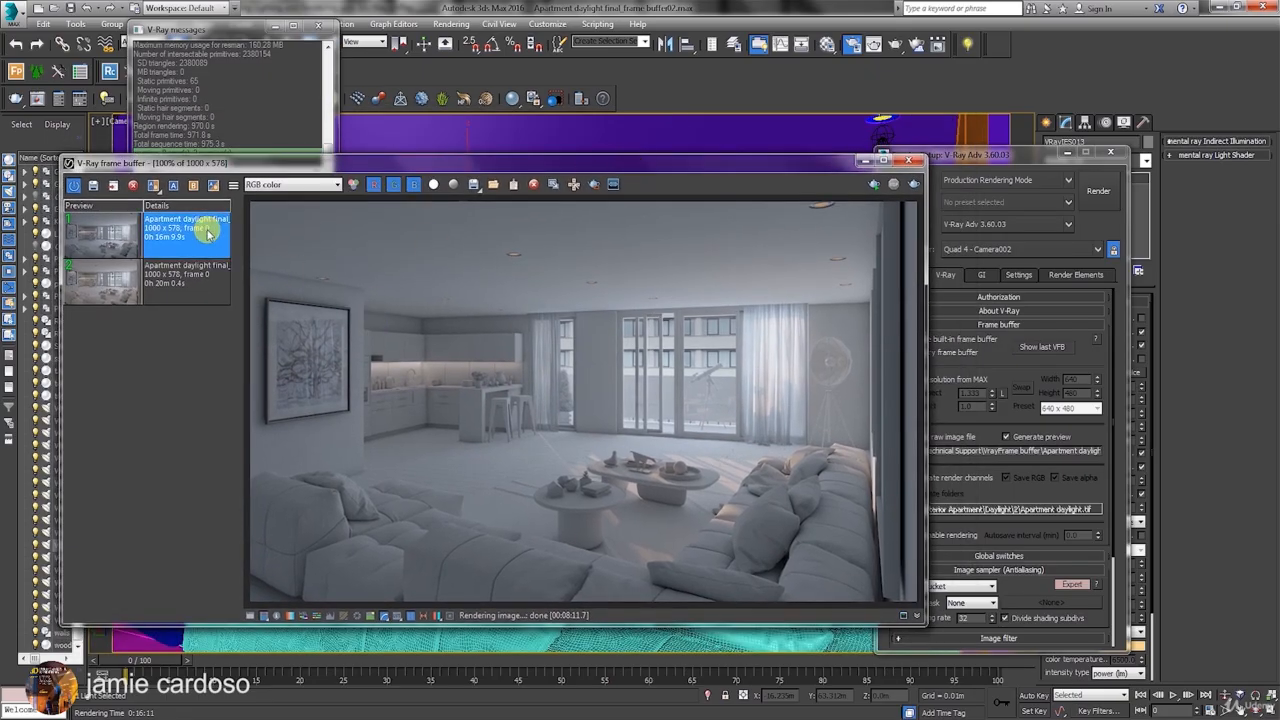
click(190, 281)
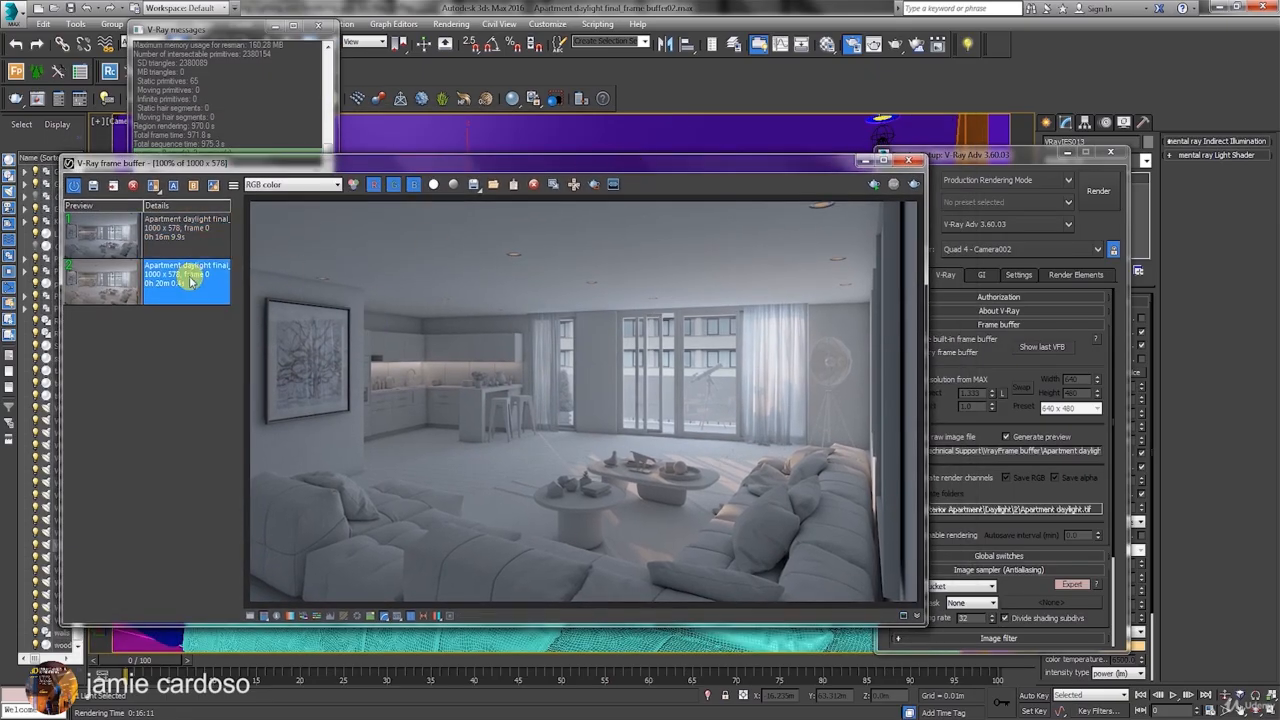
double_click(191, 282)
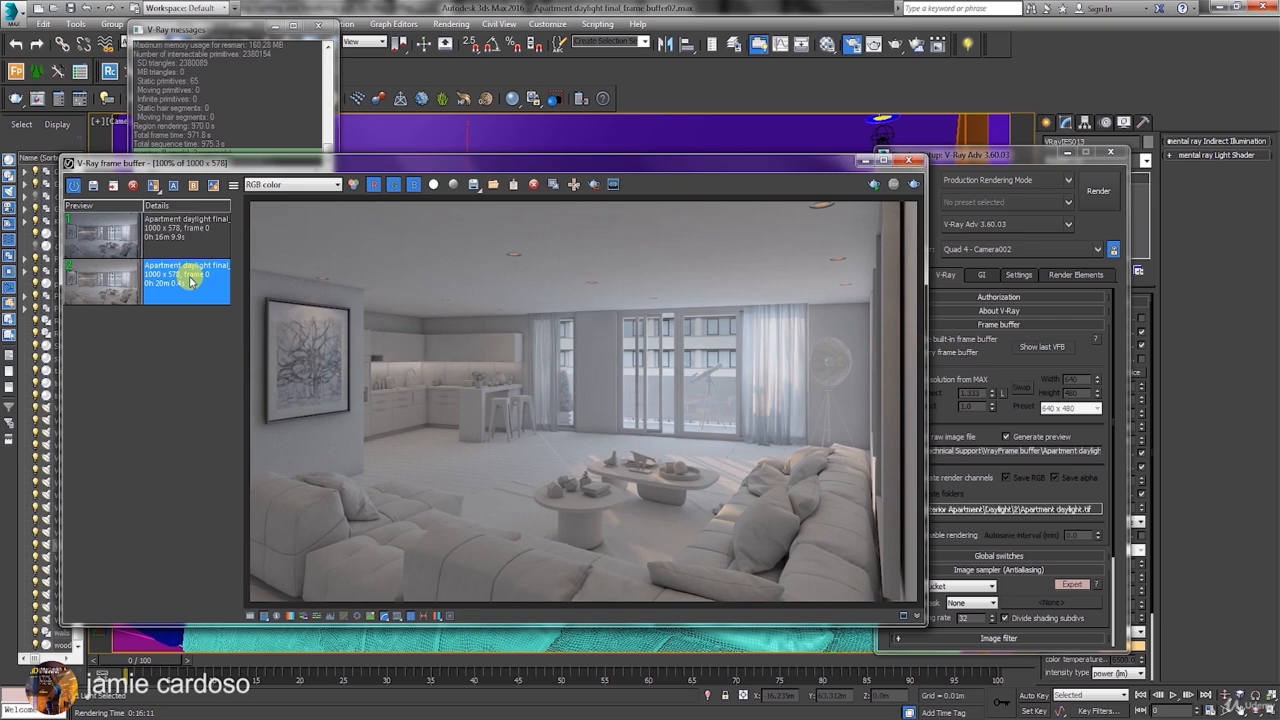
click(194, 245)
double_click(194, 246)
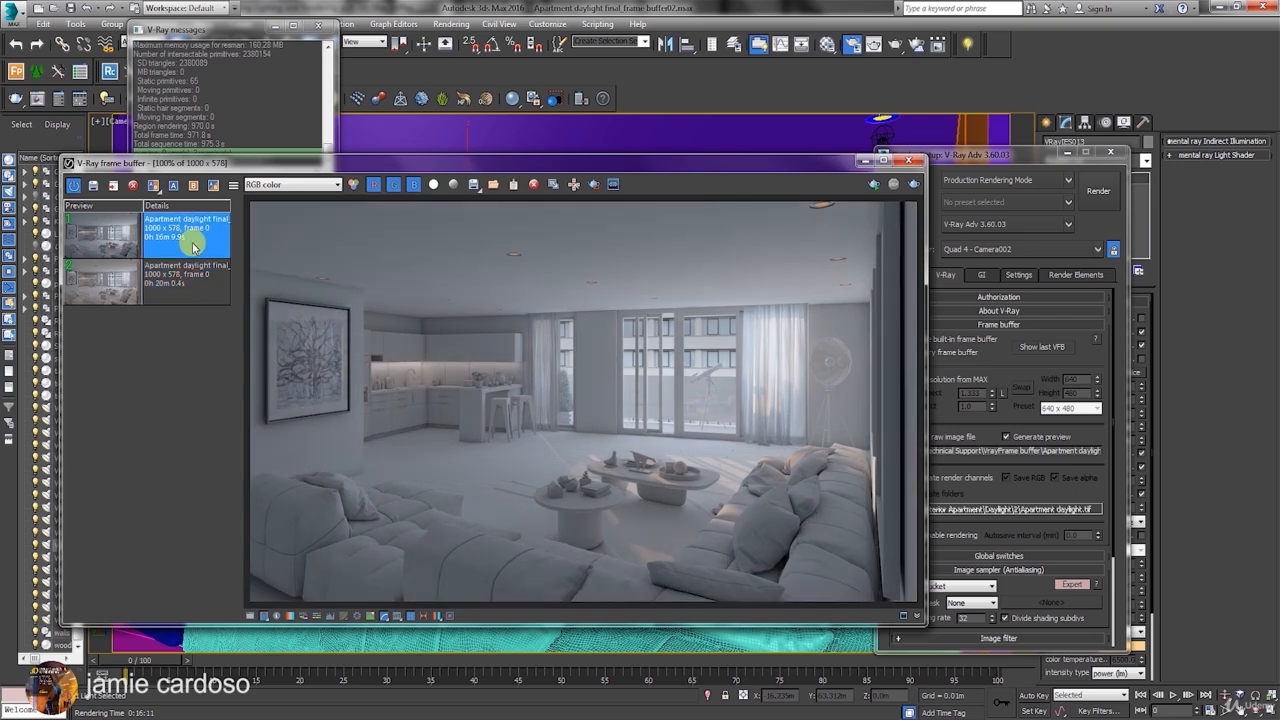
click(185, 286)
double_click(184, 293)
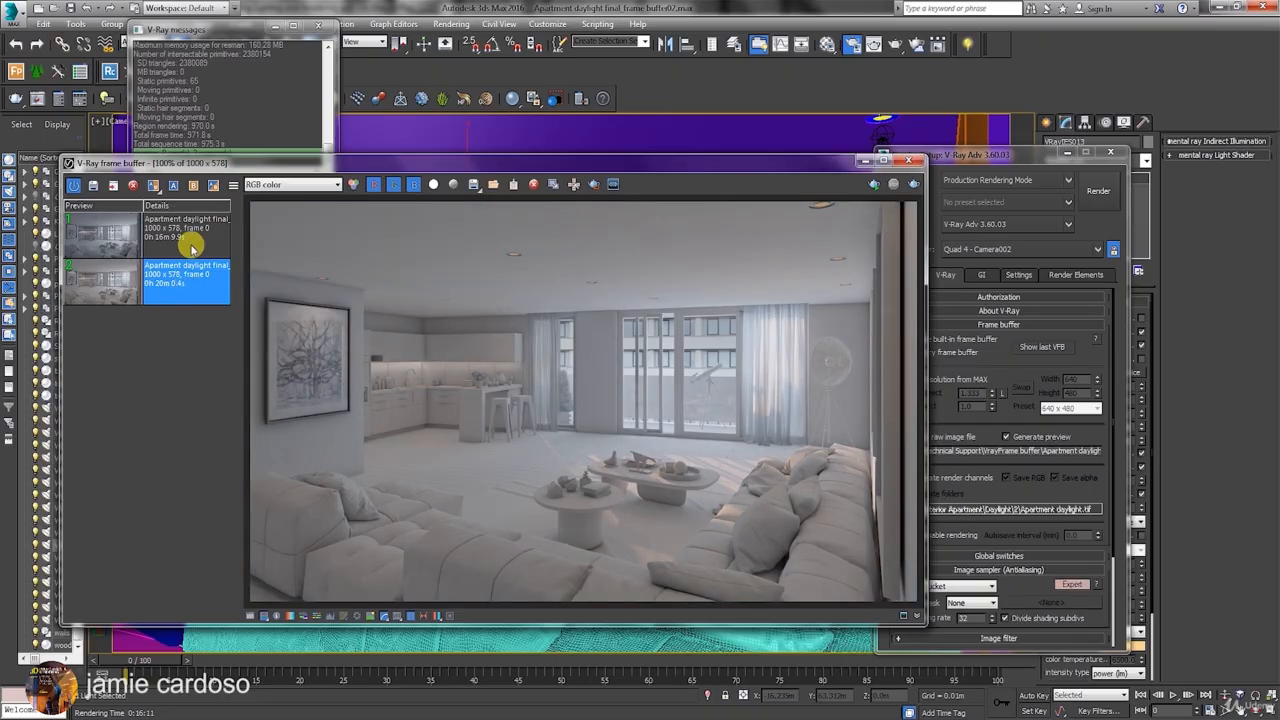
click(194, 232)
double_click(195, 233)
double_click(183, 290)
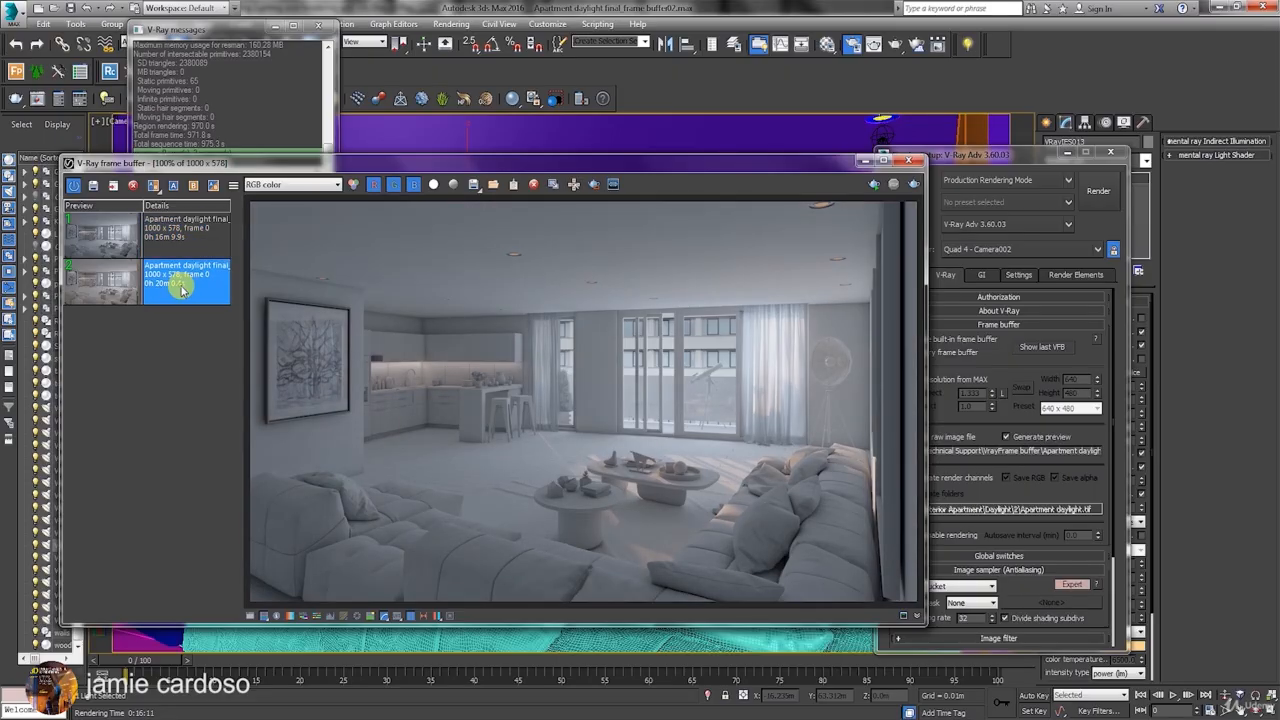
double_click(191, 240)
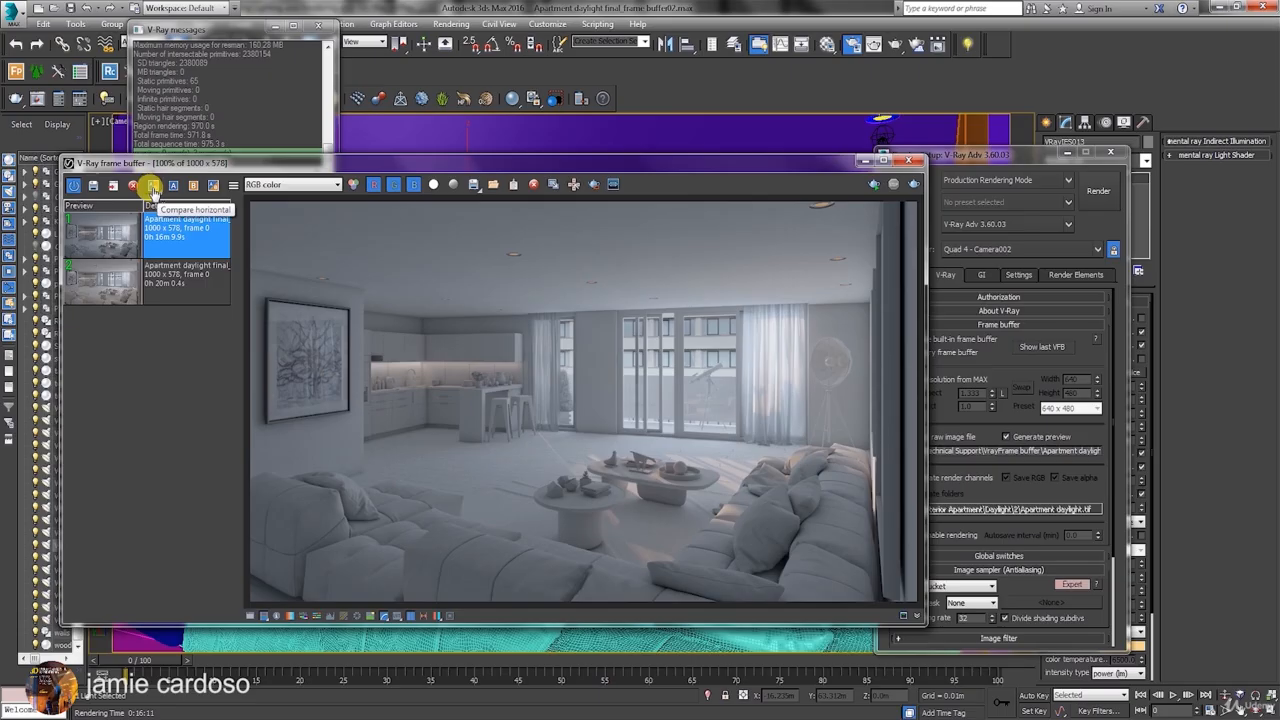
Turn on the horizontal A/B comparison, set the older history render as image A, and slide the divider across the frame.
click(153, 186)
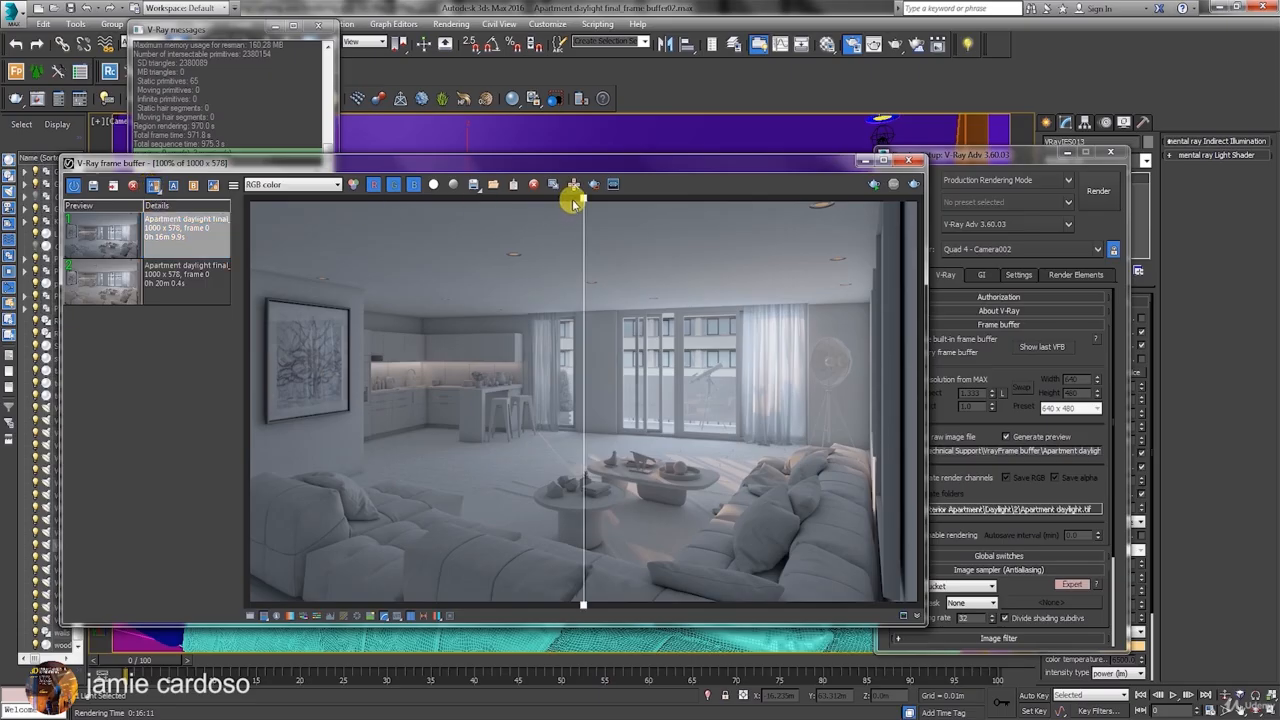
drag(571, 194, 535, 225)
click(190, 272)
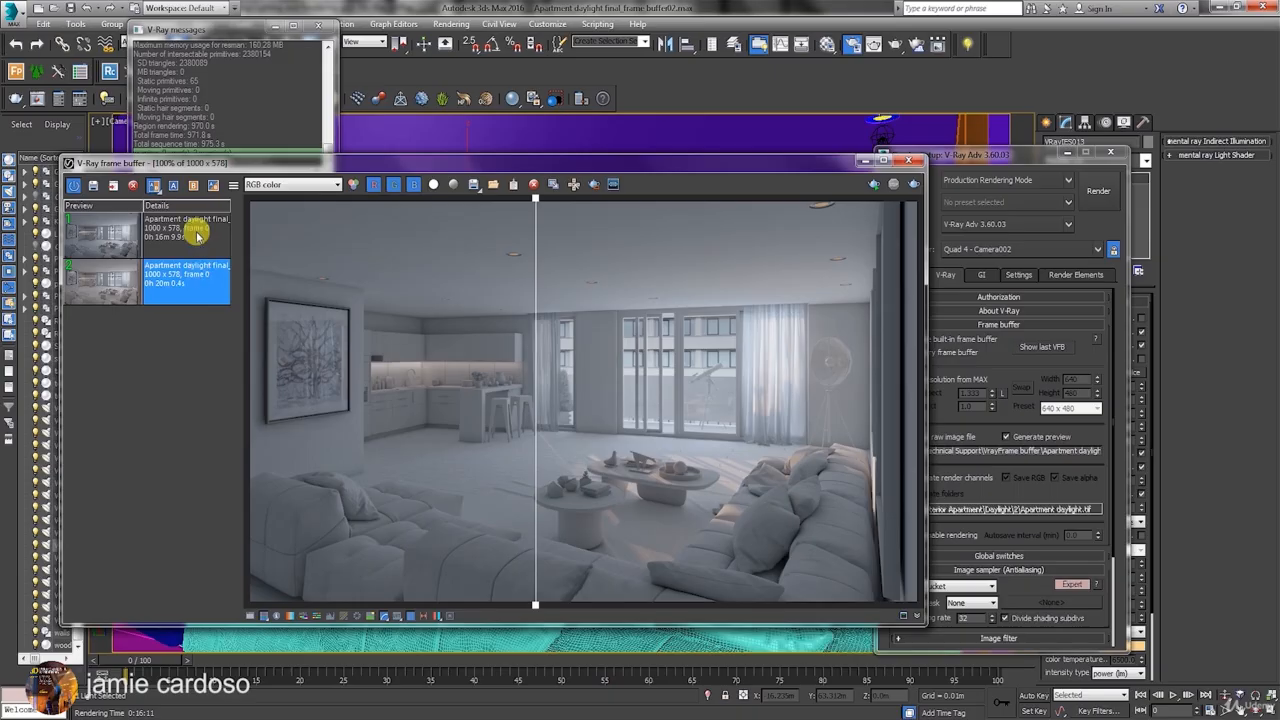
click(174, 186)
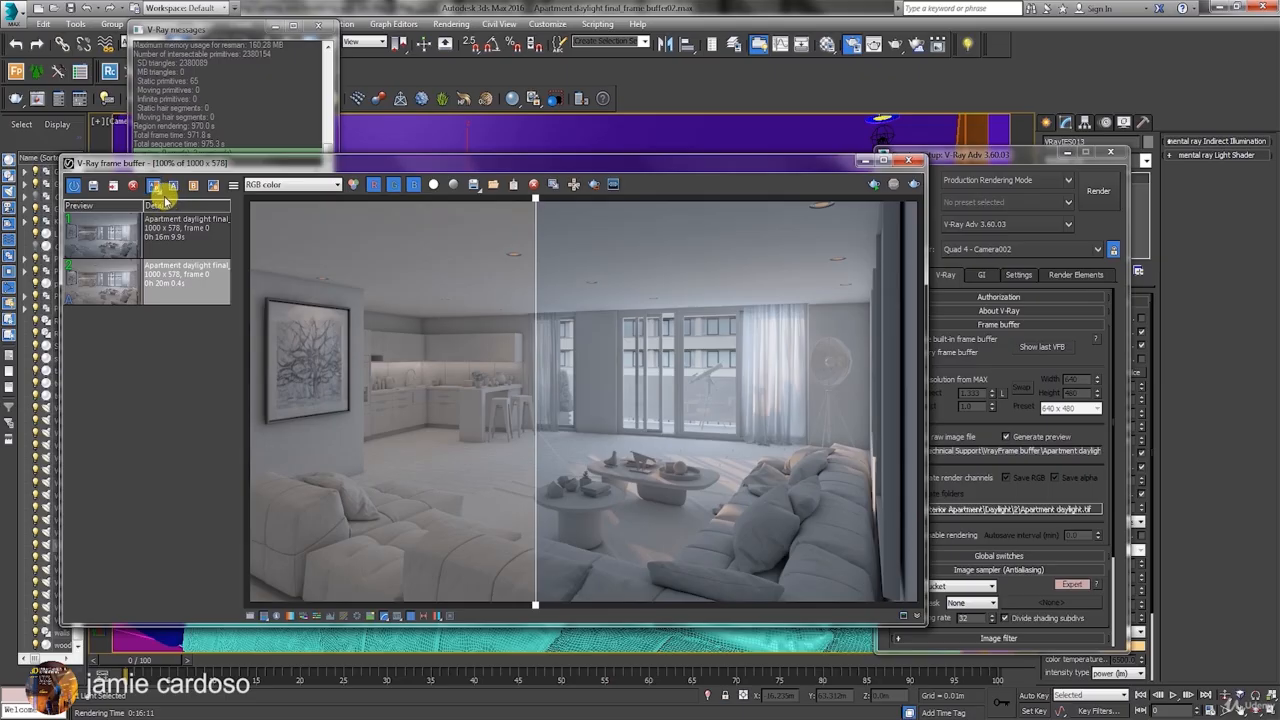
drag(531, 197, 558, 308)
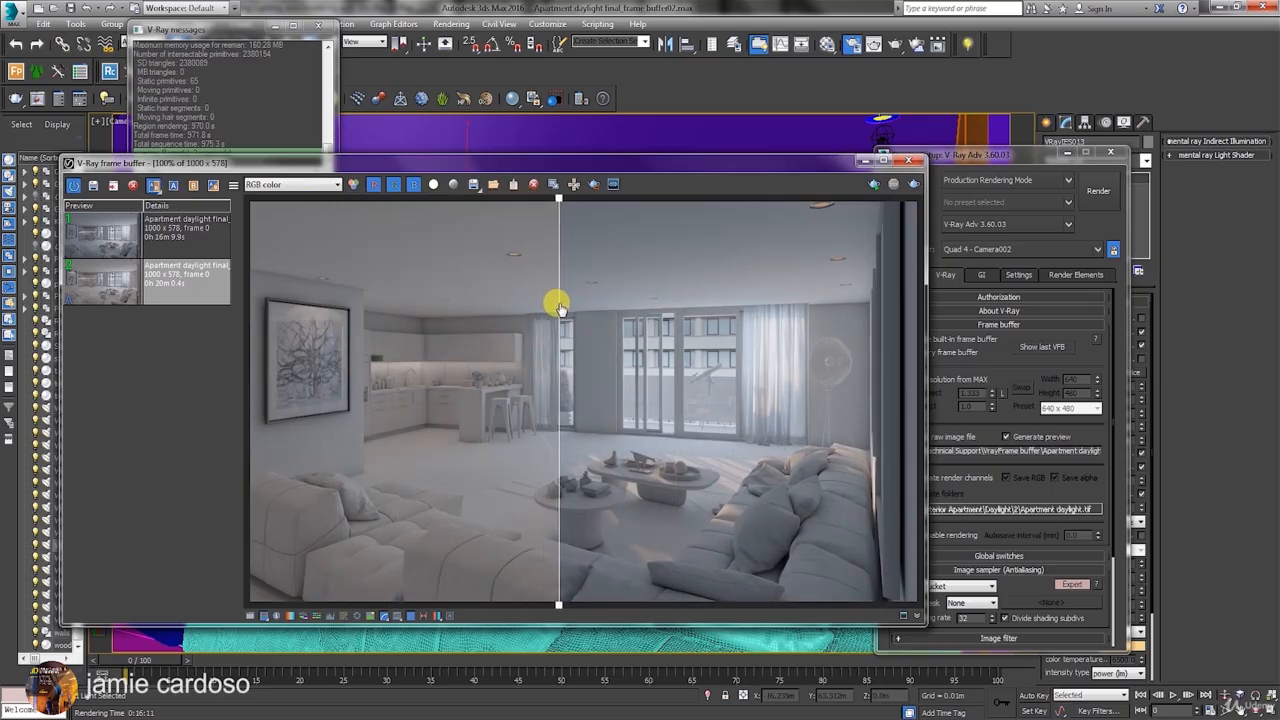
Switch the horizontal comparison off and on again, and slide its divider to inspect both renders.
click(174, 187)
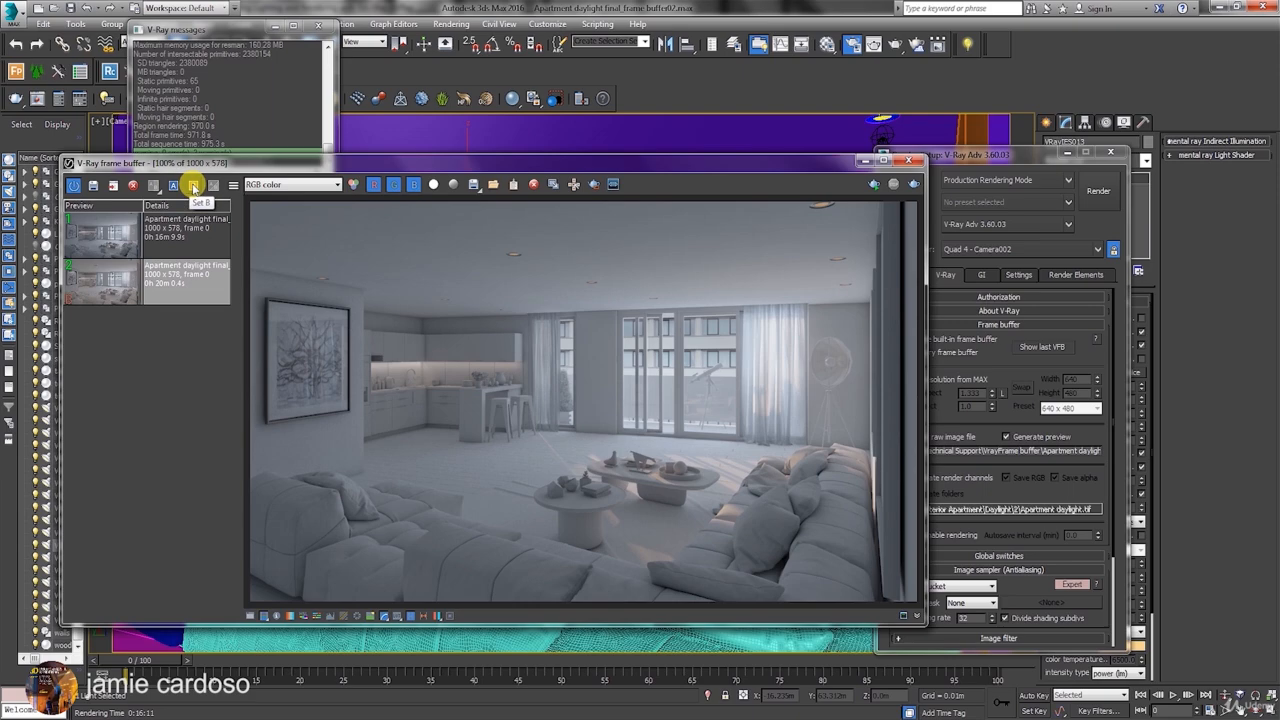
click(192, 185)
click(170, 189)
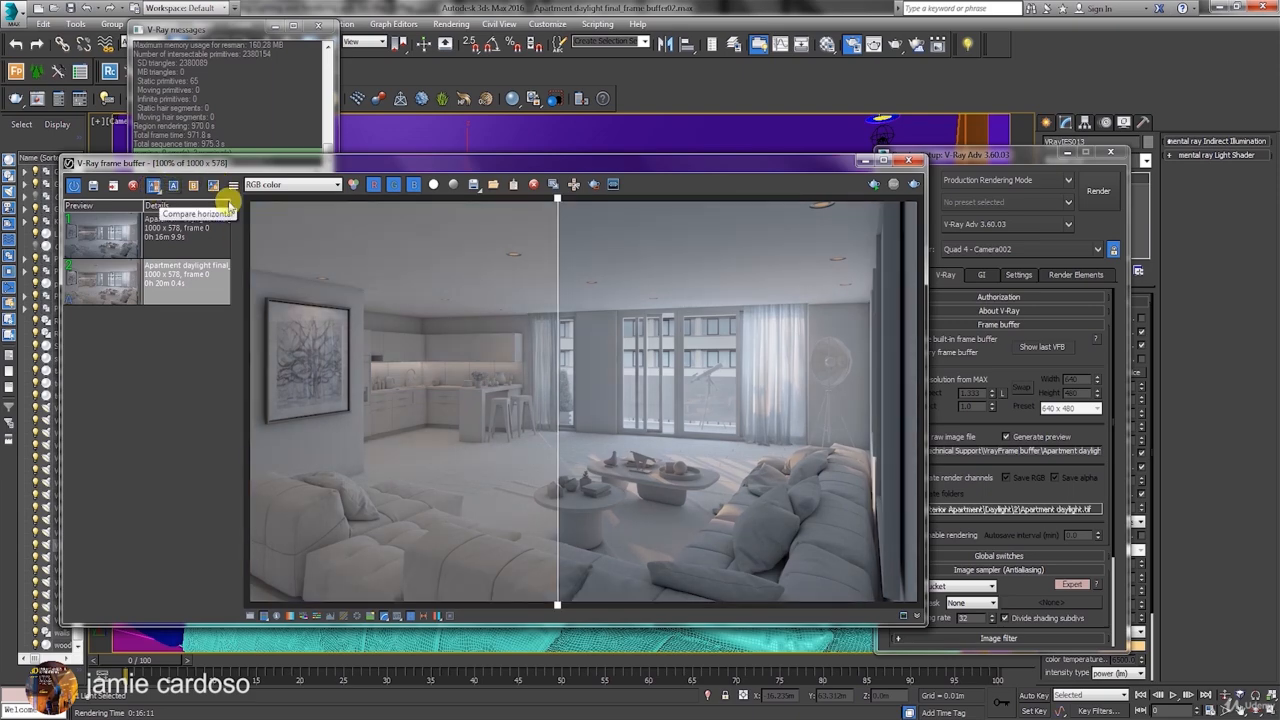
drag(557, 204, 529, 240)
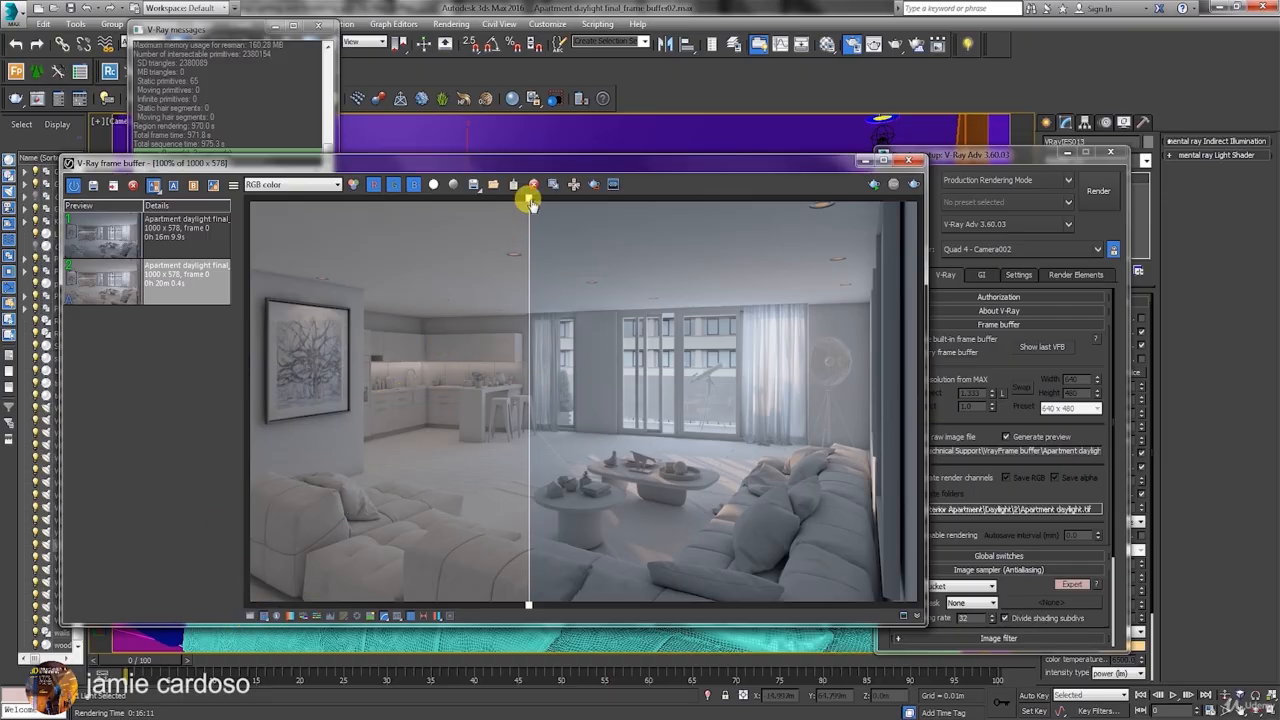
drag(530, 200, 504, 196)
Show the color corrections control, and briefly display the pixel information window before closing it.
click(250, 615)
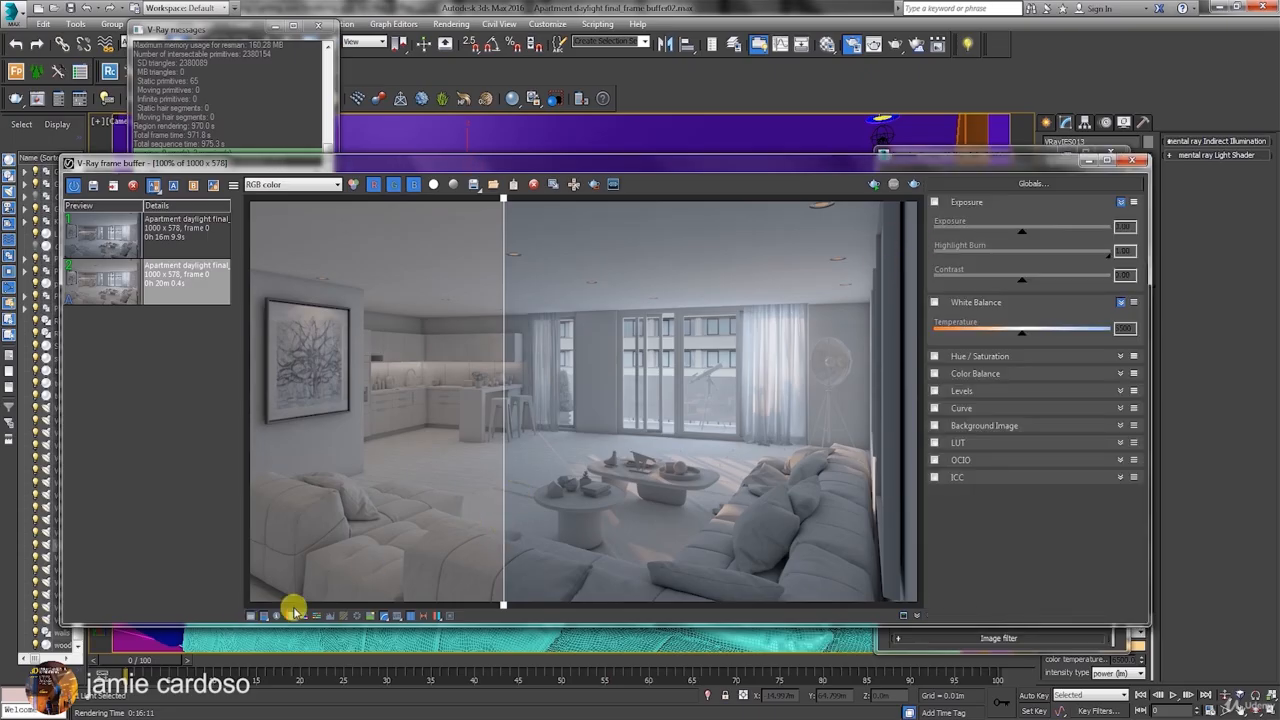
click(278, 620)
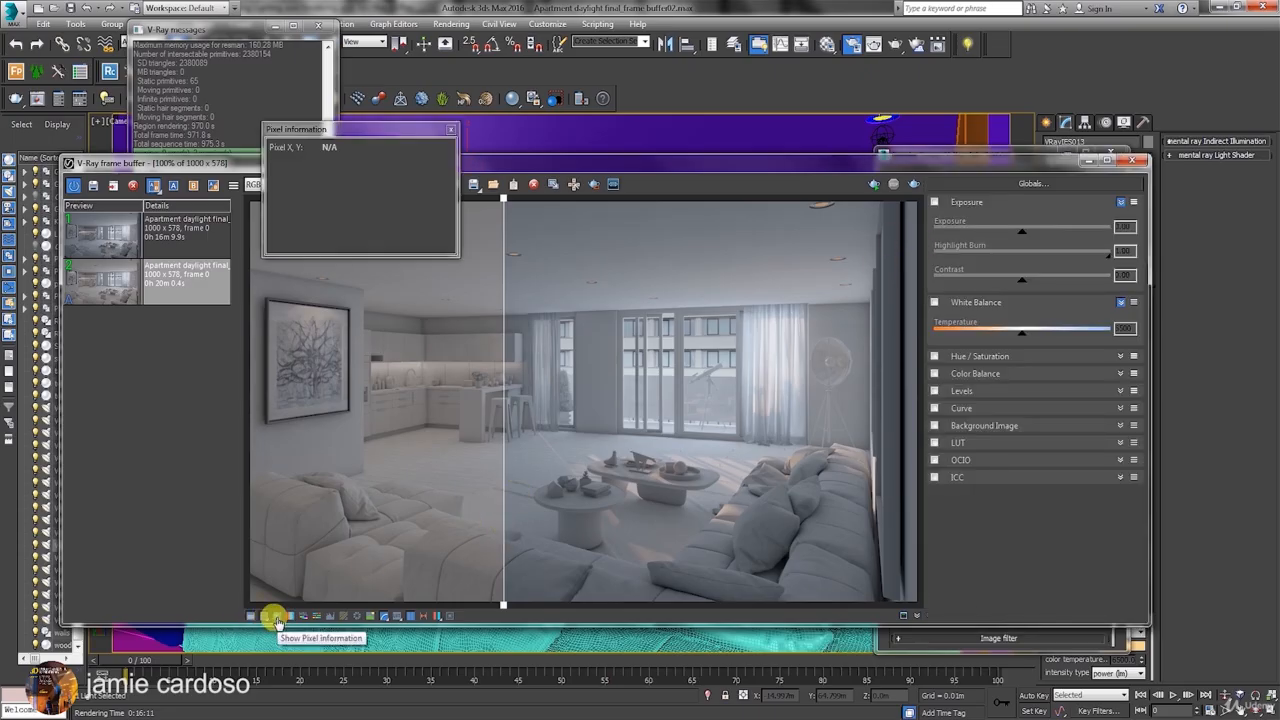
click(278, 619)
Try a White Balance temperature of 5721 on the compared renders, and disable the correction.
click(290, 617)
drag(1022, 338, 1003, 338)
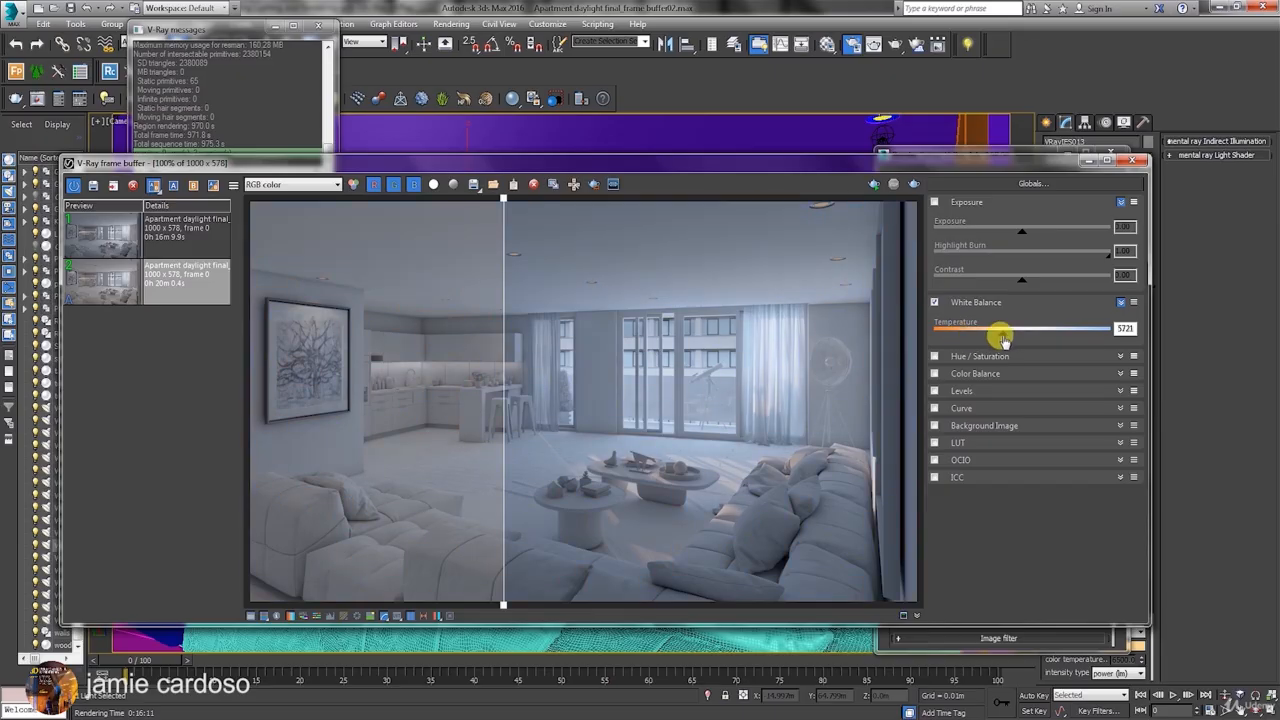
click(290, 617)
Try a Hue / Saturation correction with hue at -29.2 and saturation at -0.16, and disable it.
click(303, 617)
click(1120, 357)
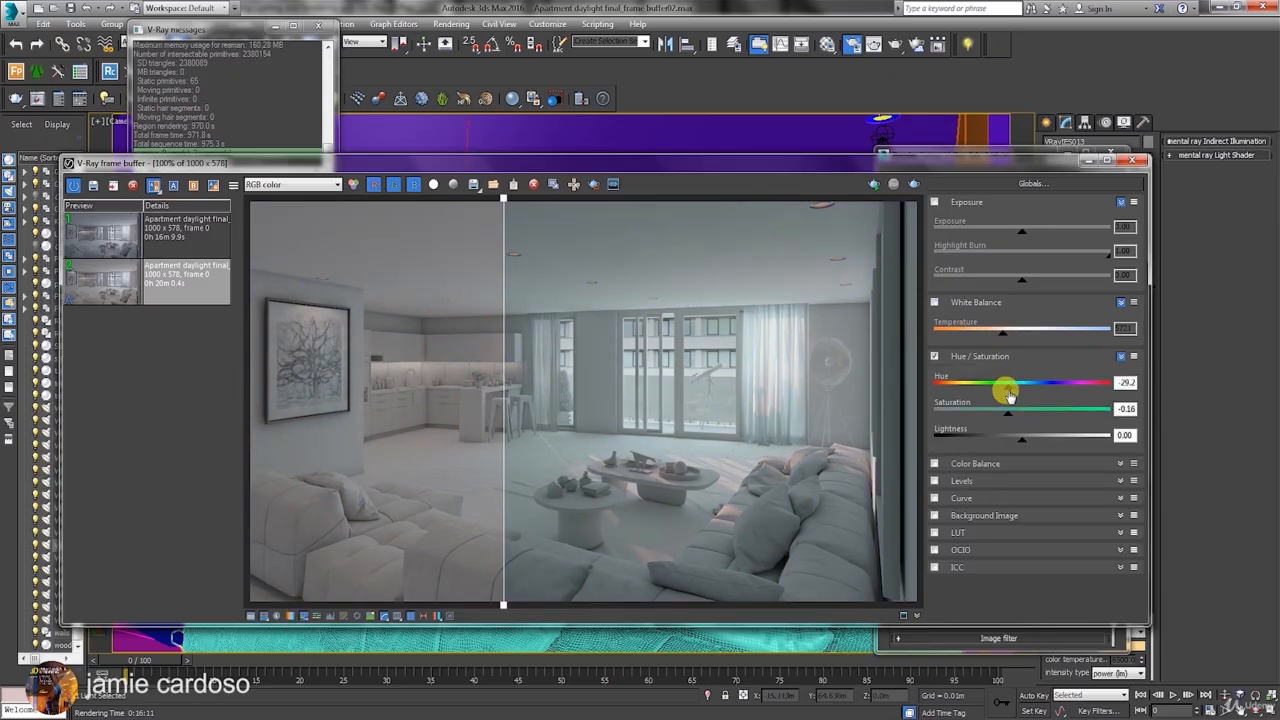
drag(1009, 392, 1008, 392)
click(303, 617)
Try a Color Balance correction on the highlights with Cyan/Red at 0.56 and Magenta/Green at -0.05, and disable it.
click(317, 617)
click(1120, 464)
click(1082, 485)
drag(1017, 510, 1062, 510)
drag(1017, 538, 1012, 538)
drag(1141, 395, 1141, 450)
click(318, 617)
Try a Levels correction that pulls the histogram's white point in to 0.77, and disable it.
click(329, 617)
click(1109, 526)
drag(1065, 522, 1065, 342)
mouse_move(935, 524)
mouse_down()
mouse_move(958, 525)
mouse_move(940, 524)
mouse_up()
drag(1120, 524, 1083, 520)
click(330, 617)
Try a Curve correction with its end point at 0.96, 0.97 and the middle of the curve raised, and disable it.
click(343, 617)
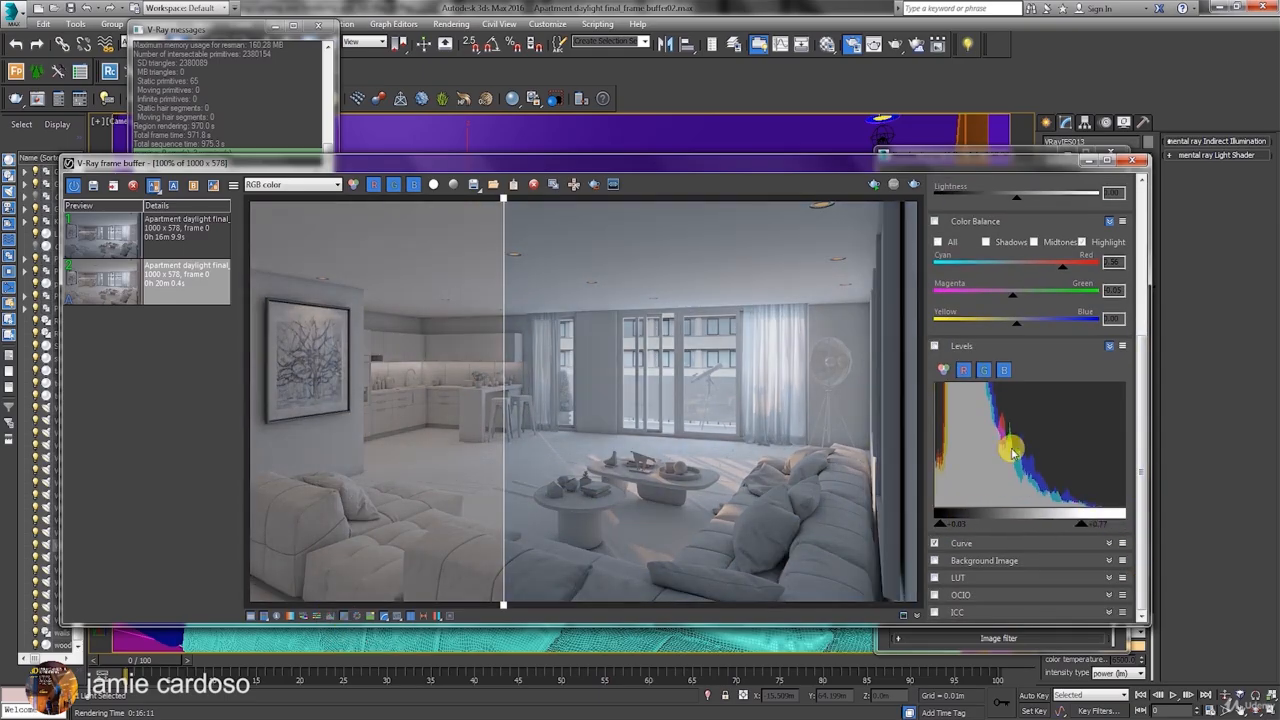
click(1109, 346)
click(1109, 543)
drag(1141, 375, 1141, 480)
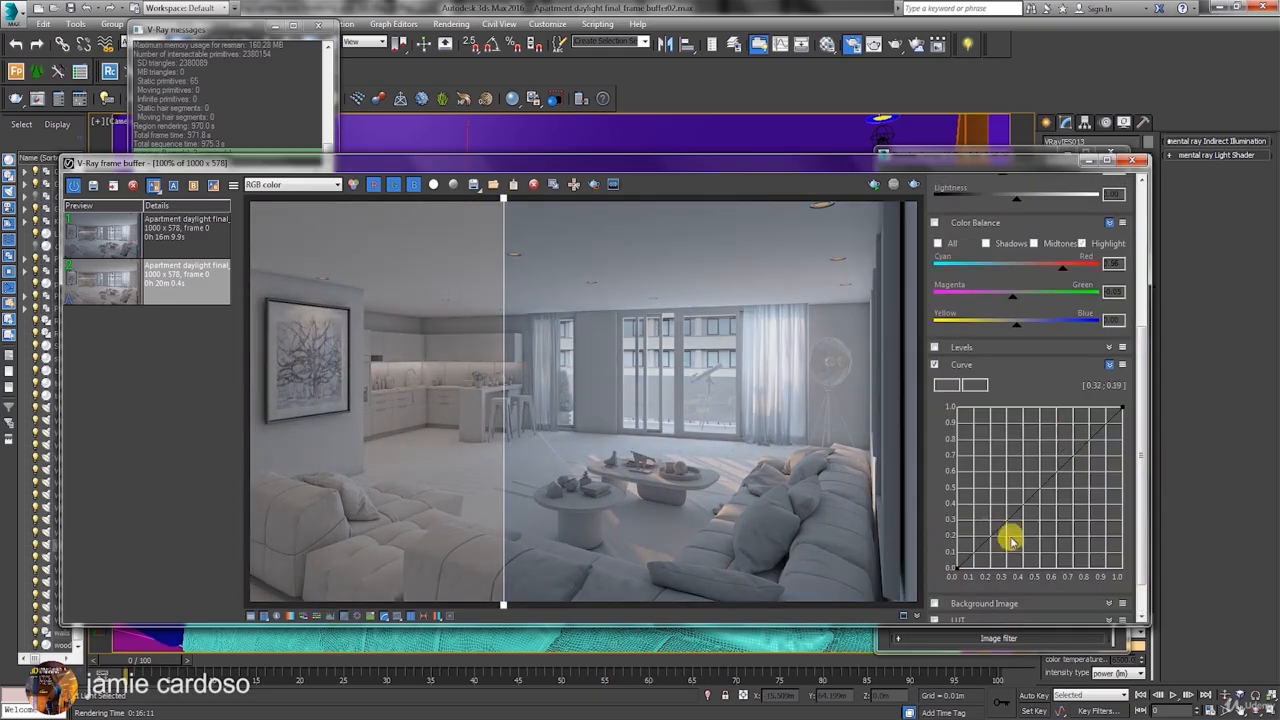
click(1117, 411)
drag(1064, 461, 1010, 478)
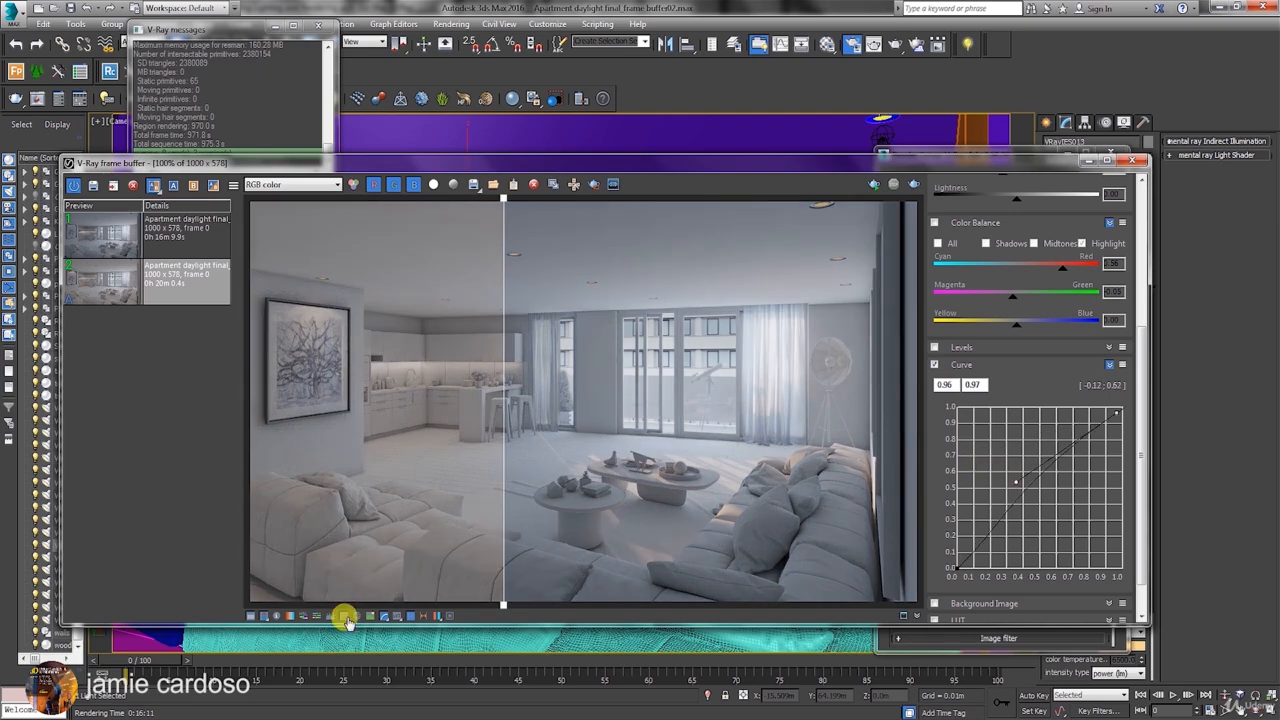
click(343, 617)
Collapse the Curve settings, try an Exposure correction of 0.40 on the render, and disable it.
click(357, 617)
click(1109, 364)
click(1108, 241)
click(1108, 294)
drag(1021, 236, 1022, 238)
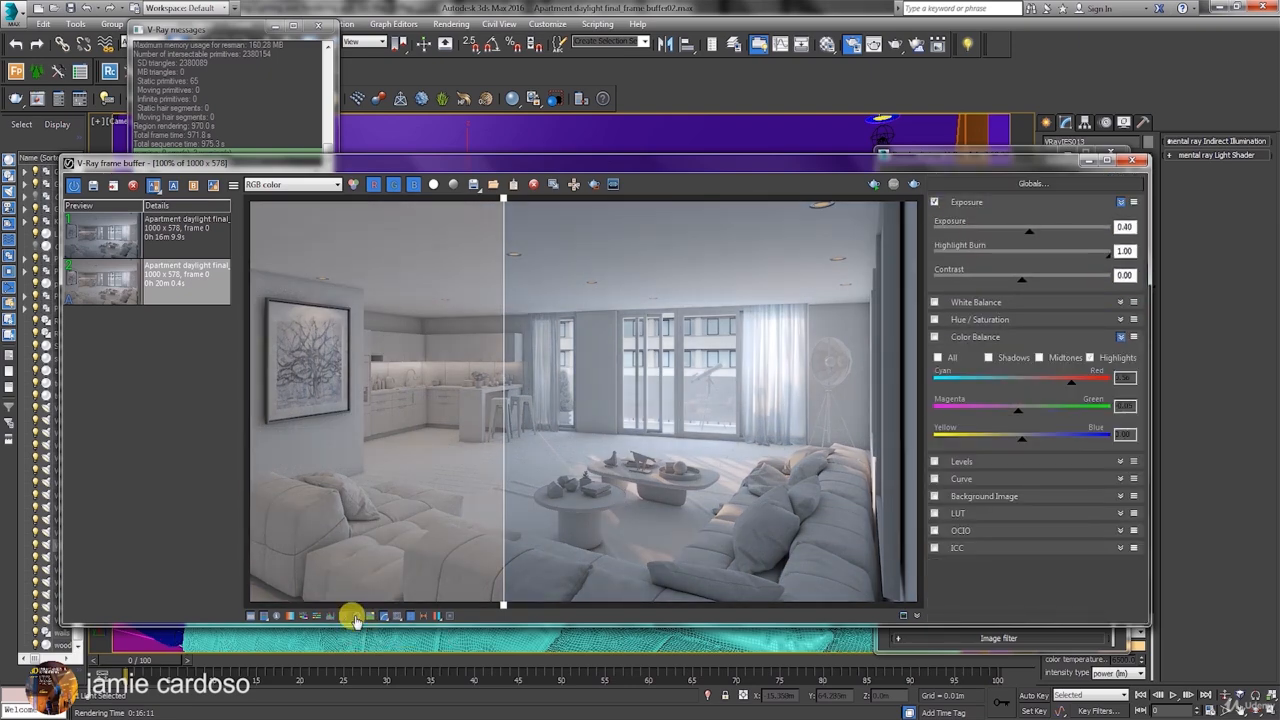
click(355, 616)
Display the first multi-matte element channel, and briefly open the image-saving dialog before cancelling it.
click(350, 185)
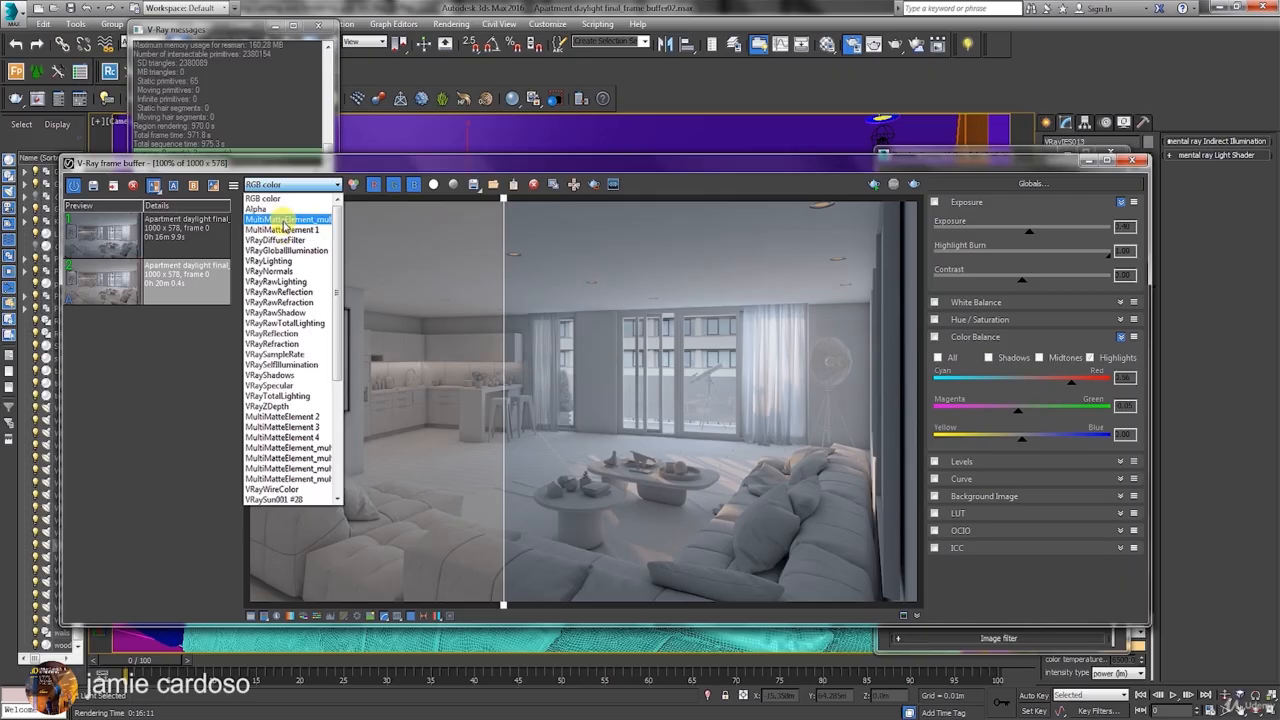
click(285, 220)
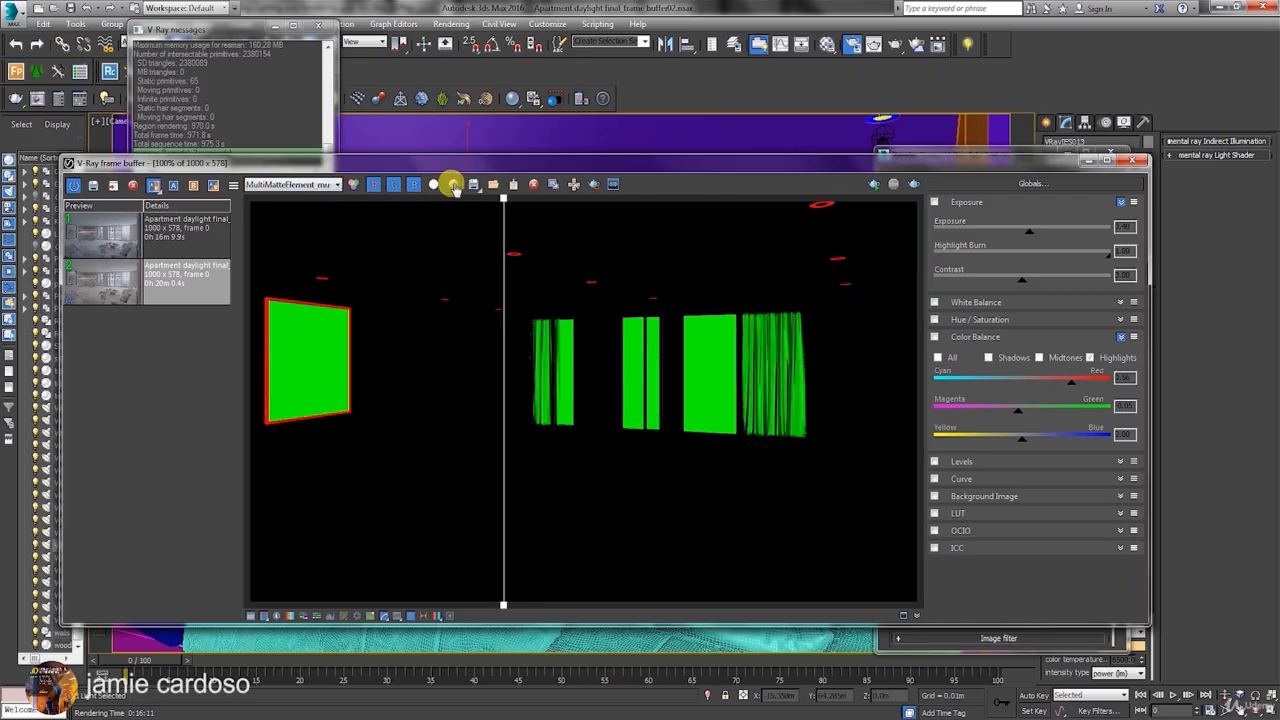
drag(473, 185, 472, 229)
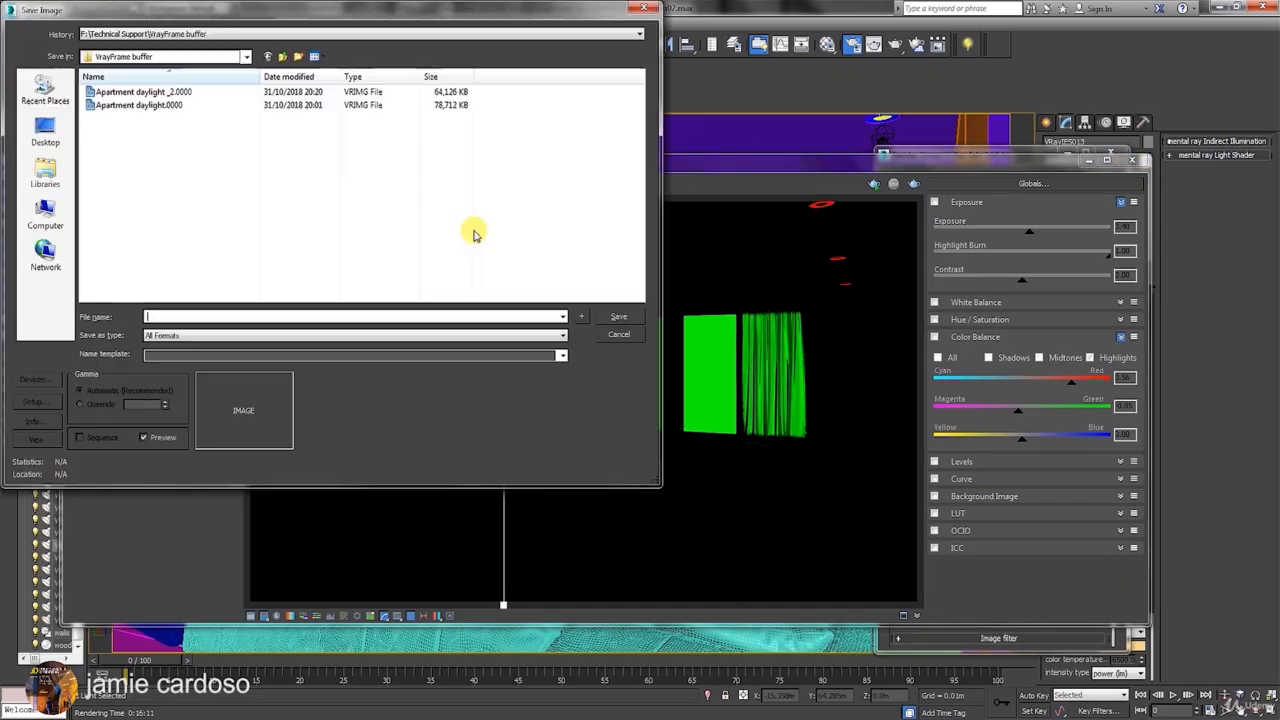
drag(90, 7, 210, 44)
click(731, 364)
Return the display to RGB color and load the saved image vfbHistory_2018_10_31_20_20_44_594 into the frame buffer.
click(295, 184)
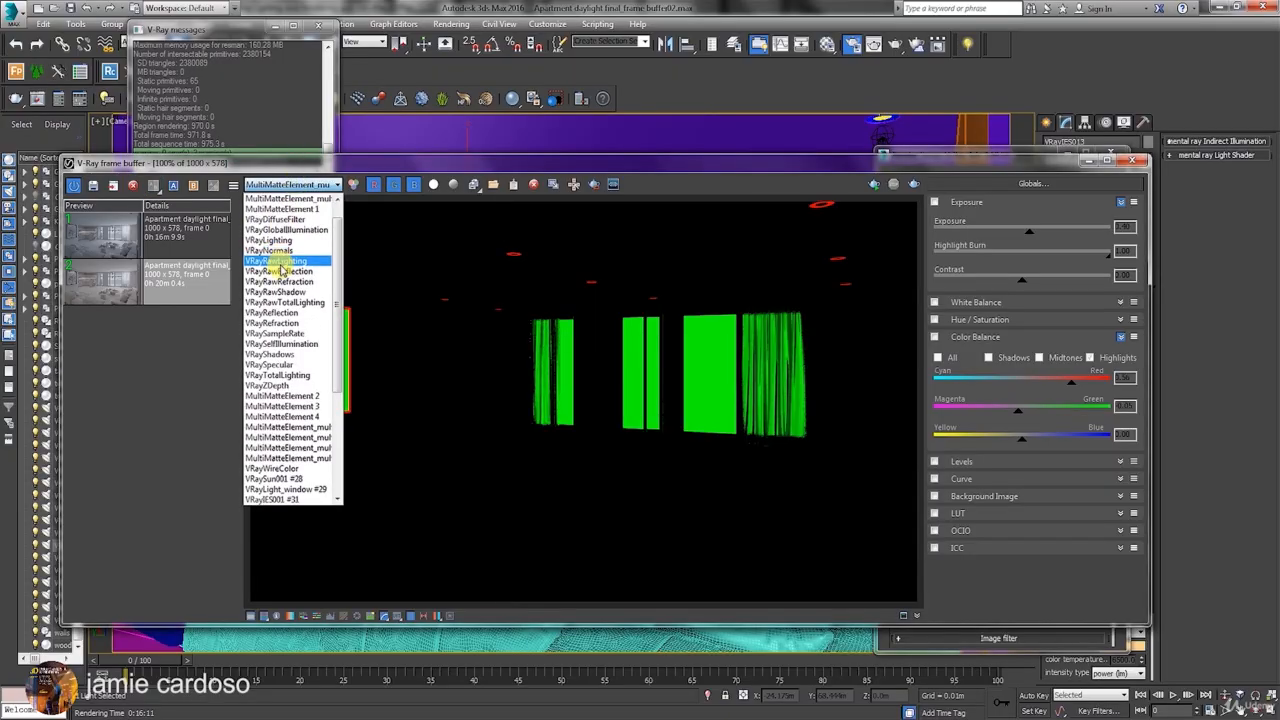
click(278, 203)
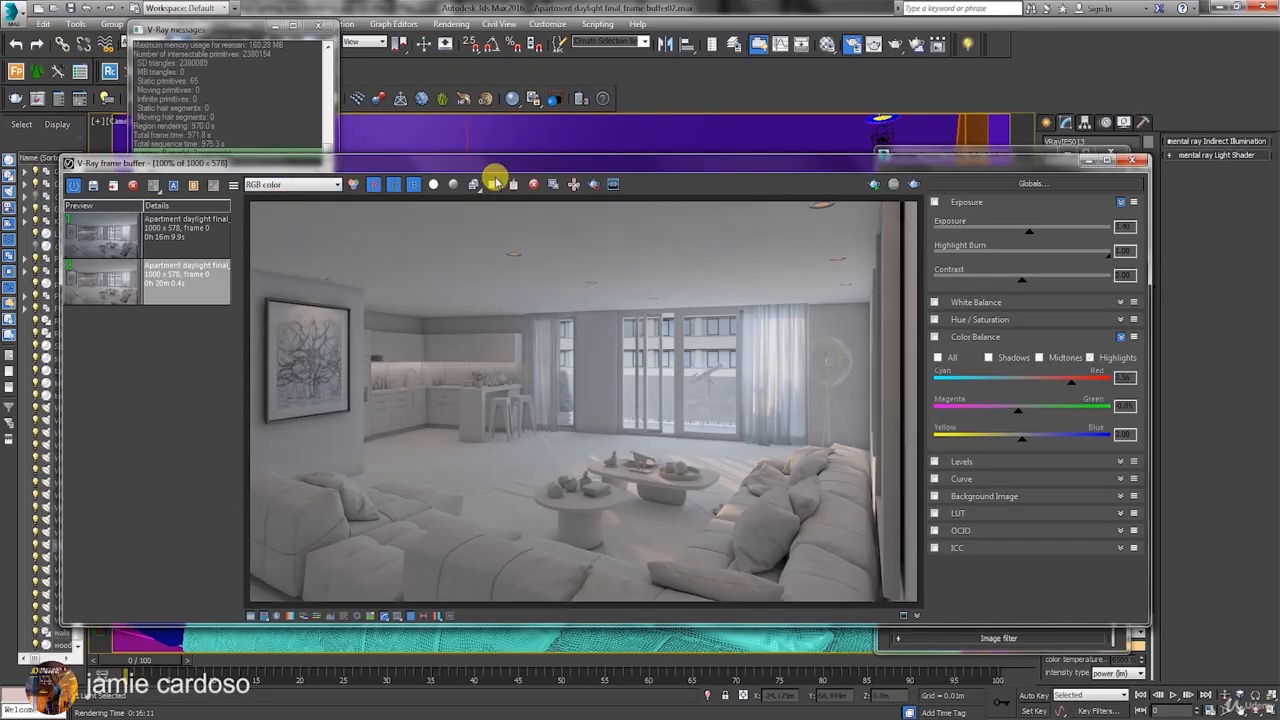
click(497, 184)
click(351, 240)
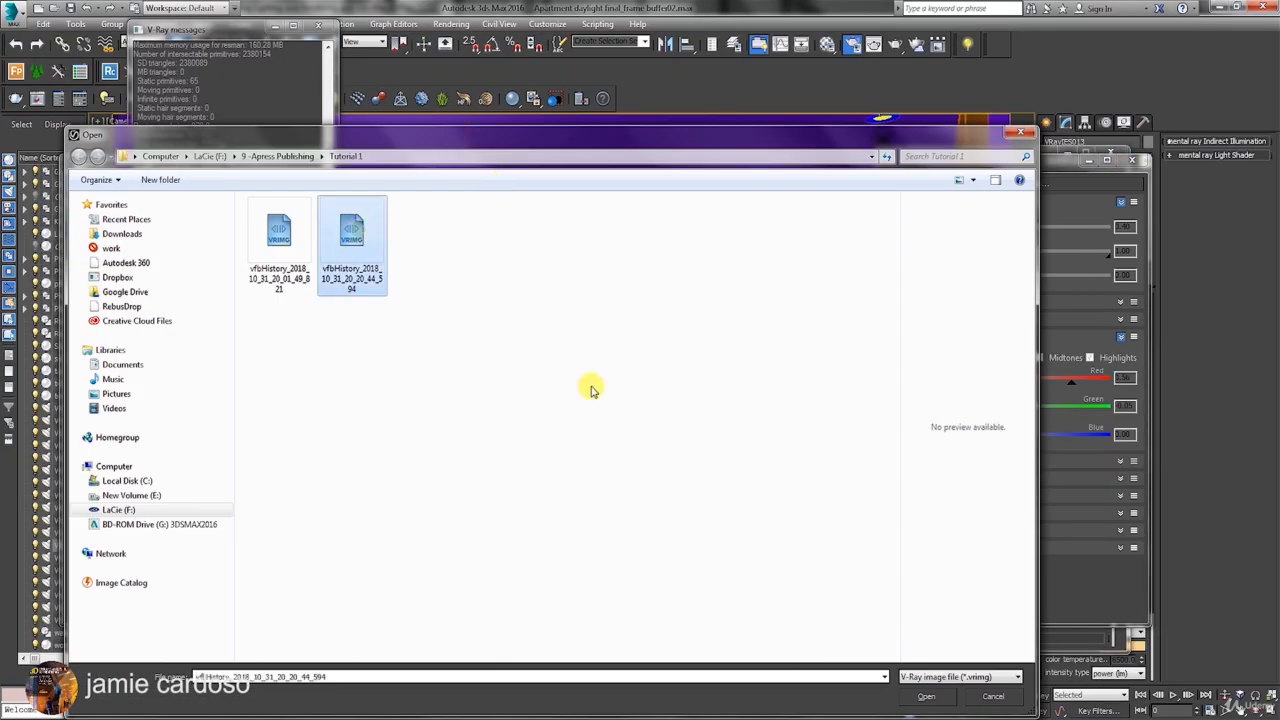
click(926, 696)
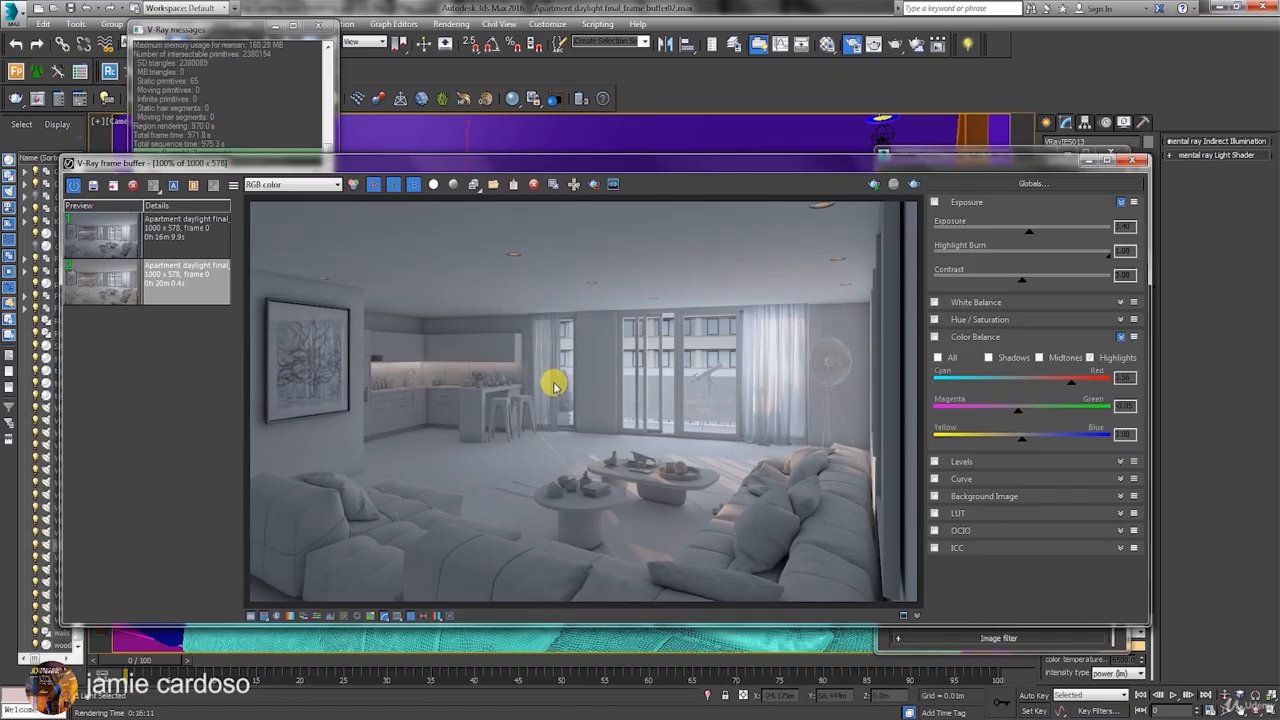
Enable mouse tracking while rendering, and set the lens effects' bloom weight to 35.35 and size to 38.
click(576, 184)
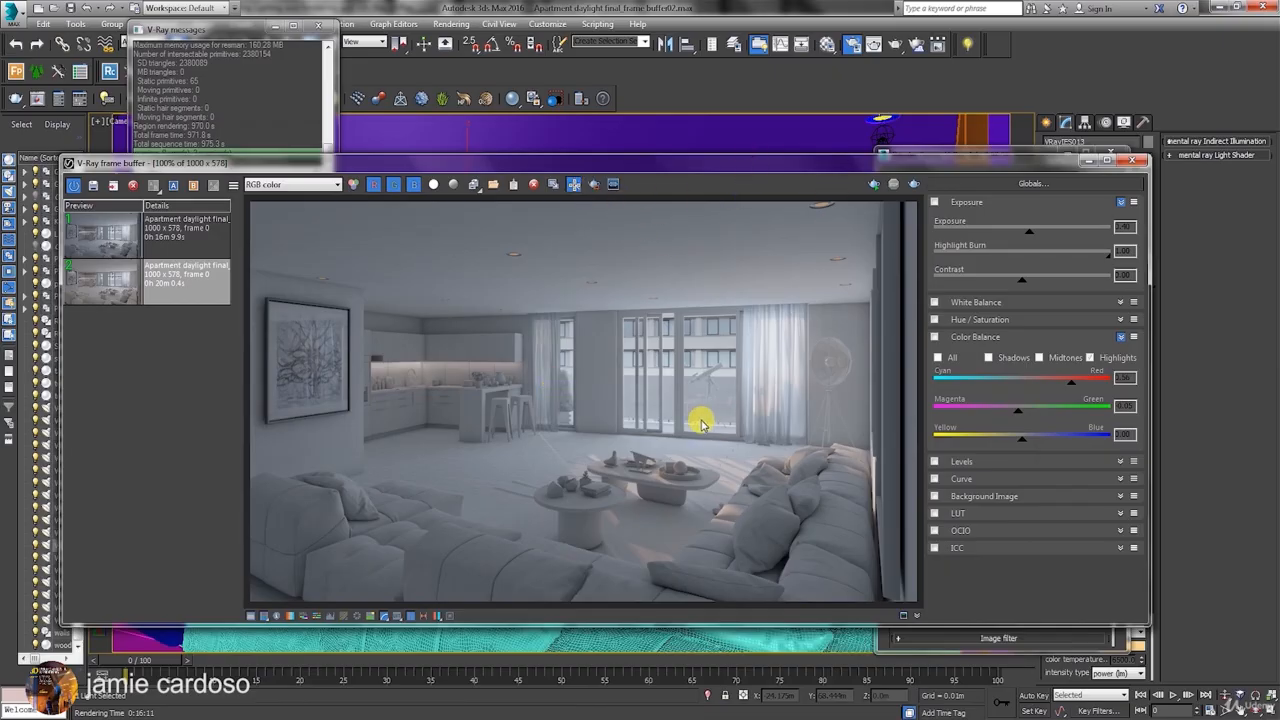
click(441, 616)
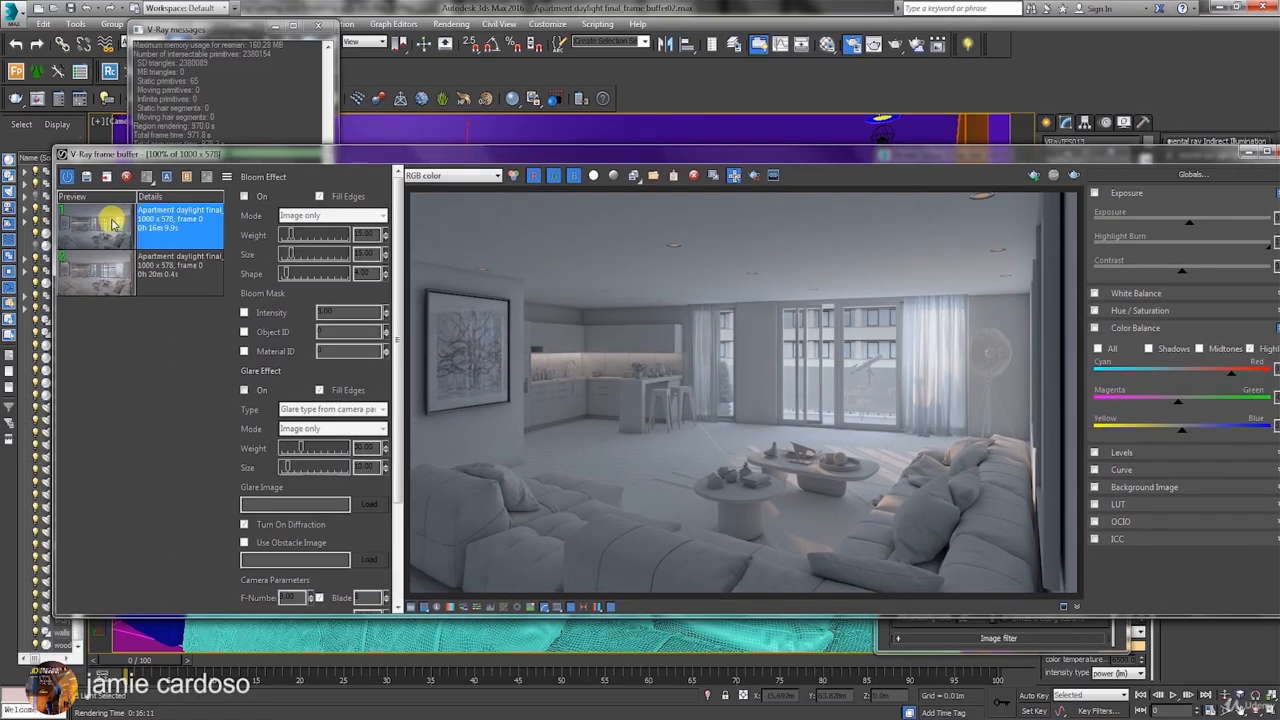
mouse_move(290, 235)
mouse_down()
mouse_move(305, 235)
mouse_move(286, 255)
mouse_move(305, 255)
mouse_up()
Select the floor in the scene, and set the bloom mask to intensity 14 and object ID 2.
click(244, 313)
click(386, 310)
click(244, 351)
click(244, 332)
click(244, 332)
click(731, 554)
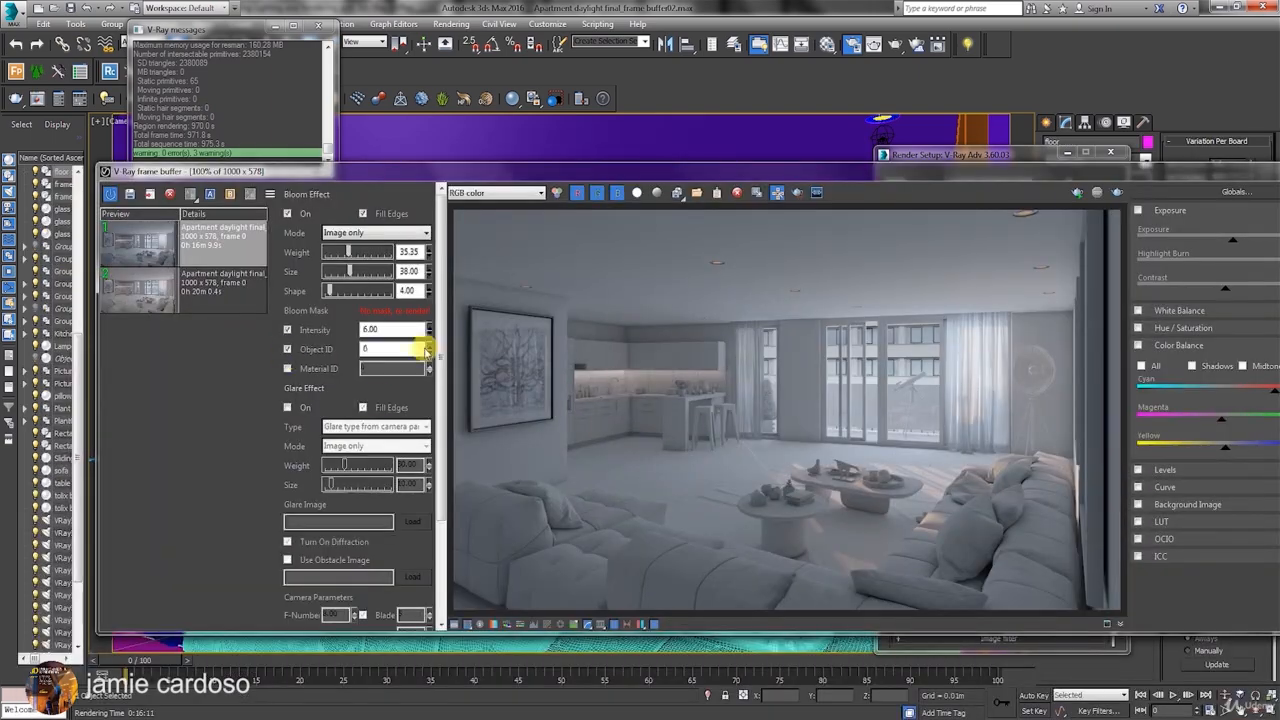
click(375, 350)
click(429, 324)
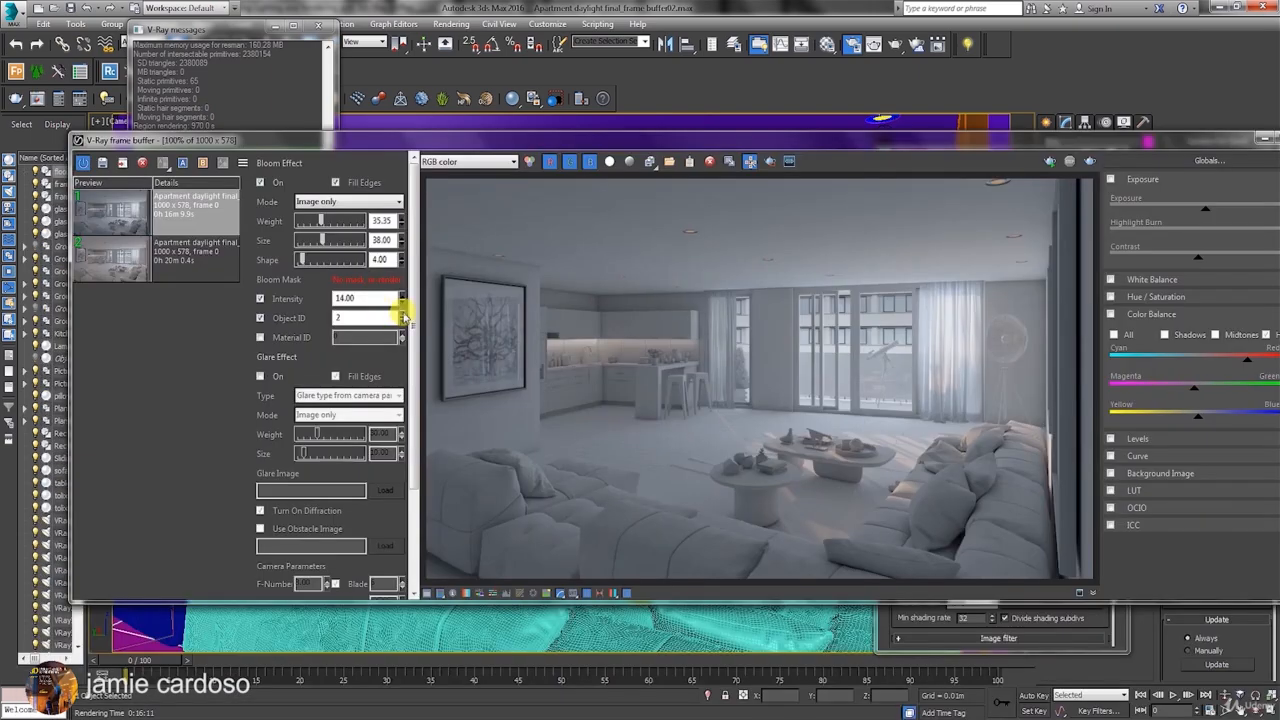
Set the image-based glare effect to a weight of 97.98 and a size of 94.
drag(320, 453, 340, 455)
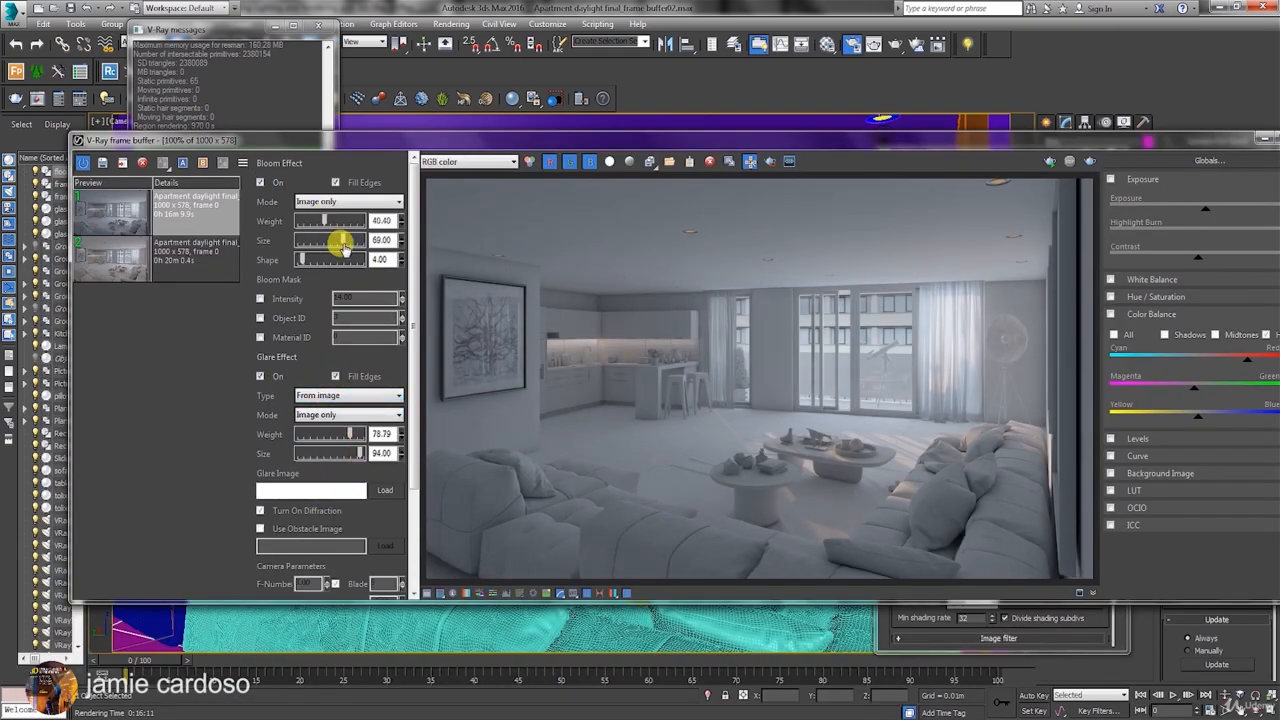
drag(322, 432, 359, 436)
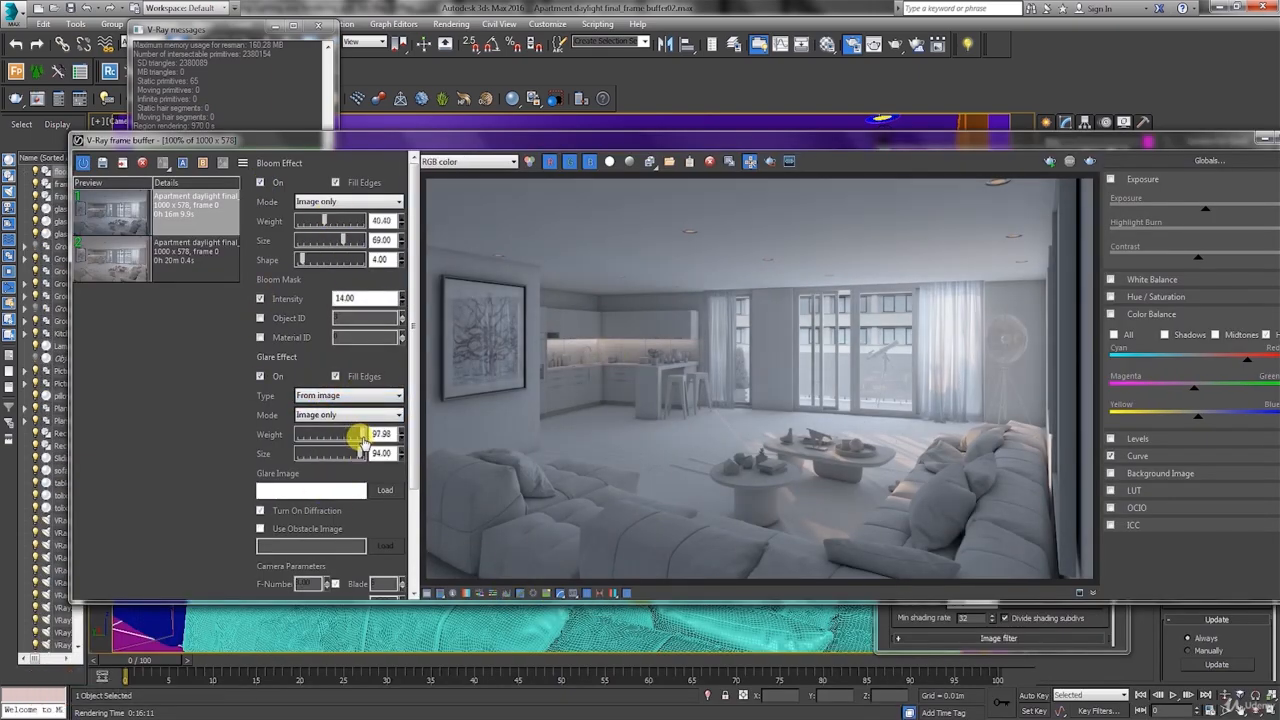